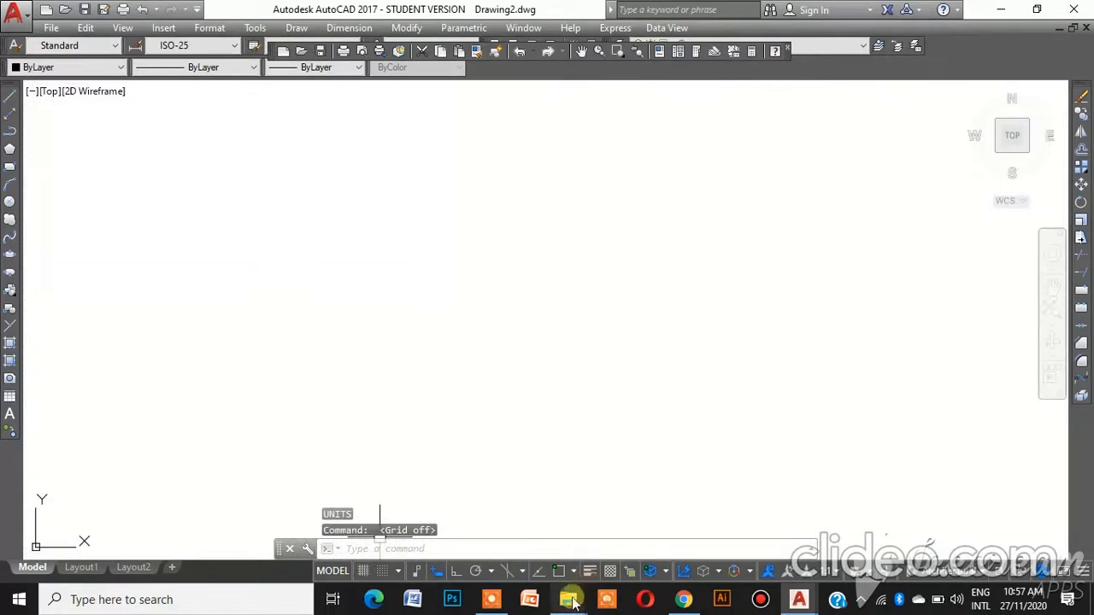
Switch to Chrome, review the ground floor plan's overall dimensions in Batch-08_ATC101_3.pdf, and return to the AutoCAD drawing
left_click(681, 601)
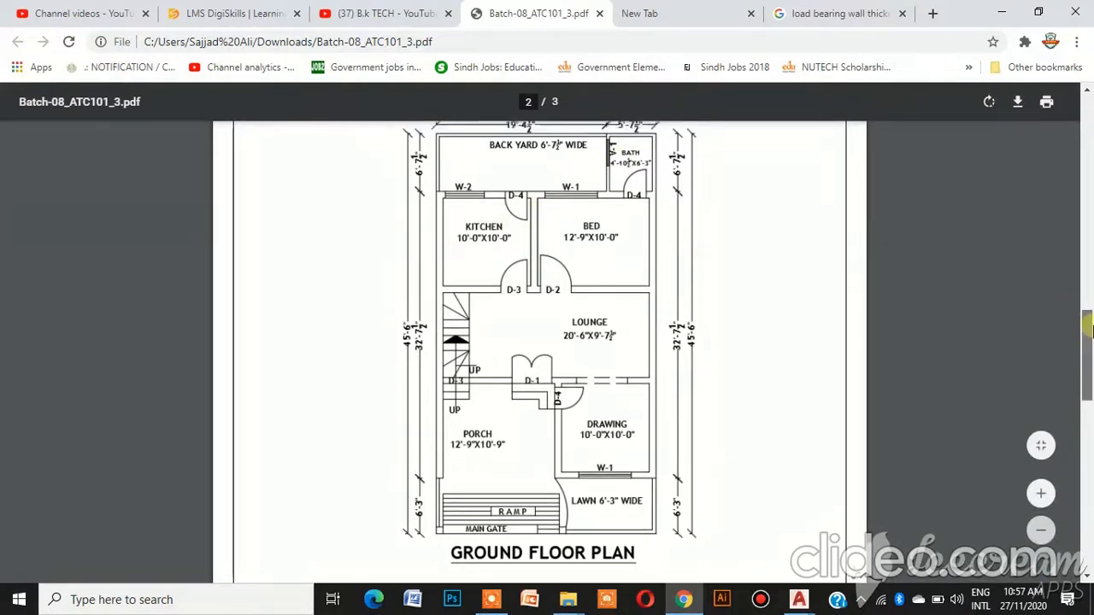
left_click_drag(1089, 336, 1089, 329)
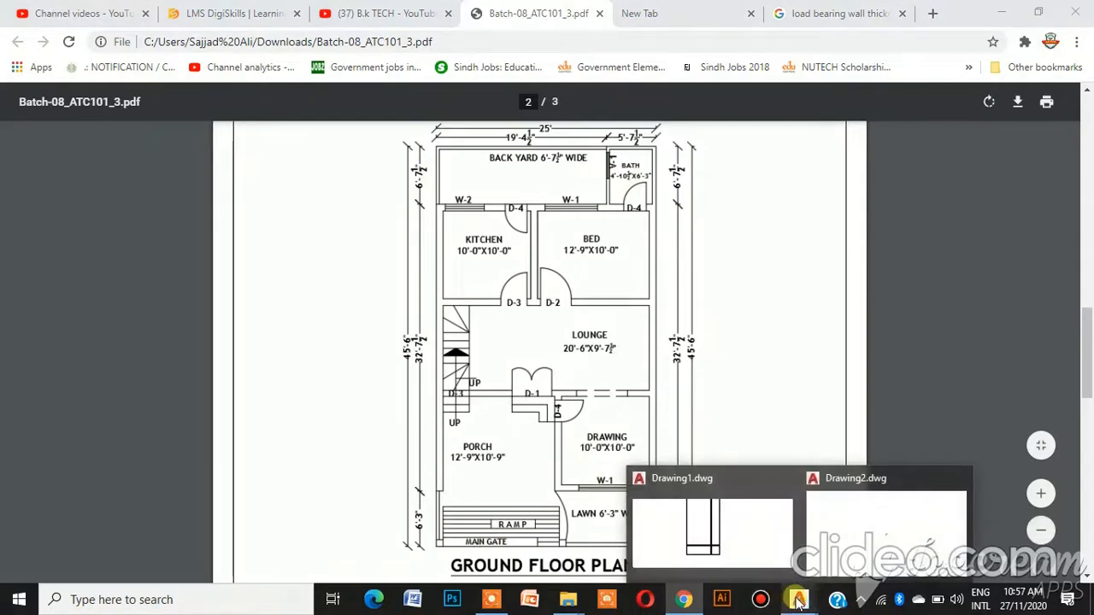
left_click(489, 599)
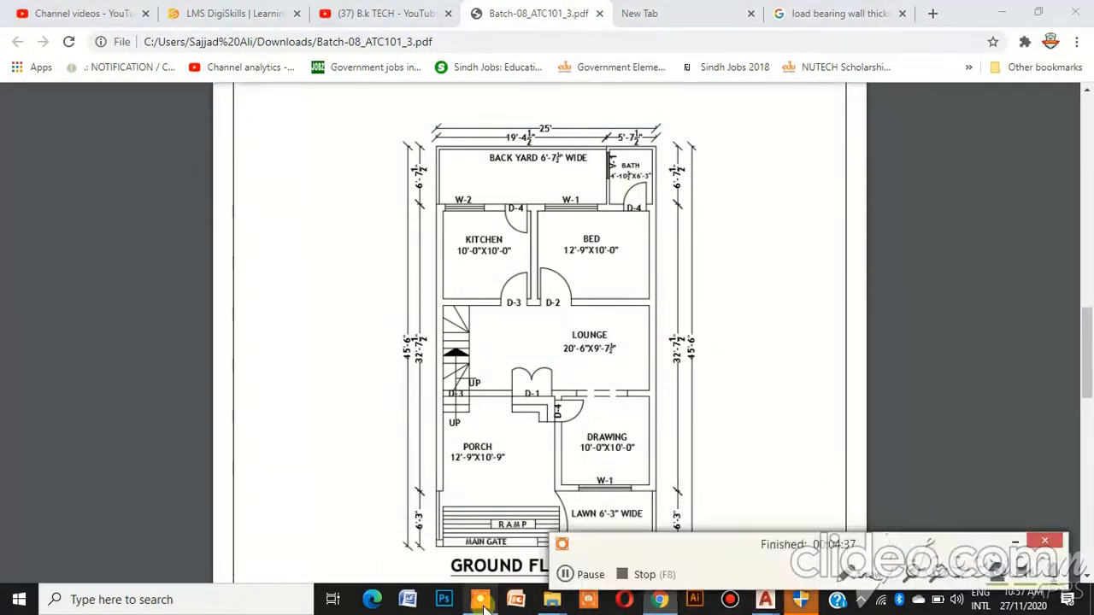
key("alt+Tab")
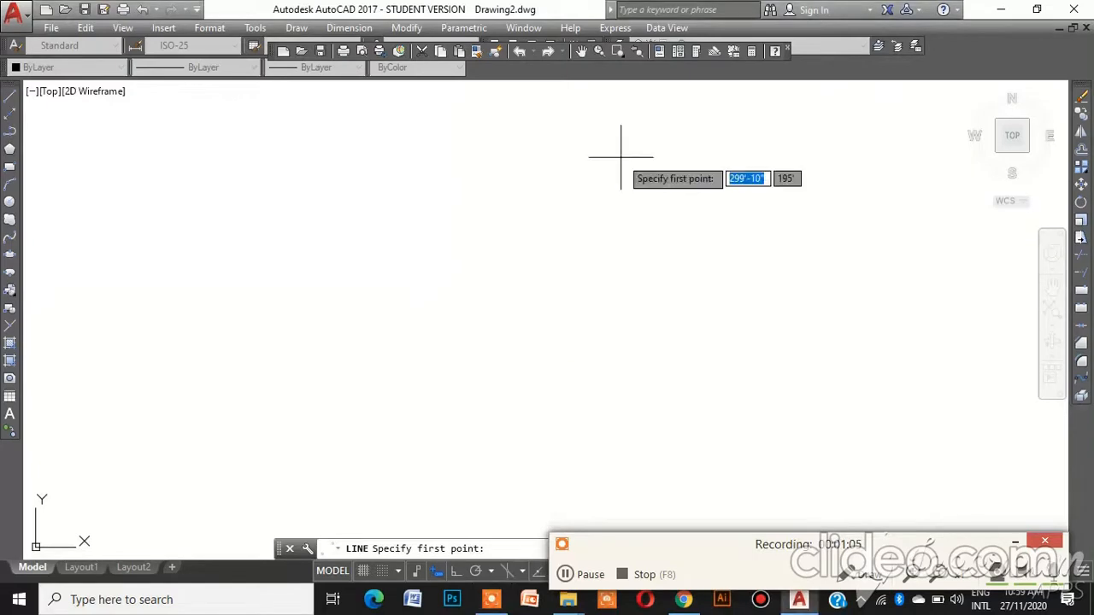
Draw the plot outline's top edge as a 25' horizontal line running left, with Ortho on
left_click(630, 147)
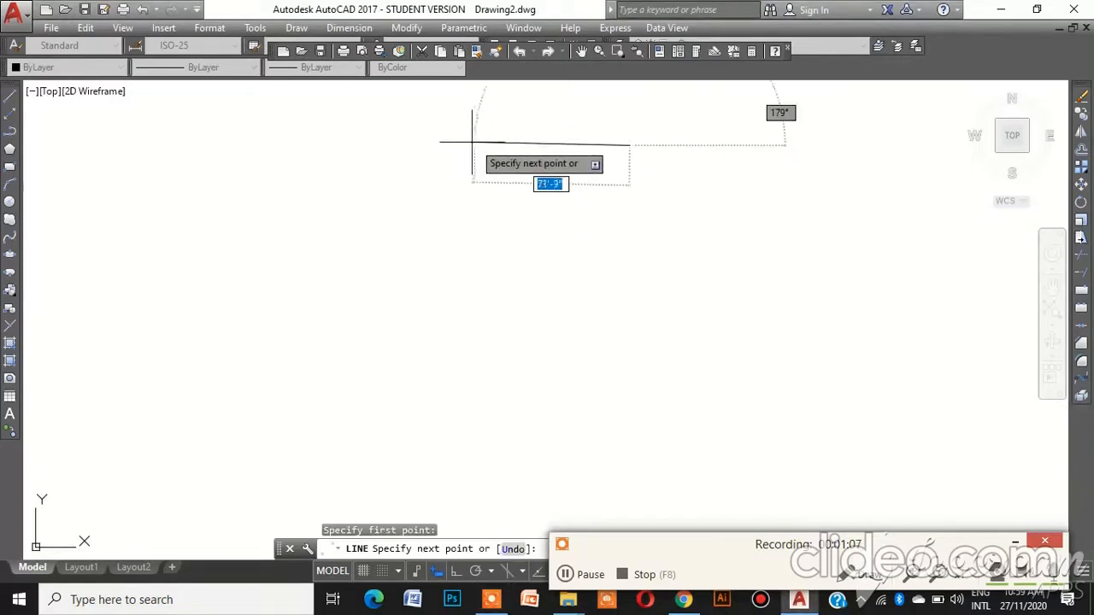
type("25")
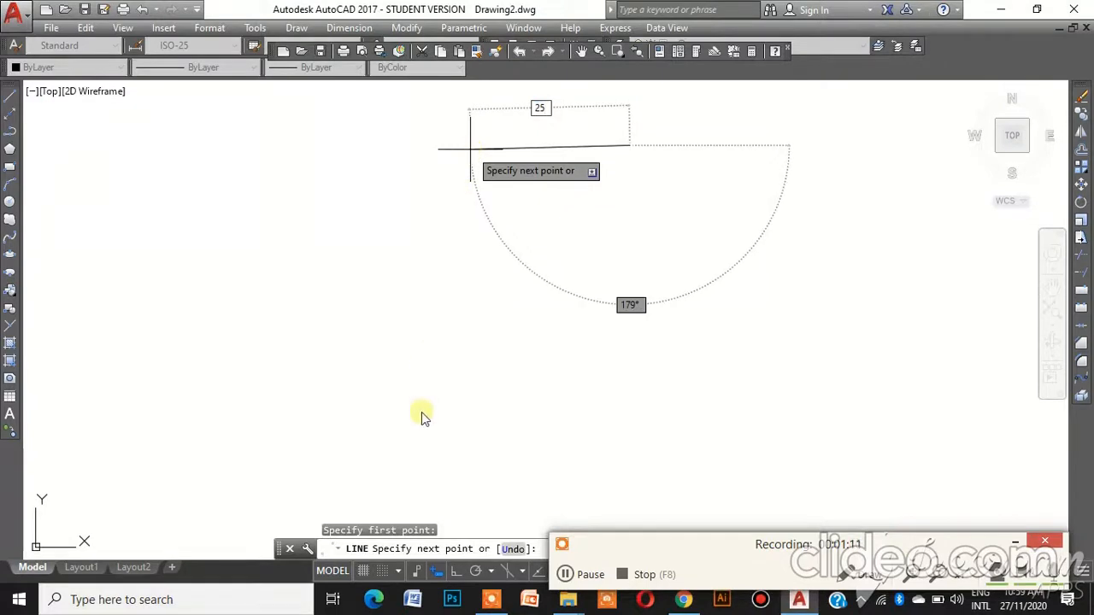
left_click(456, 571)
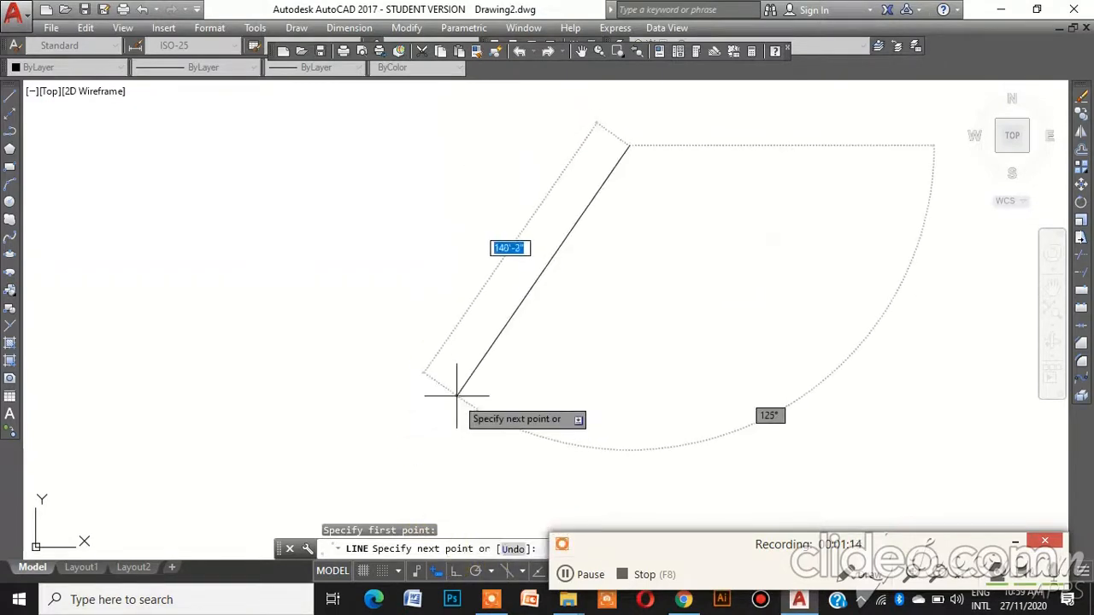
left_click(455, 571)
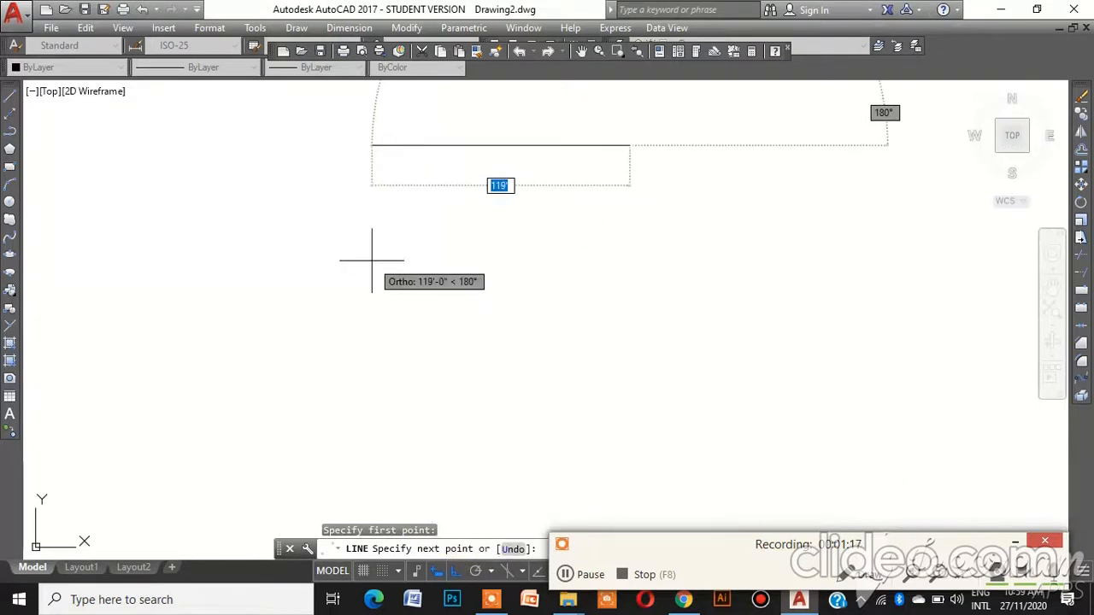
type("25")
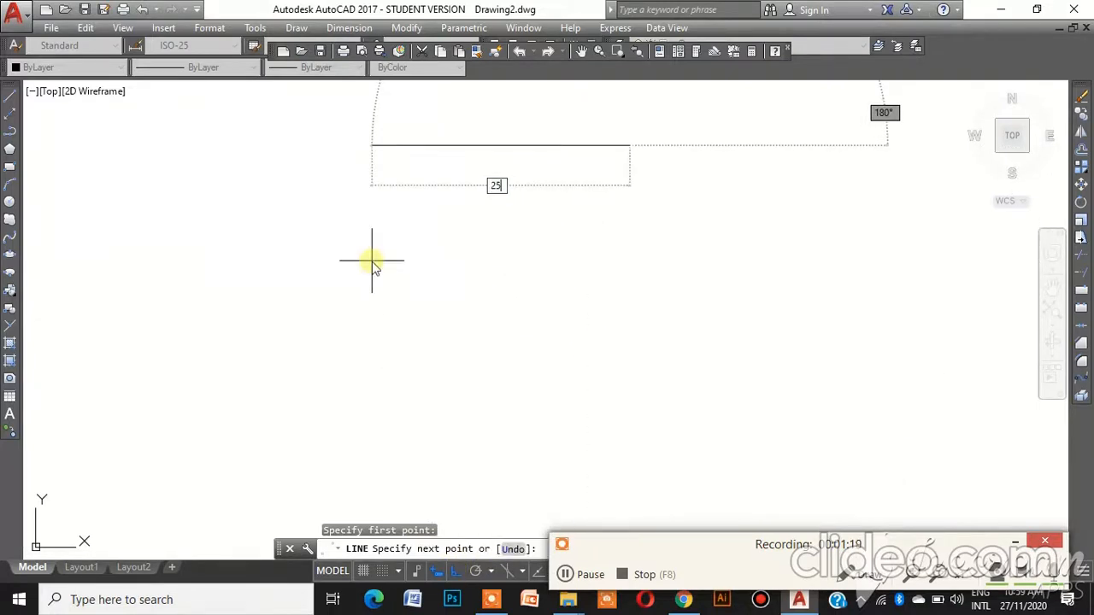
key("Return")
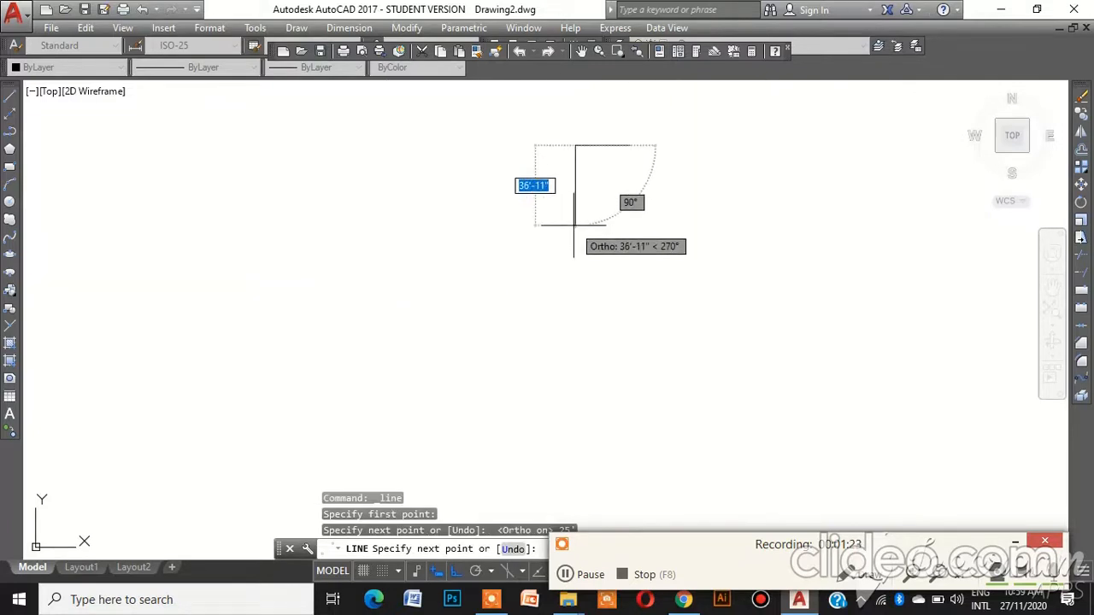
Complete the rectangular plot outline with connected lines 45'6" down, 25' right and 45'6" back up
type("45")
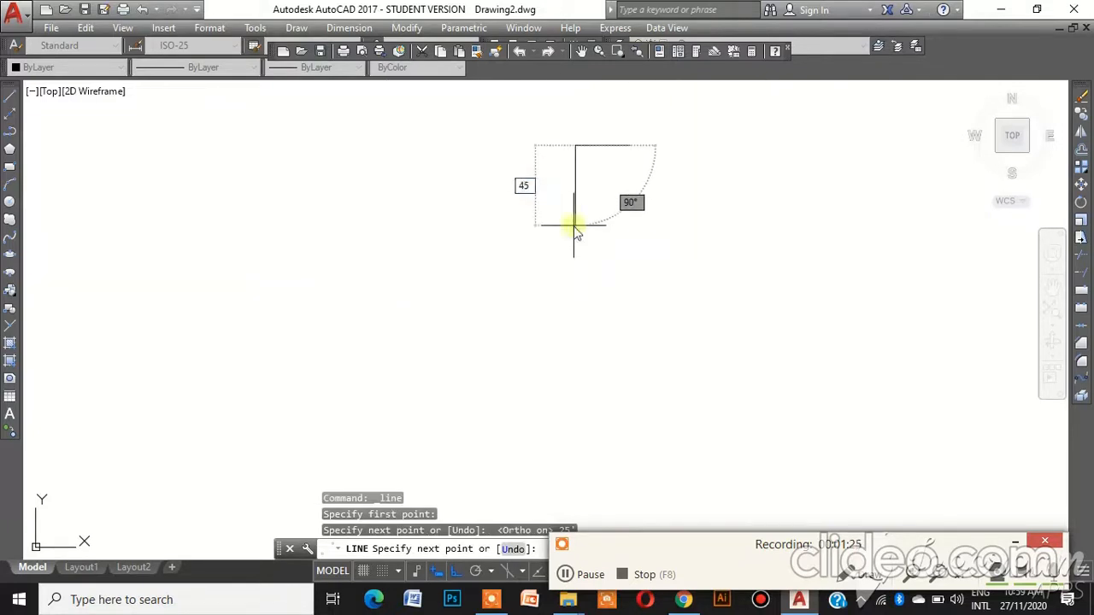
type("'6\"")
key("Return")
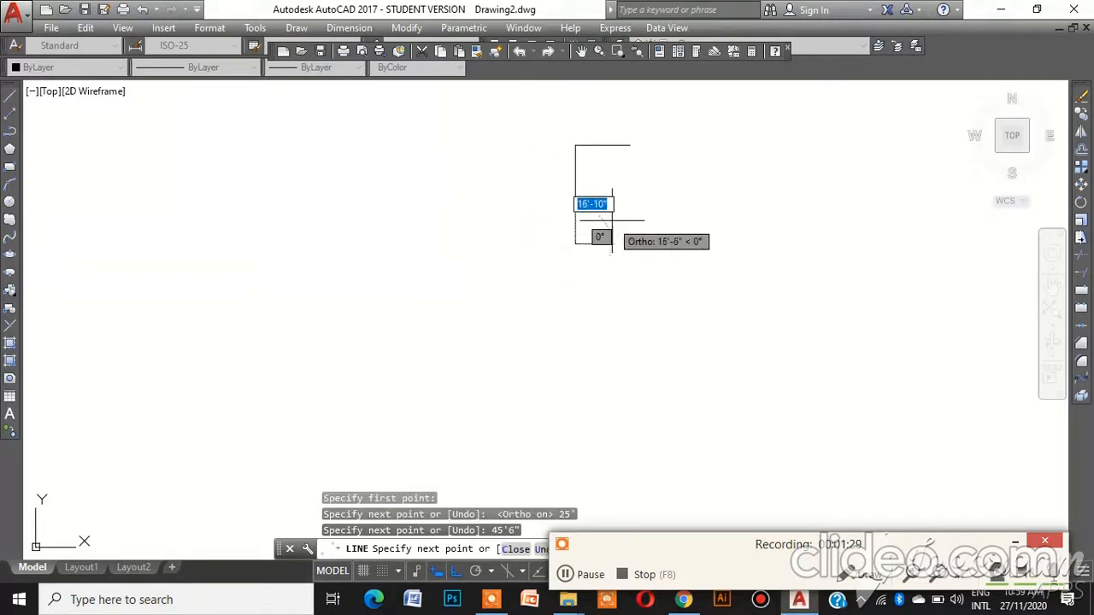
type("25")
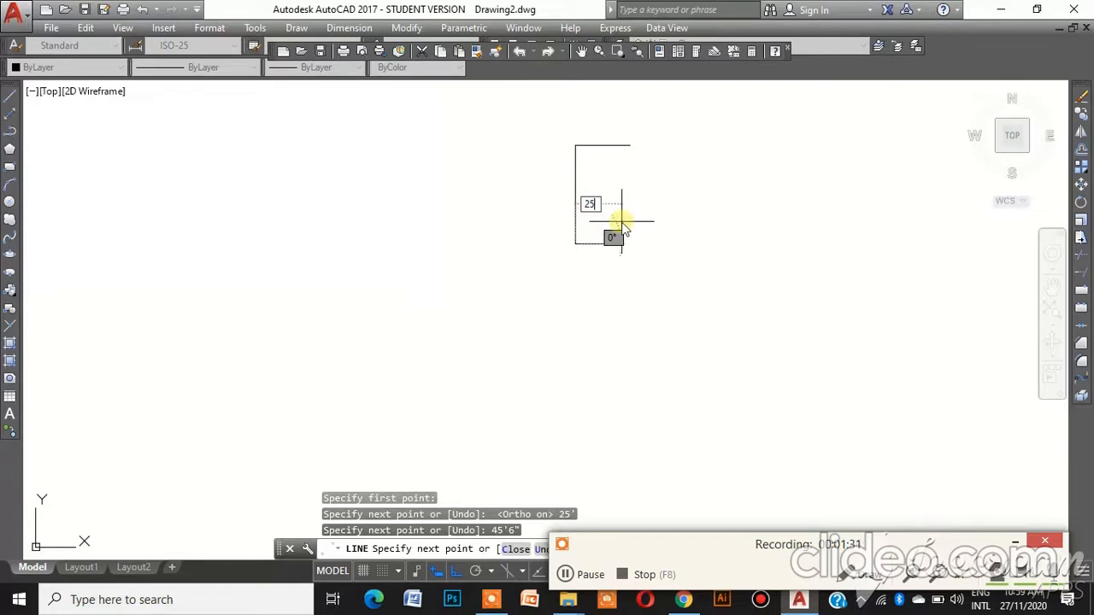
type("'")
key("Return")
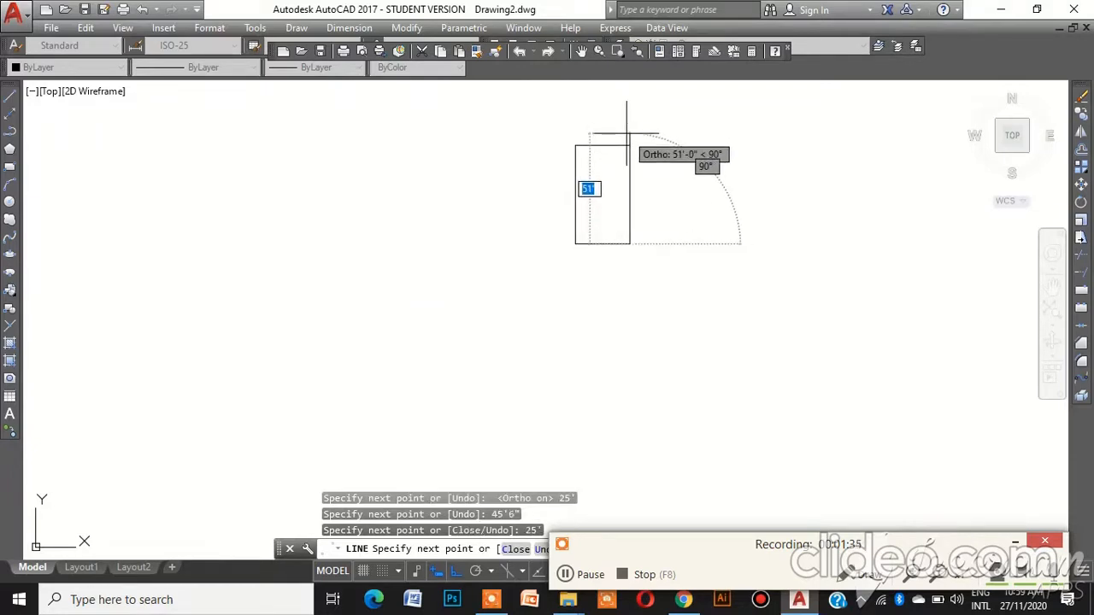
type("45'6")
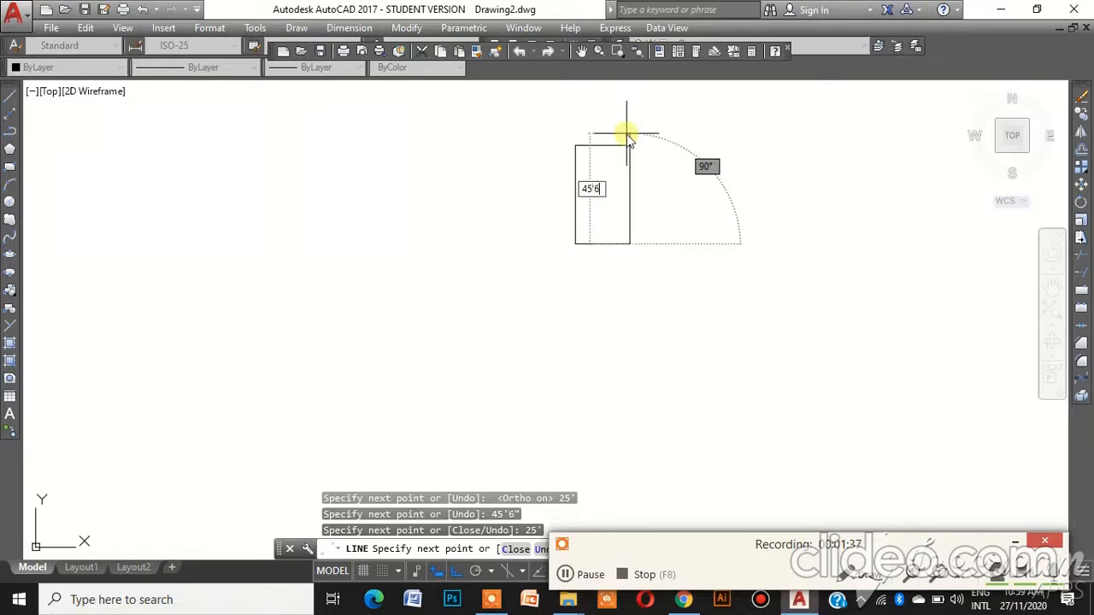
key("Return")
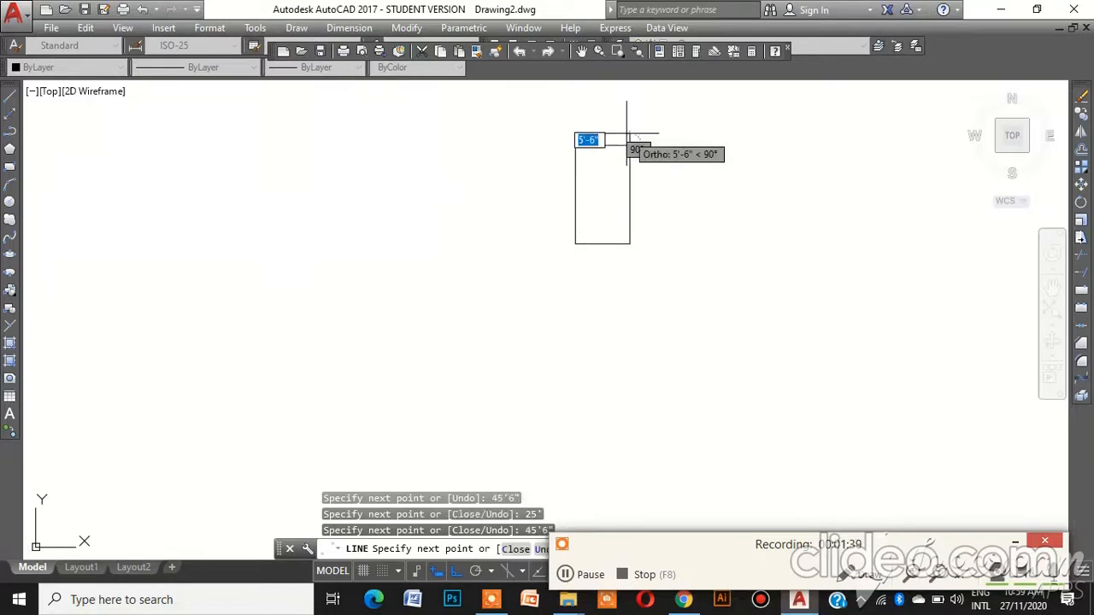
key("Return")
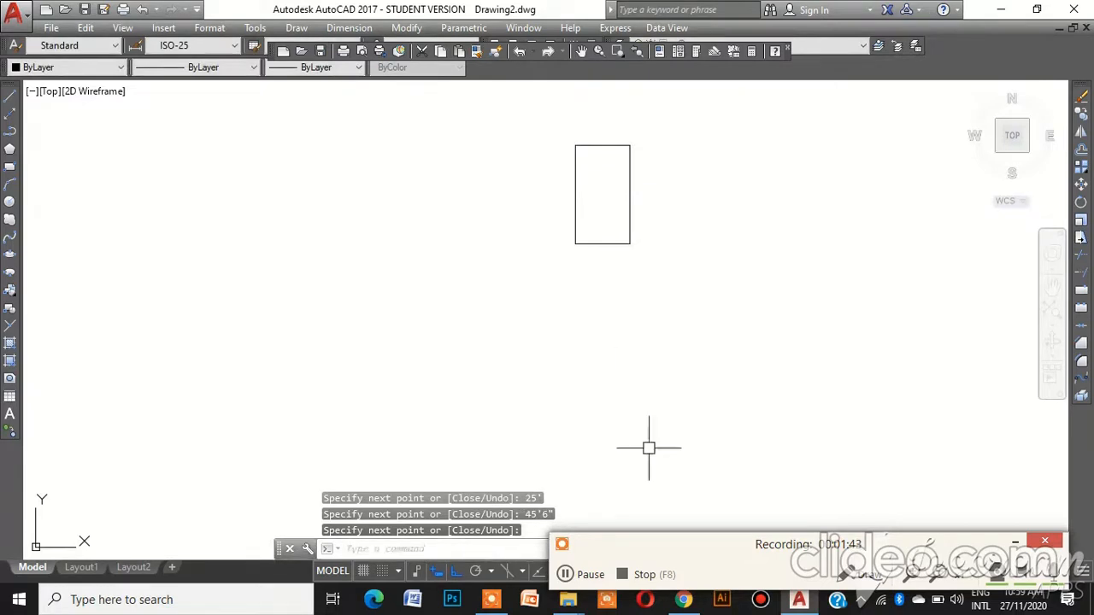
left_click(565, 574)
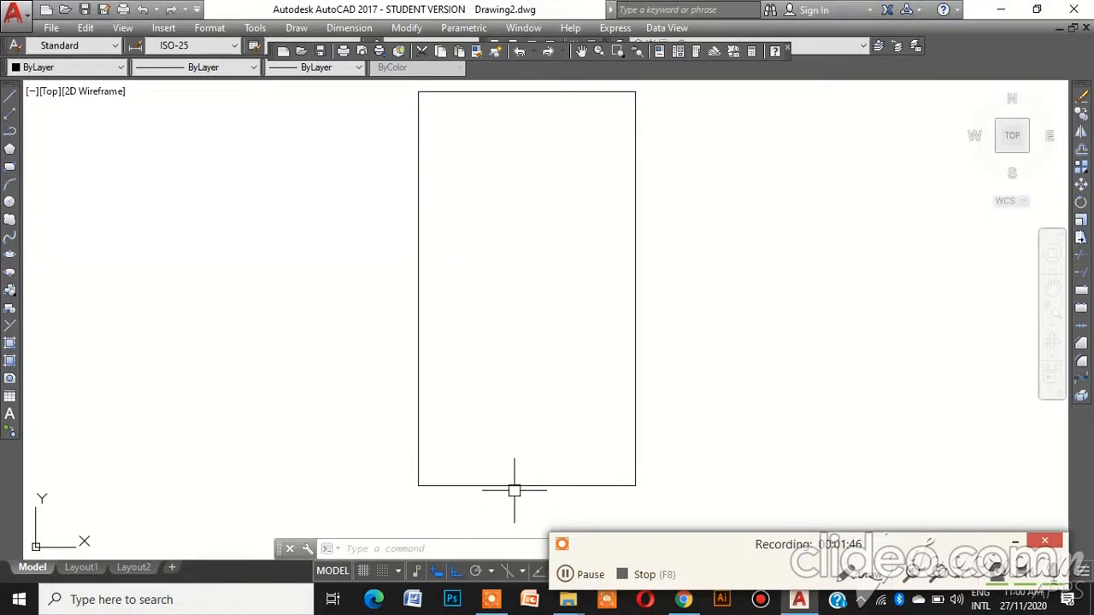
Offset the outline's bottom edge 6" inward to form the front wall
left_click(514, 487)
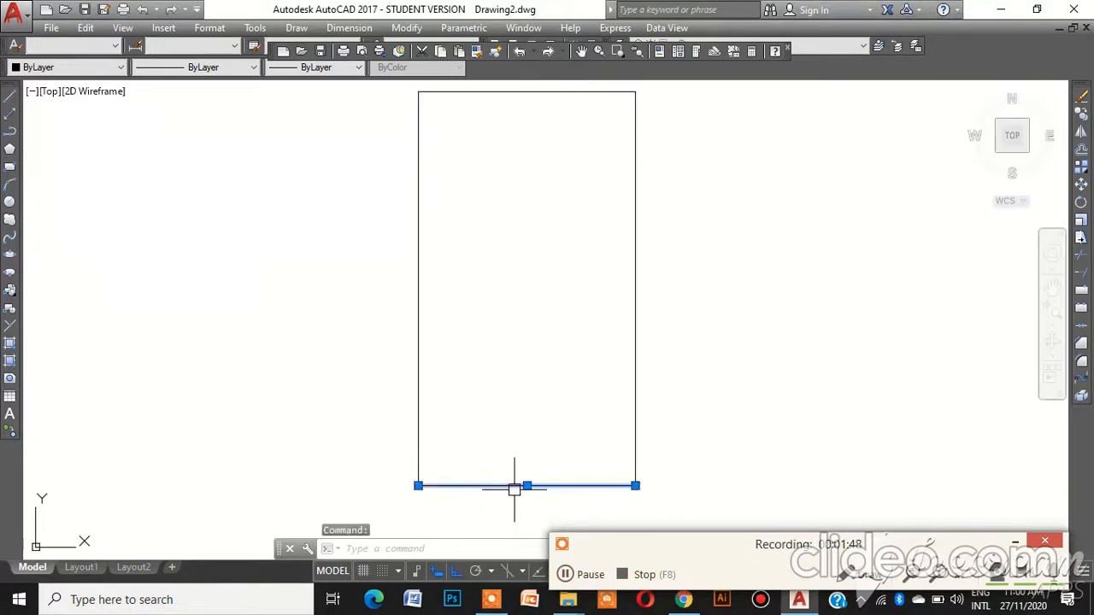
type("Of")
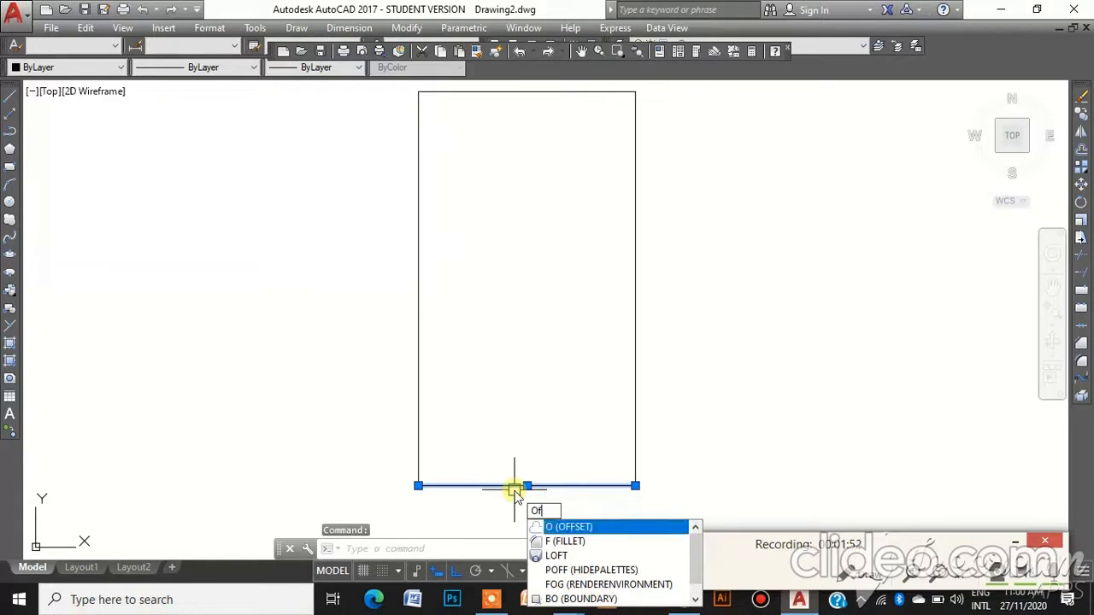
key("Return")
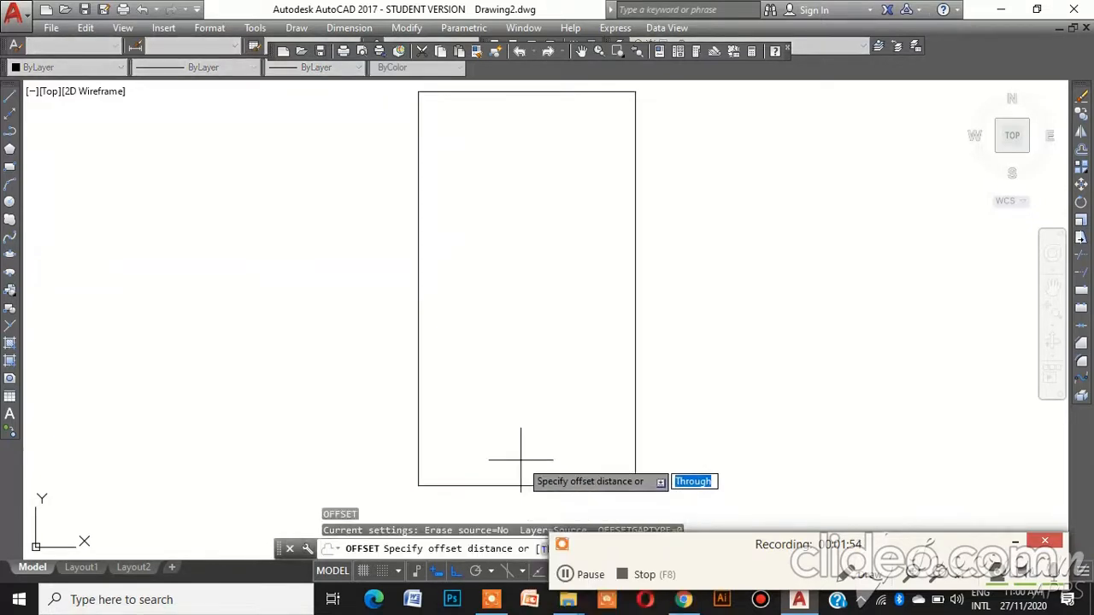
type("6")
key("Return")
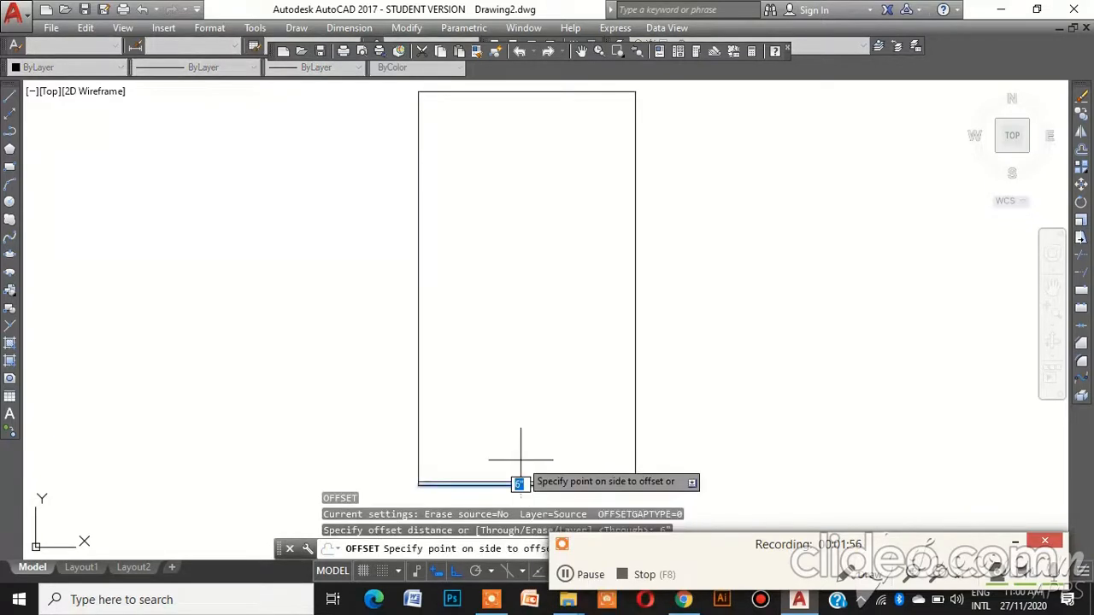
left_click(520, 460)
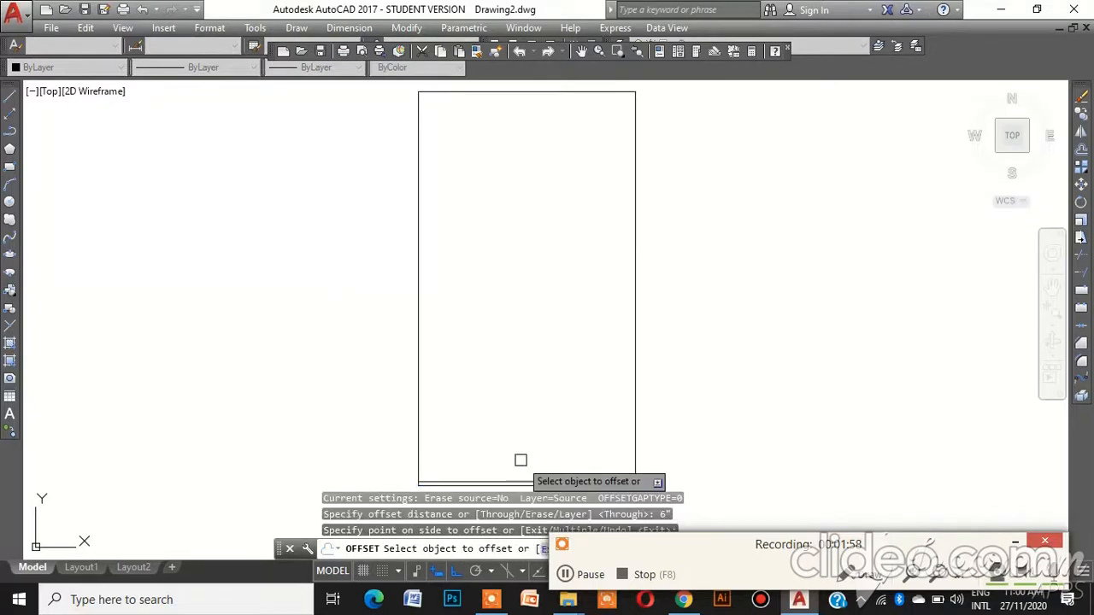
Offset the inner line of the front wall 6'3" upward to mark the lawn's depth
left_click(522, 479)
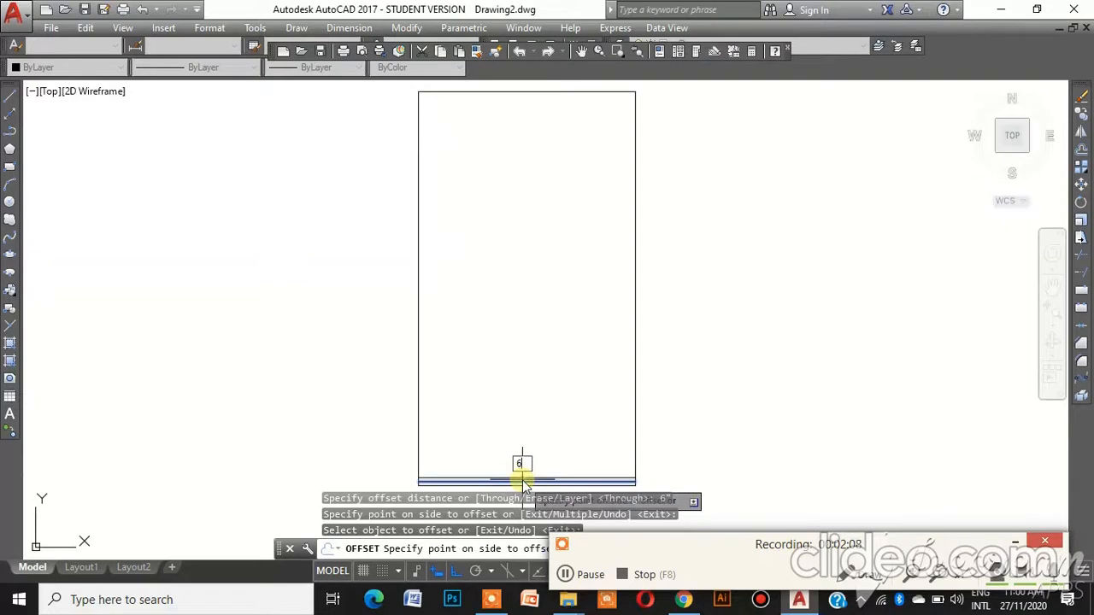
type(".3")
type("\"")
key("Return")
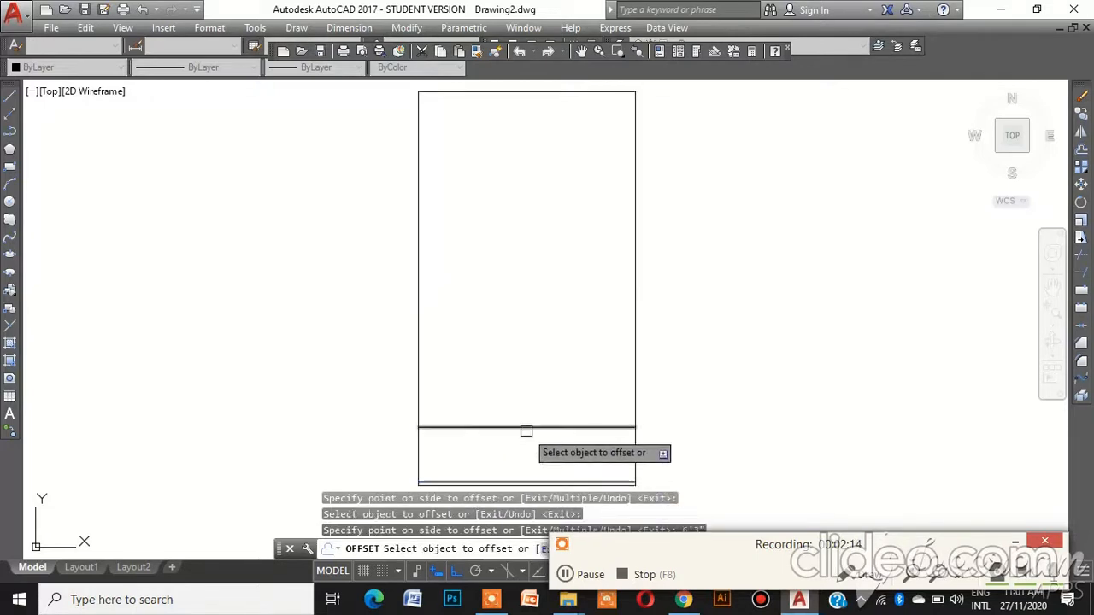
left_click(528, 406)
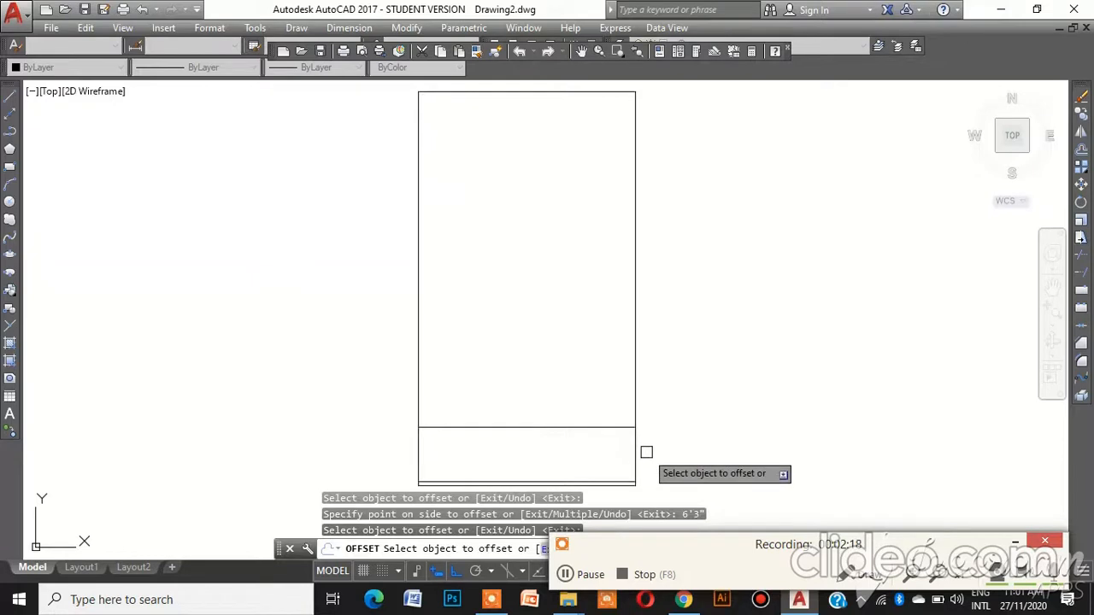
Offset the outline's right edge 9" inward to form the side wall
left_click(636, 389)
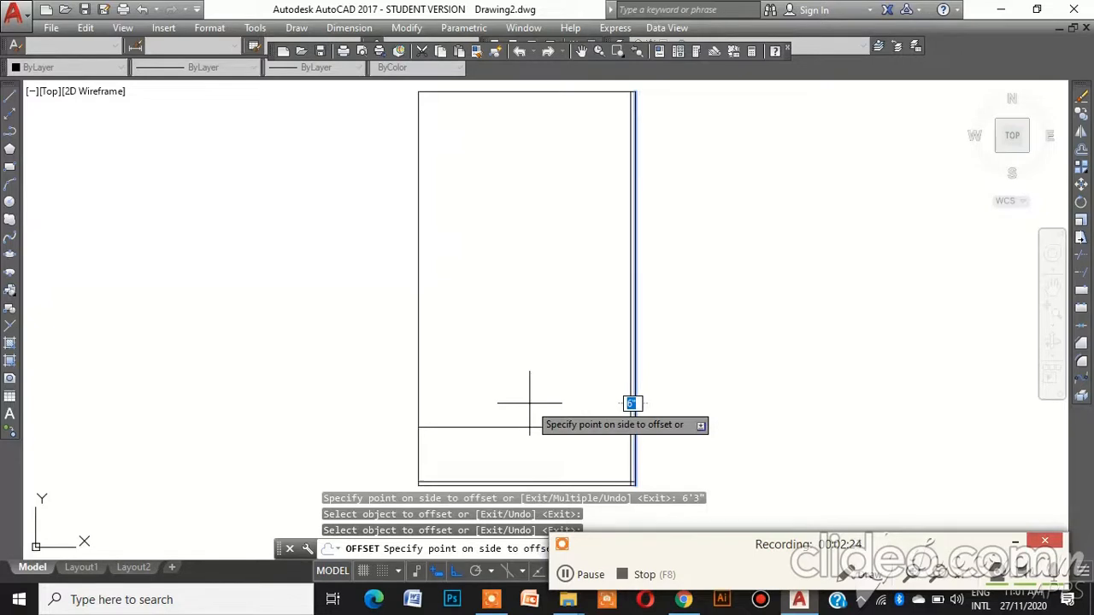
type("9")
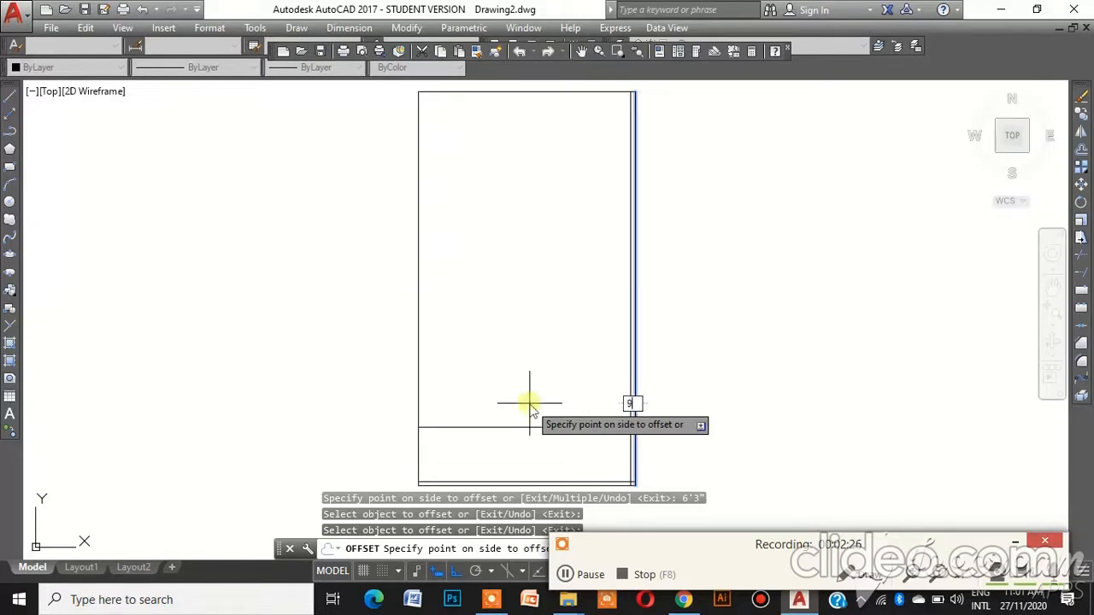
key("Return")
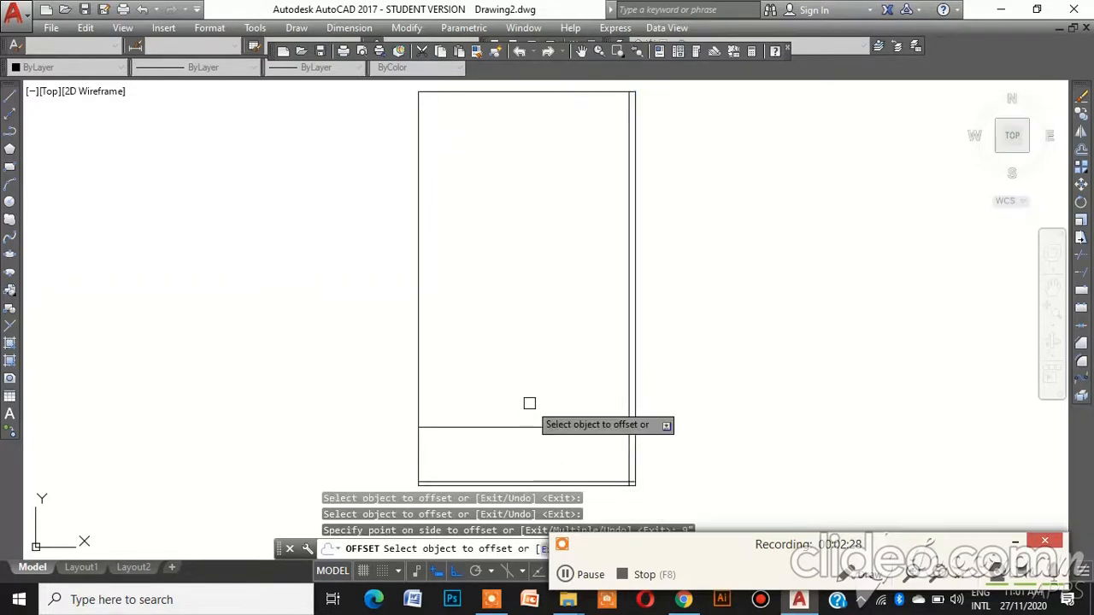
Offset the right wall's inner line 10' to the left to mark the drawing room's width, and end the Offset command
left_click(626, 382)
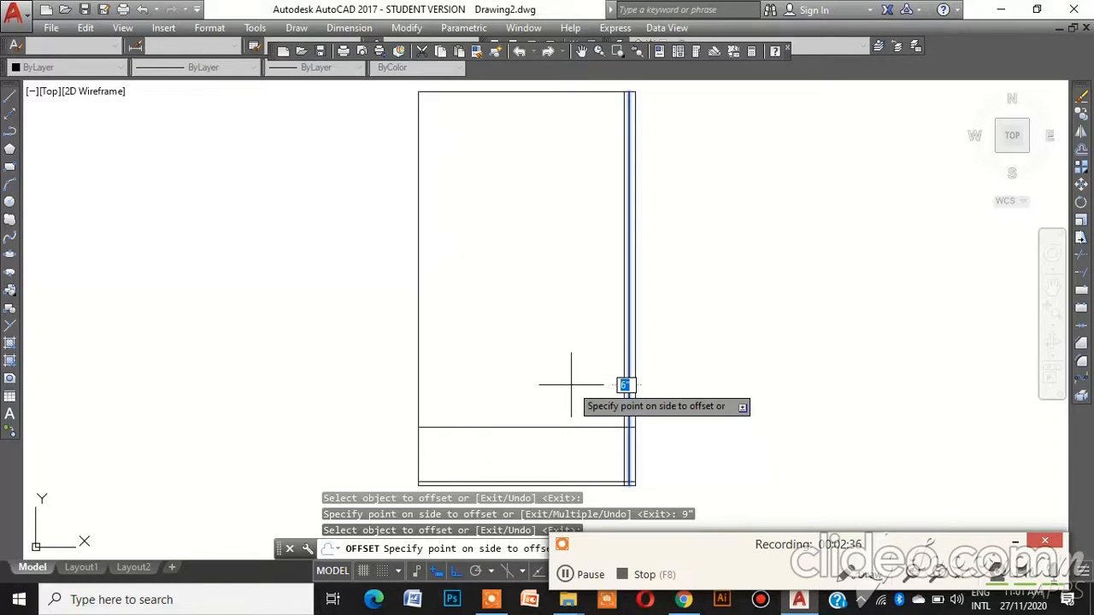
type("10")
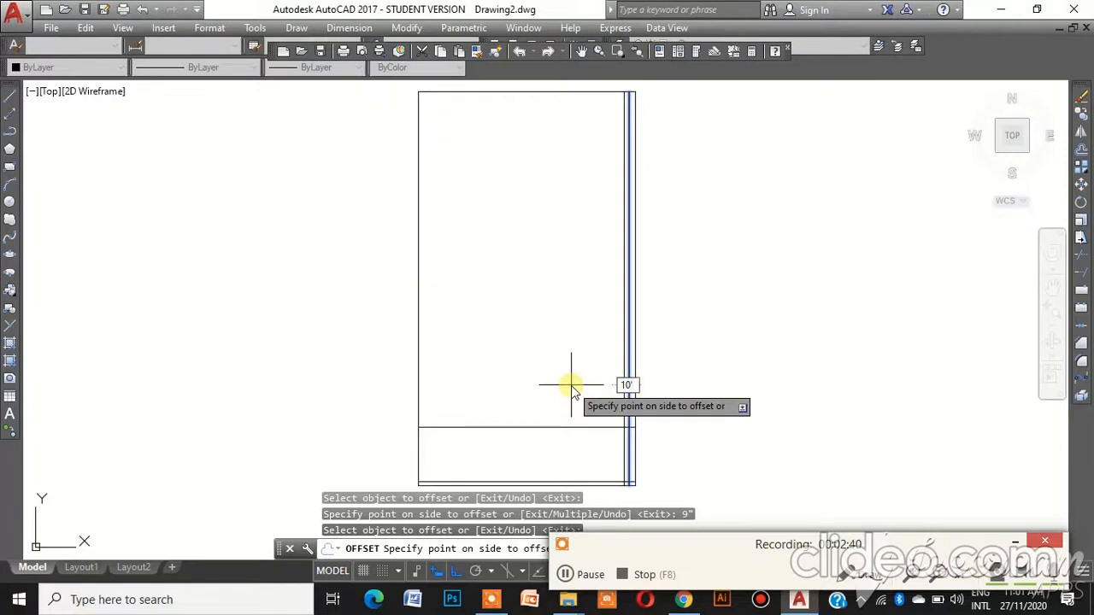
key("Return")
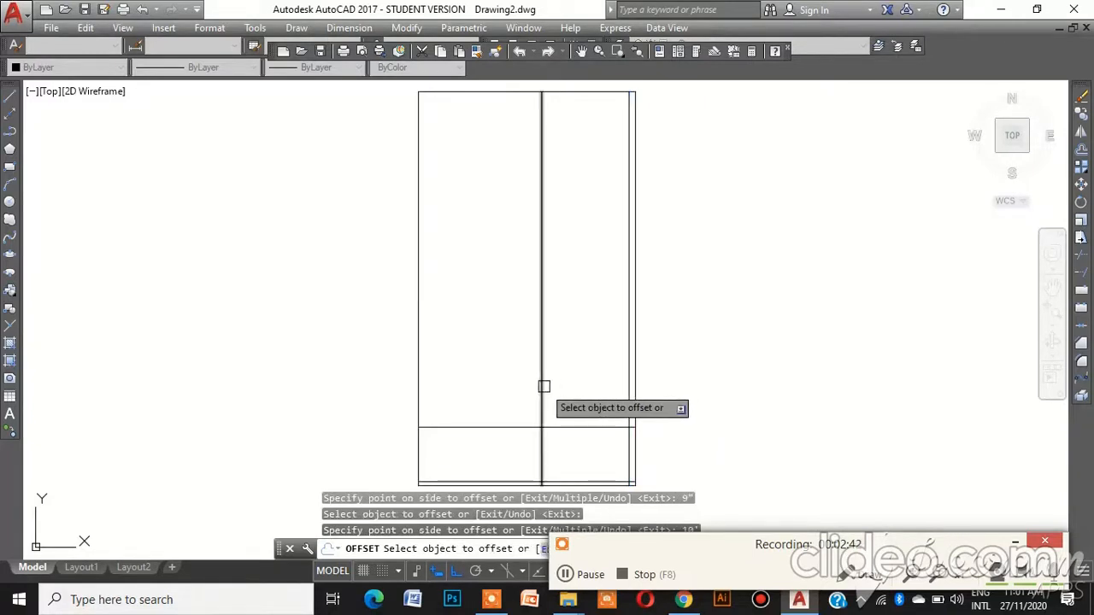
left_click(543, 387)
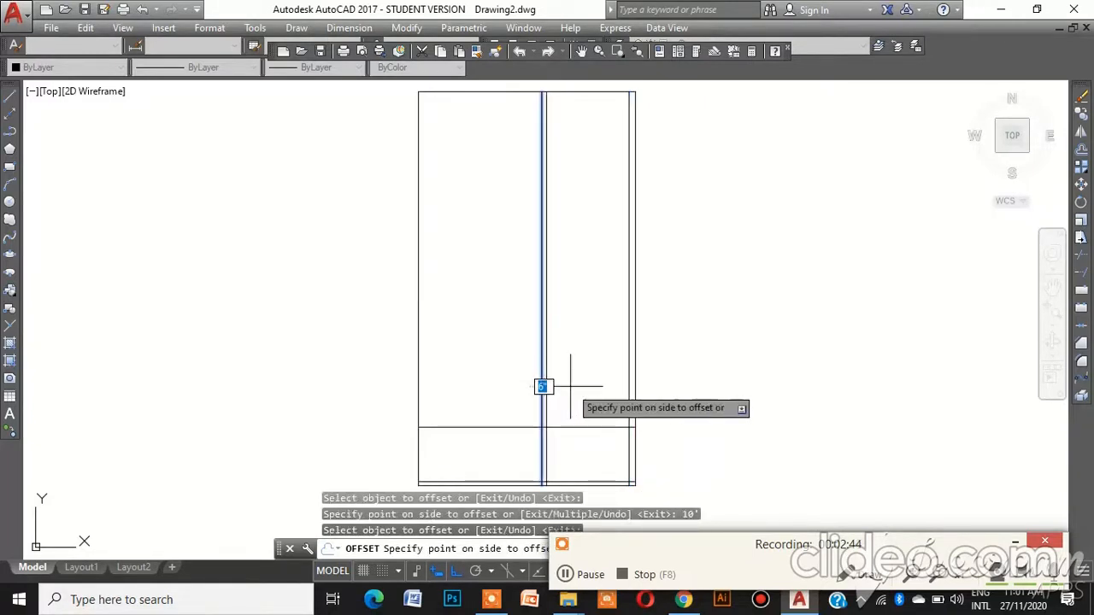
key("Escape")
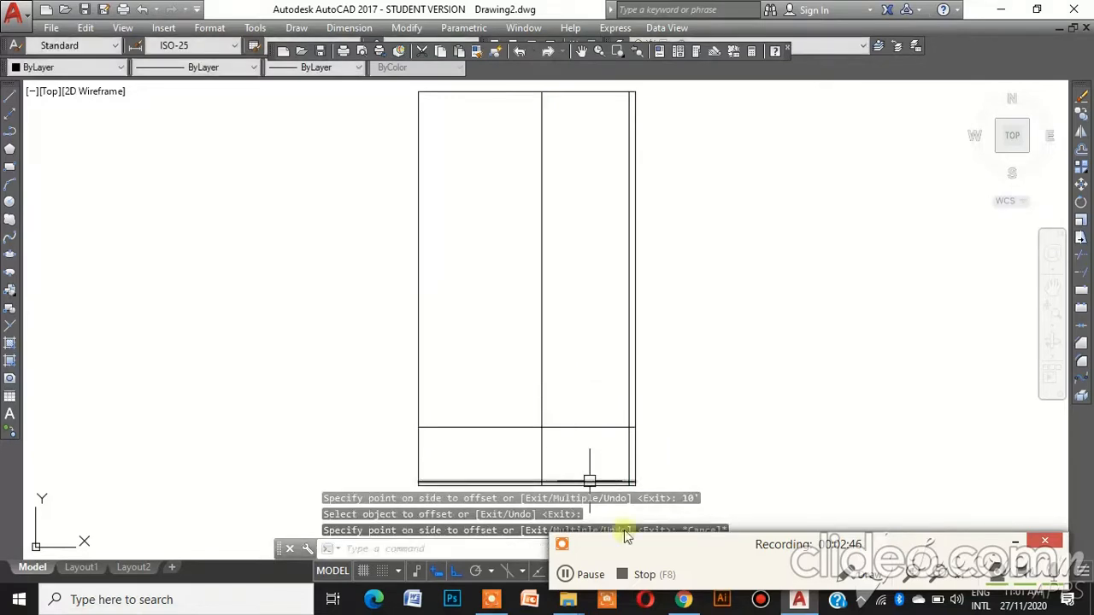
Check the drawing room size in the reference PDF, and offset the lawn's upper line 10' upward to mark the room's depth
left_click(680, 599)
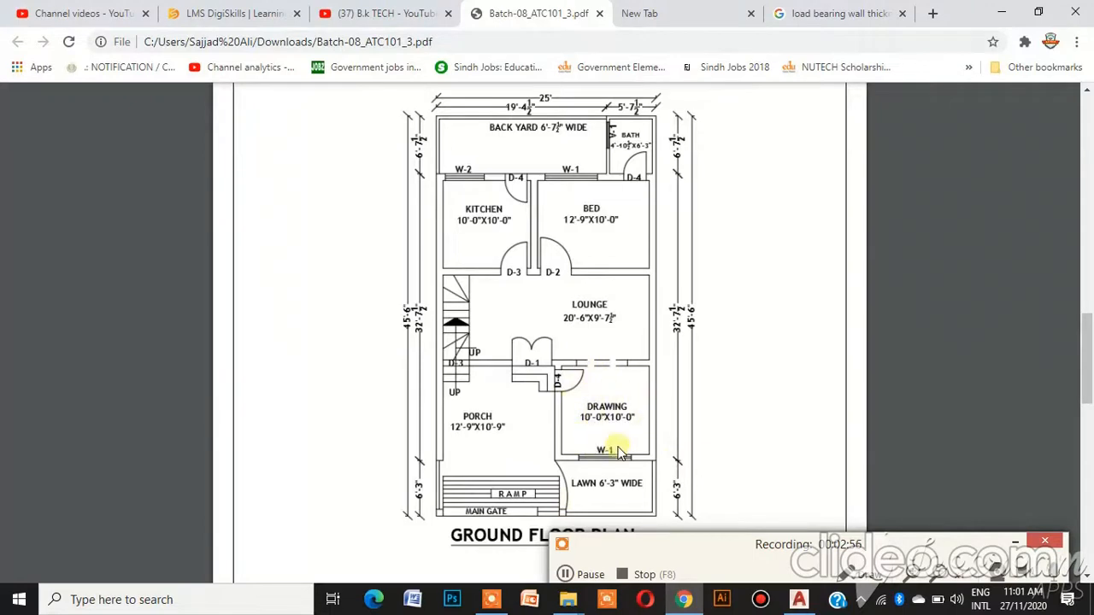
left_click(799, 603)
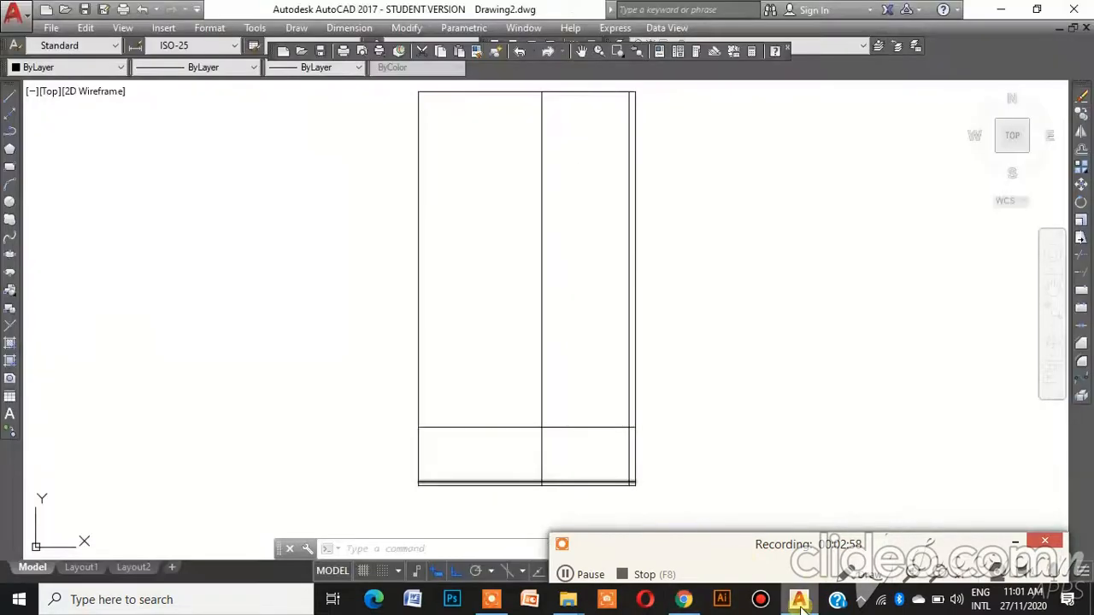
left_click(587, 430)
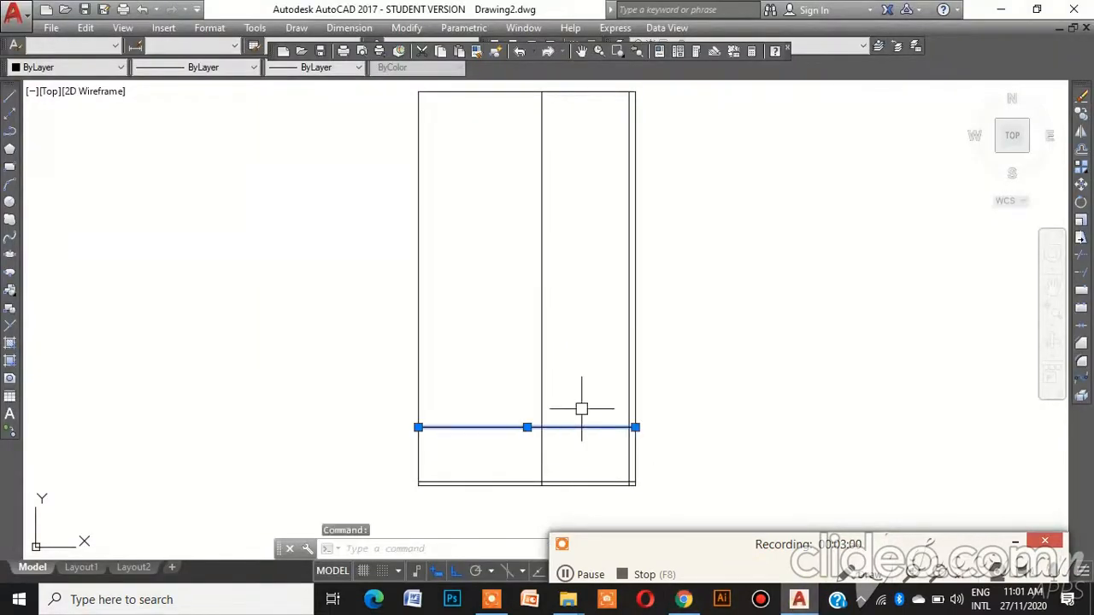
type("Off")
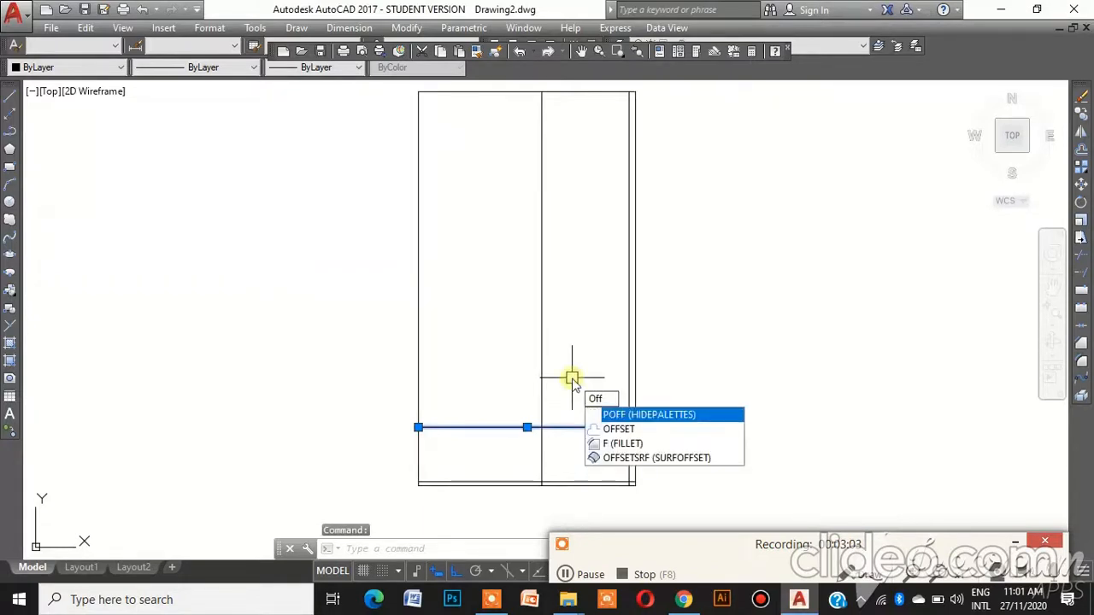
key("Down")
key("Return")
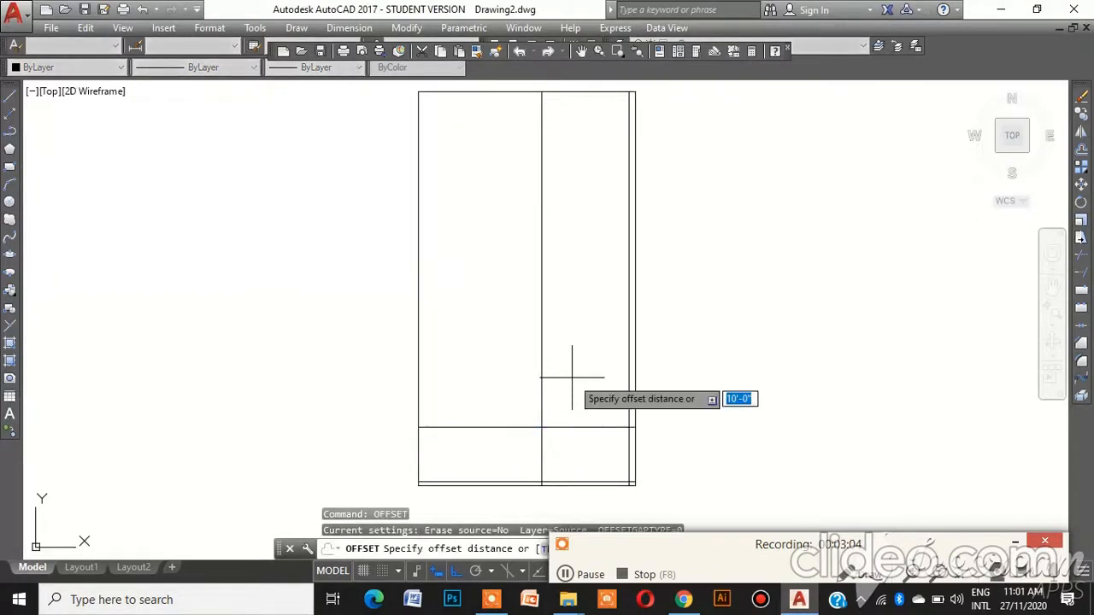
type("10")
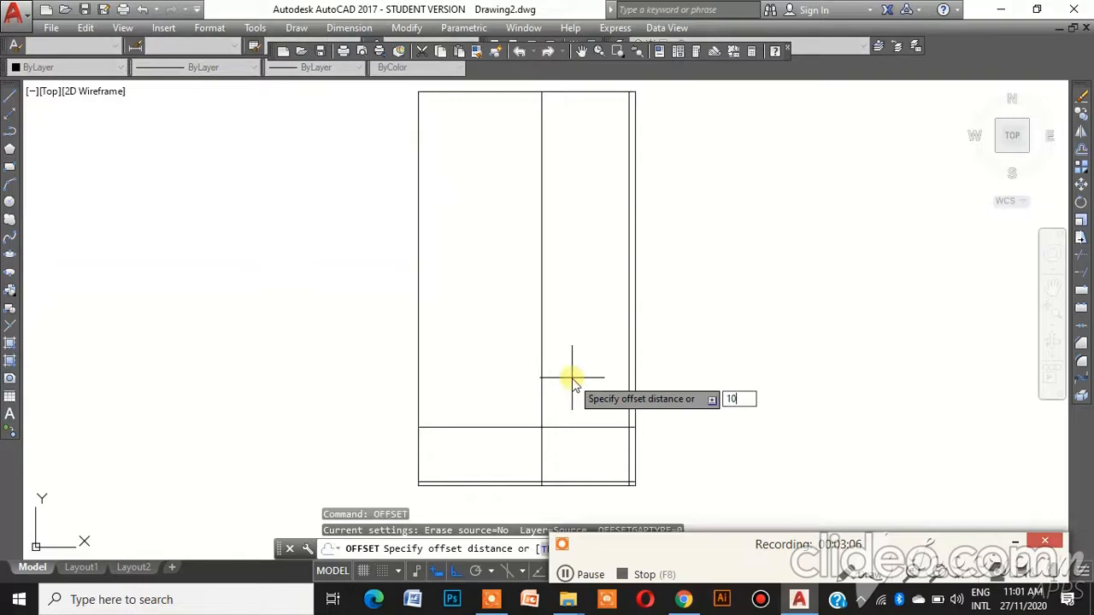
key("Return")
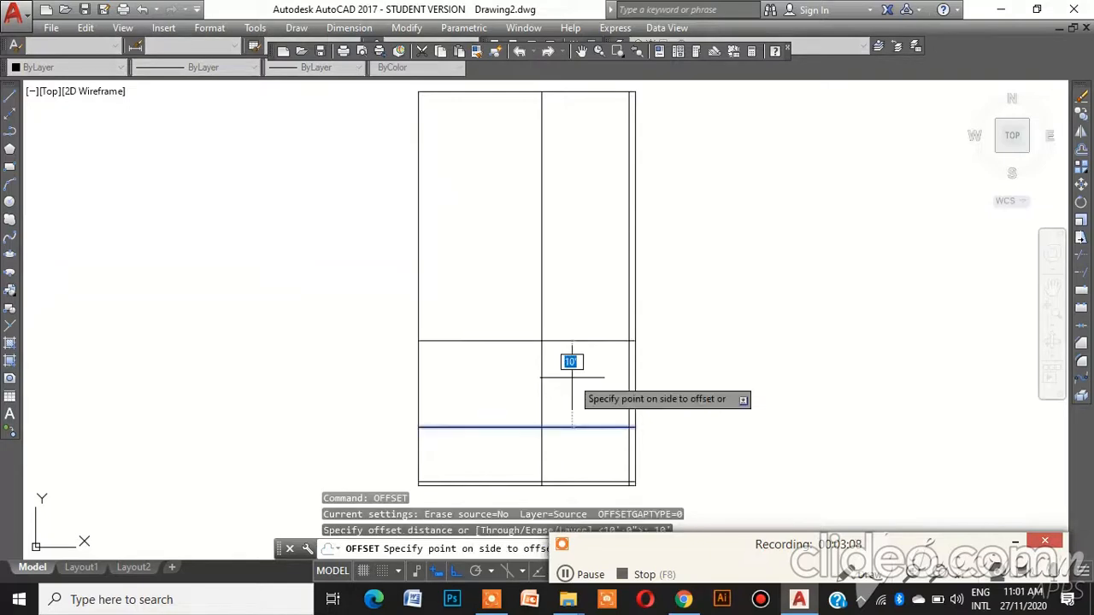
left_click(568, 332)
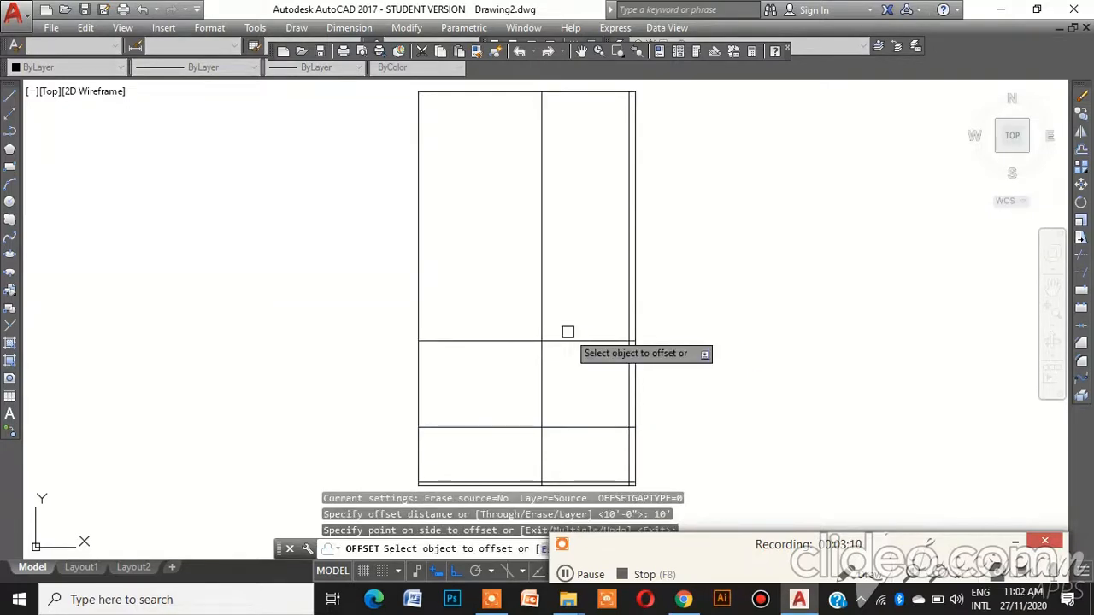
key("Escape")
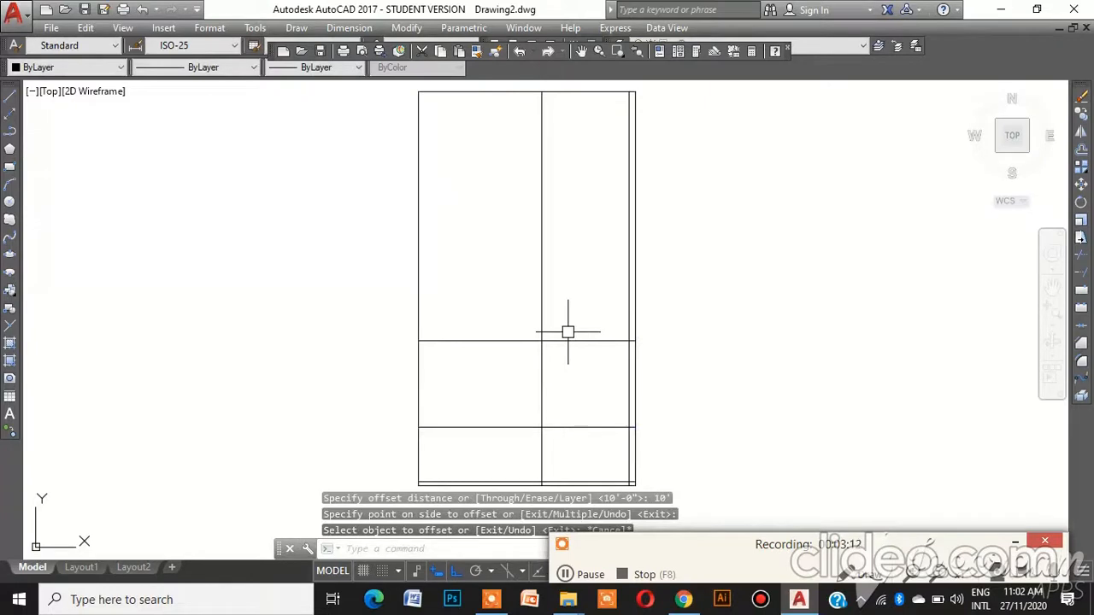
Offset the drawing room's upper line 9" upward to form the wall between the drawing room and the lounge
left_click(570, 340)
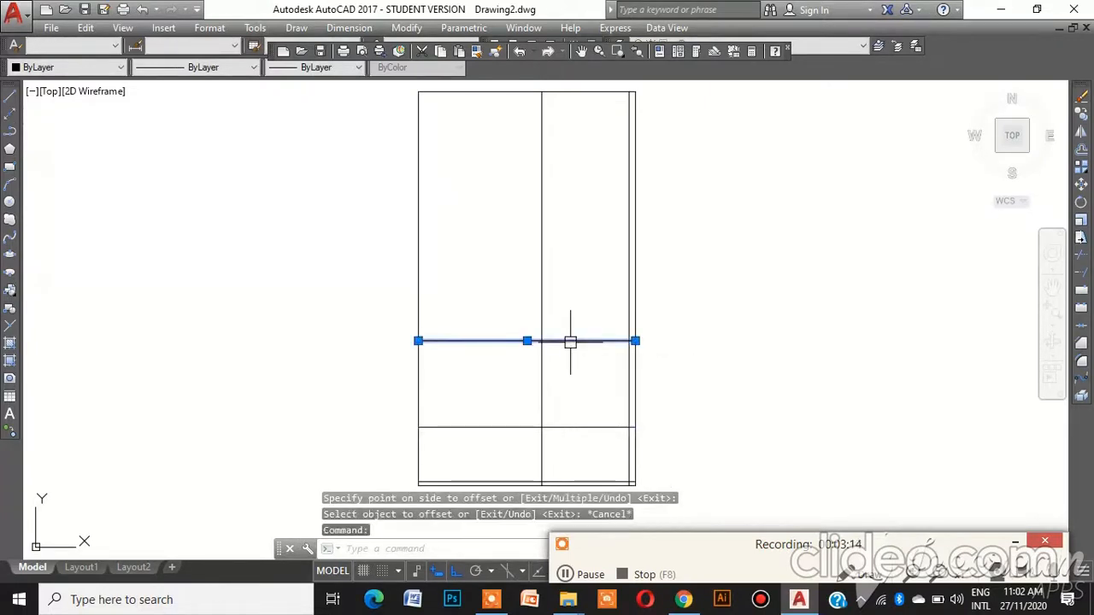
type("Off")
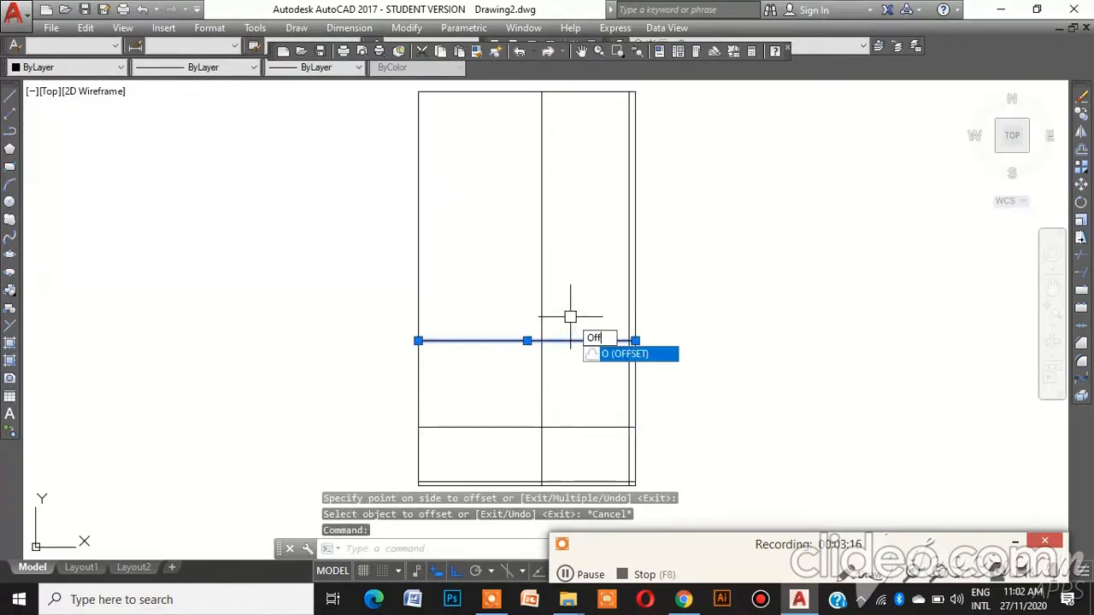
key("Down")
key("Return")
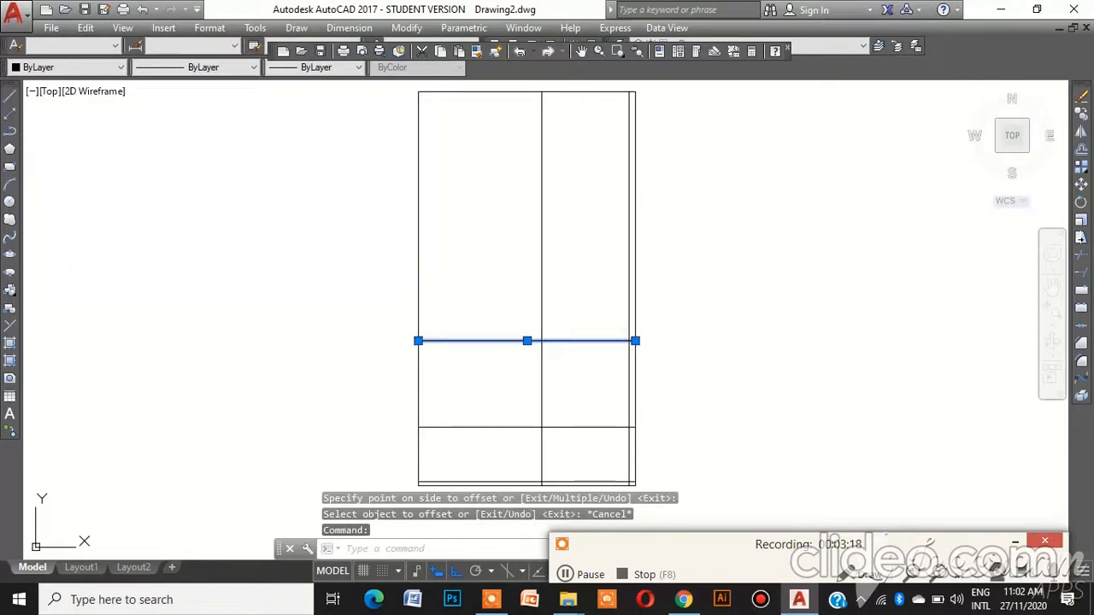
type("9")
key("Return")
left_click(569, 340)
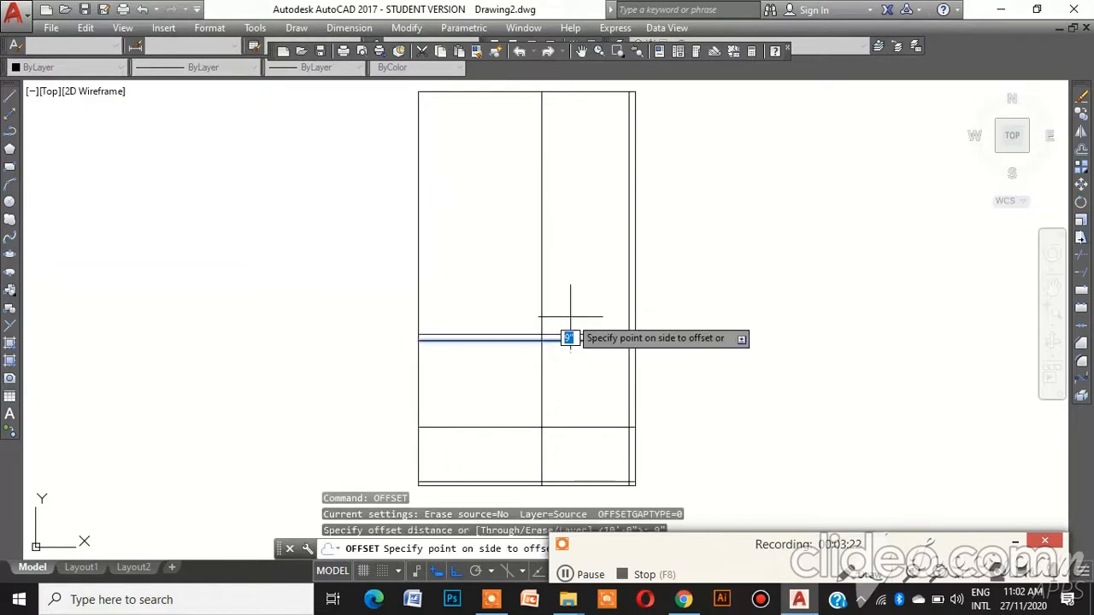
left_click(570, 317)
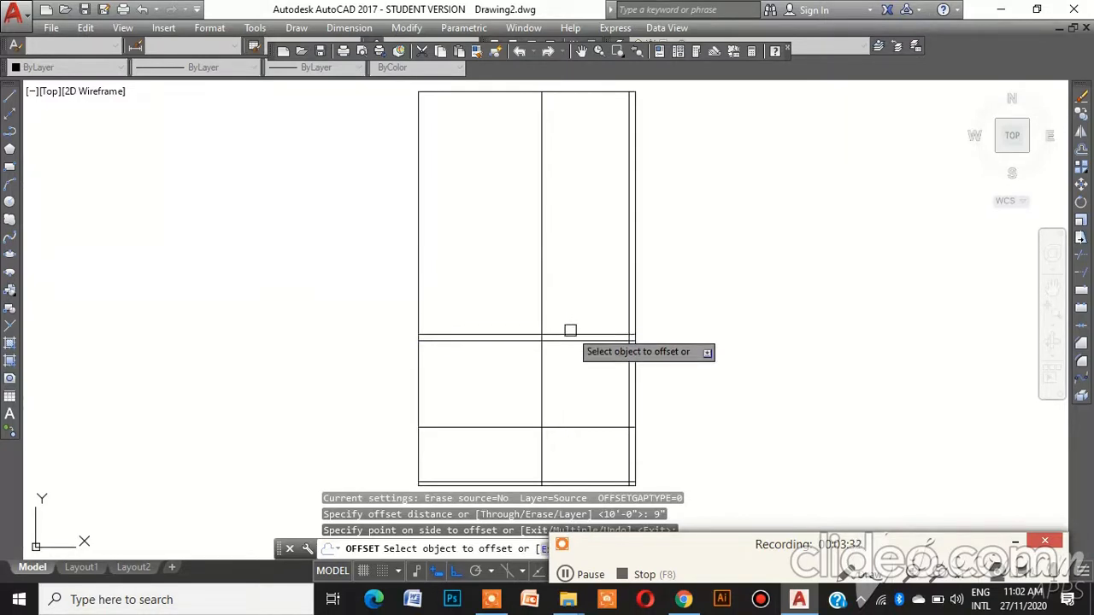
Offset the upper line of the drawing room's back wall 9'9" upward to mark the lounge's depth, and end the Offset command
left_click(570, 335)
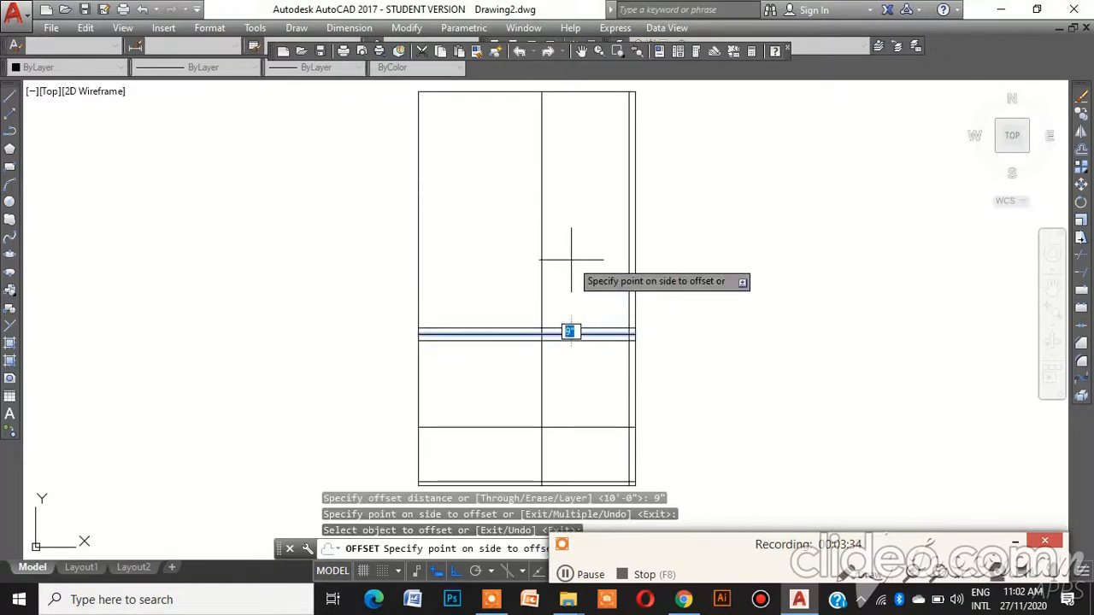
type("9")
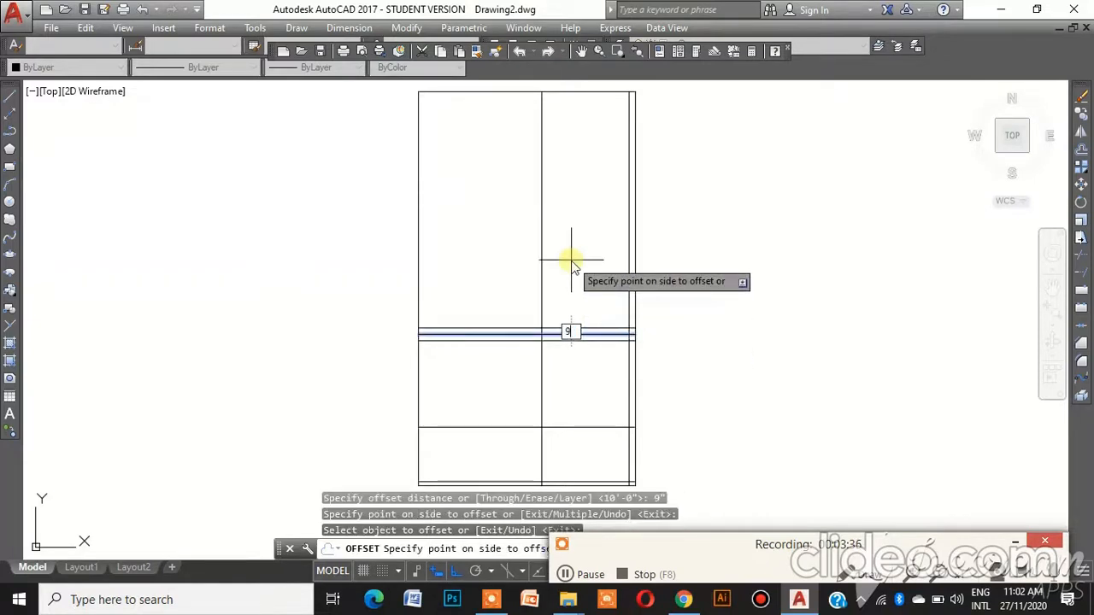
type("'9\"")
key("Return")
left_click(571, 249)
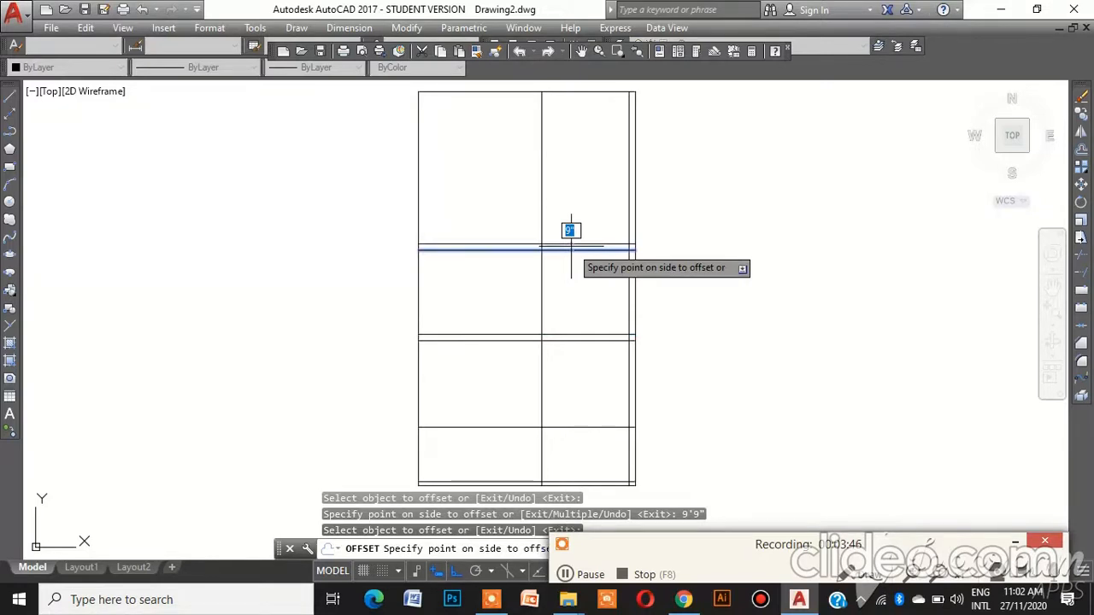
key("Escape")
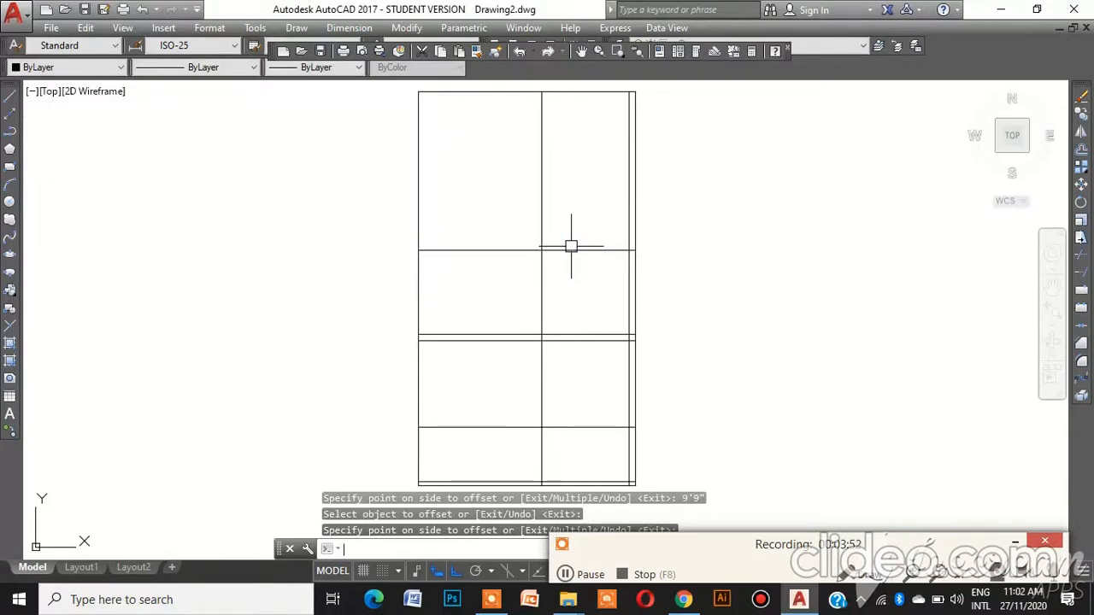
key("Escape")
Offset the lounge's upper line 10' upward to mark the depth of the kitchen and bedroom
left_click(571, 250)
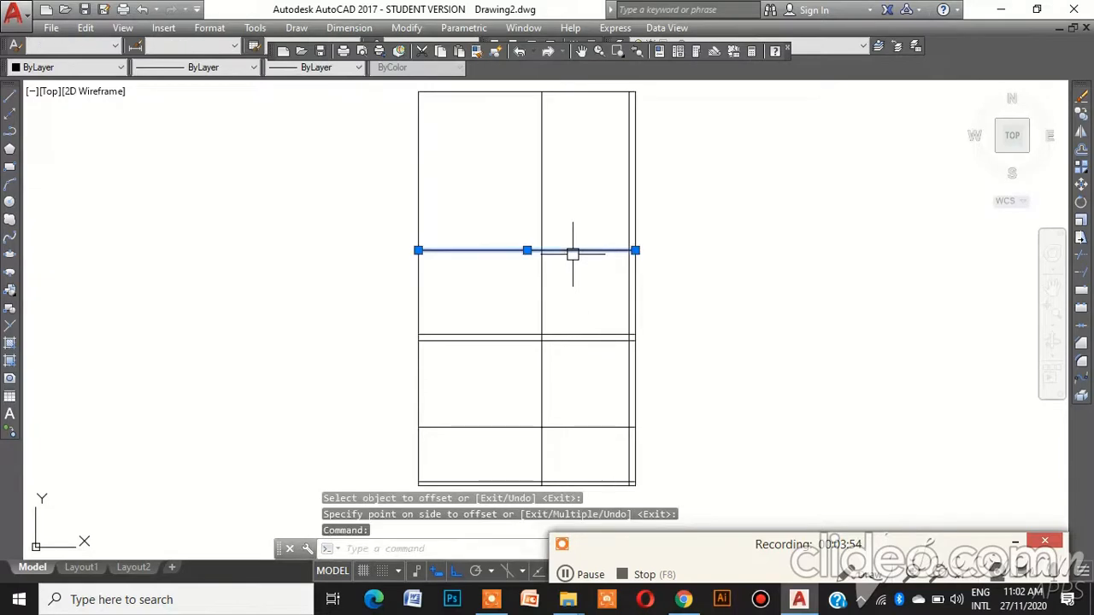
type("offs")
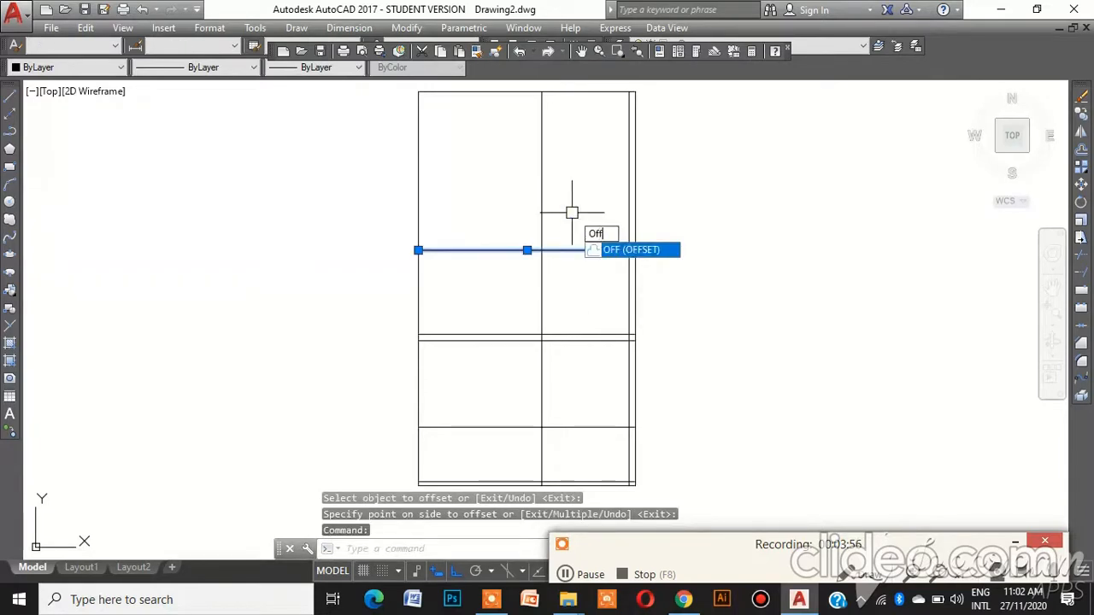
key("Return")
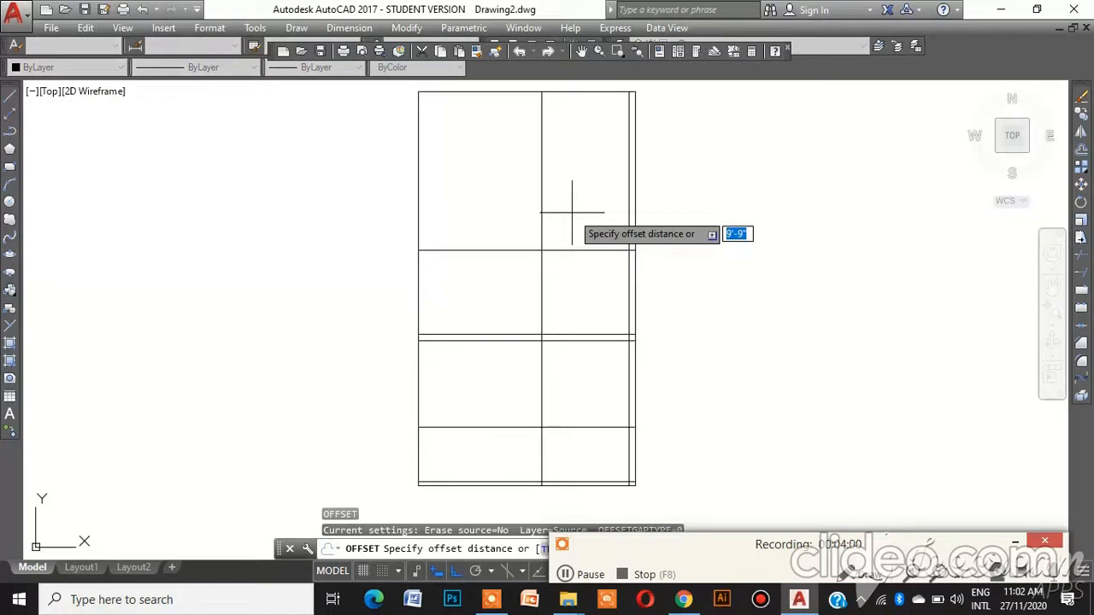
type("10")
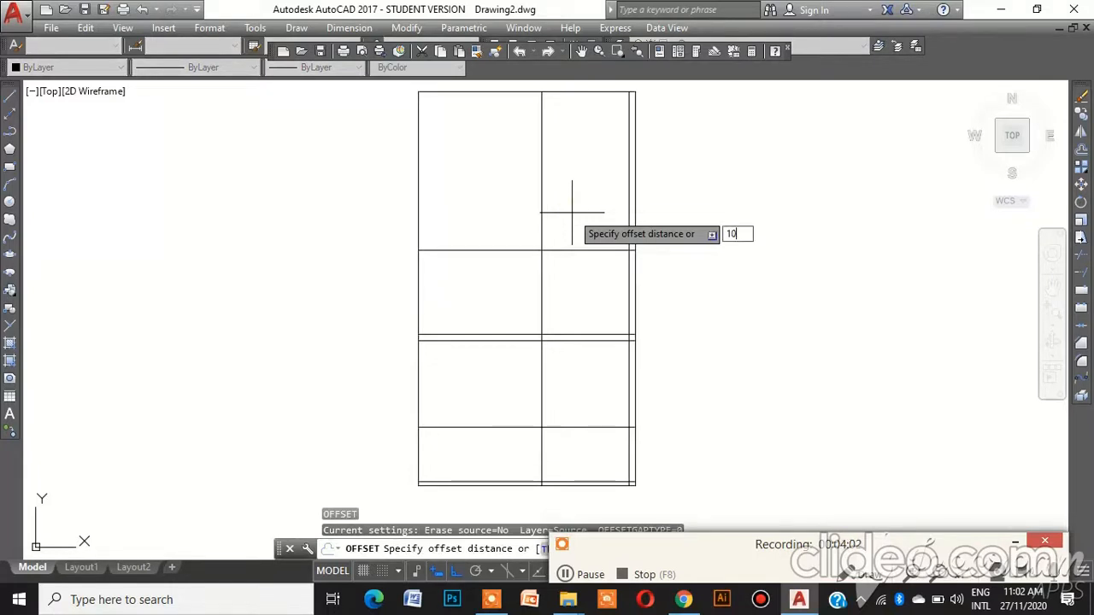
key("Return")
left_click(572, 249)
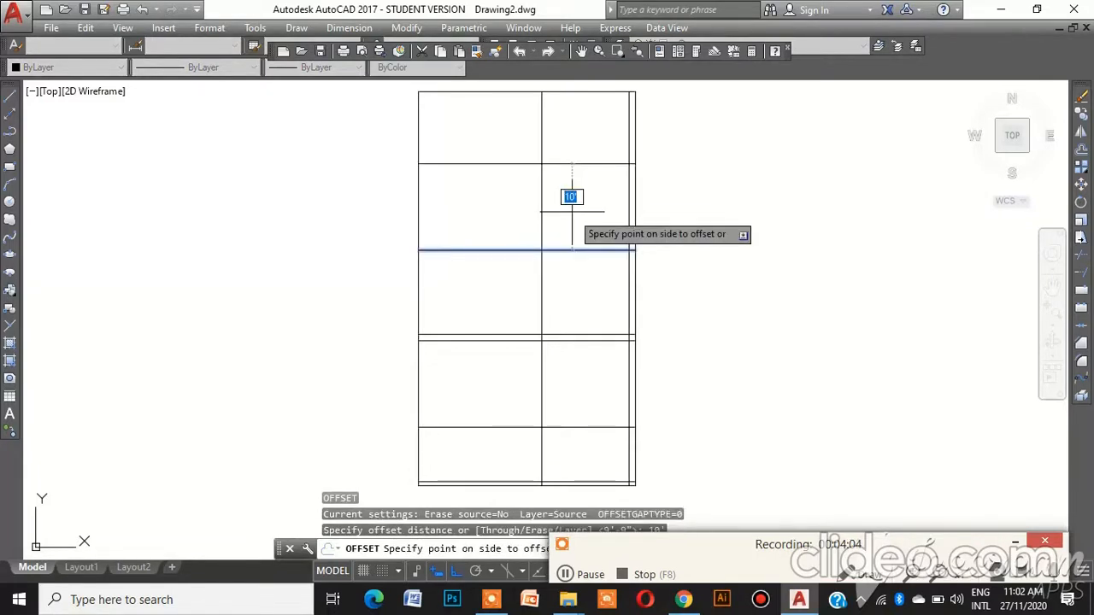
left_click(577, 184)
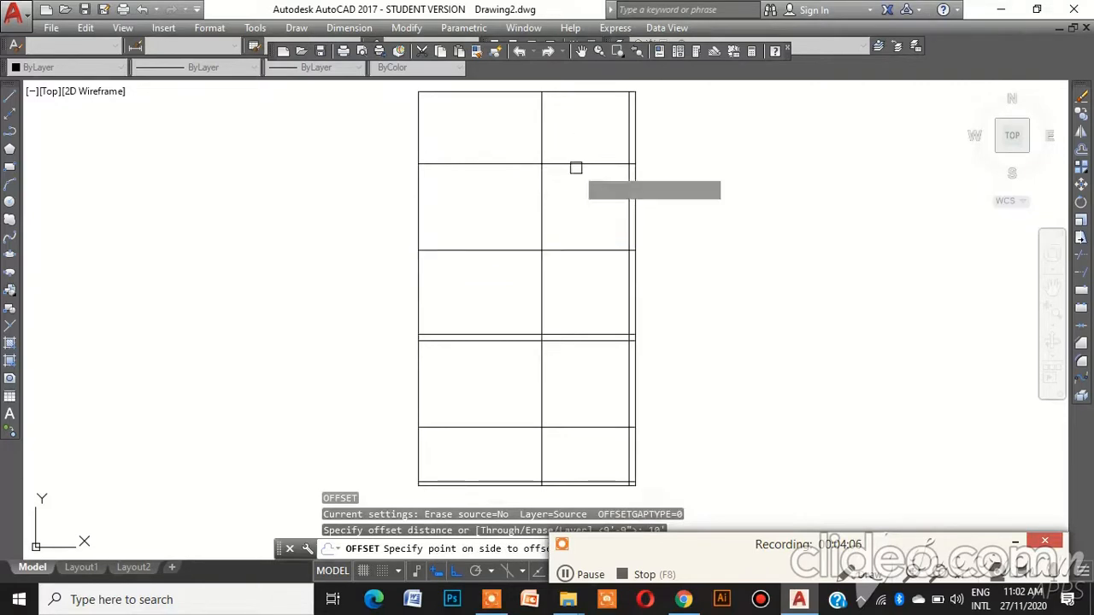
Offset the upper line of the kitchen and bedroom 9" upward to form their back wall, and end the Offset command
left_click(576, 158)
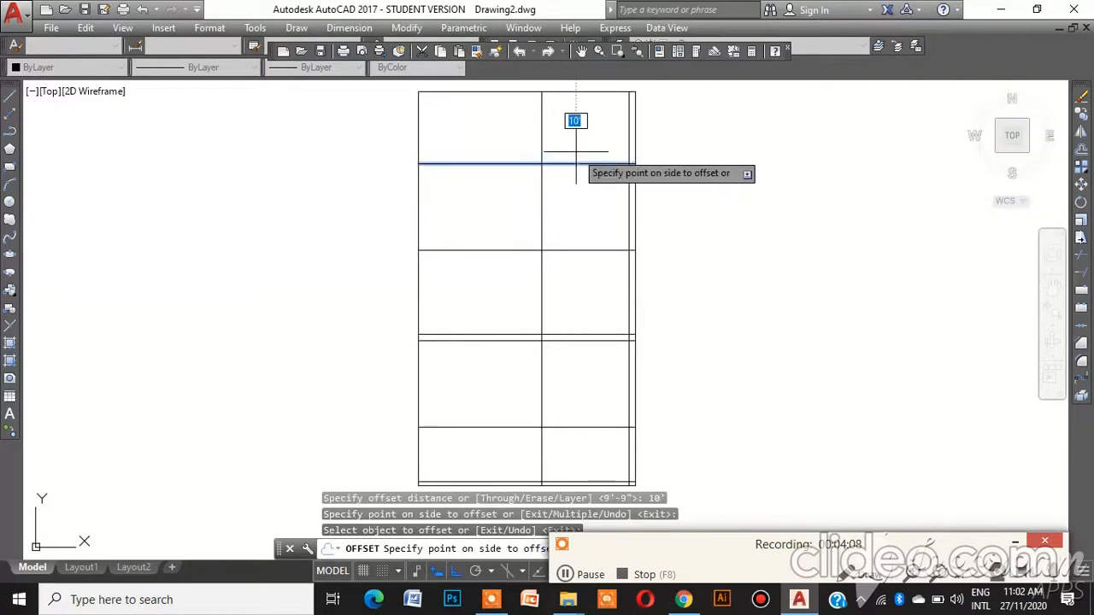
type("9")
key("Return")
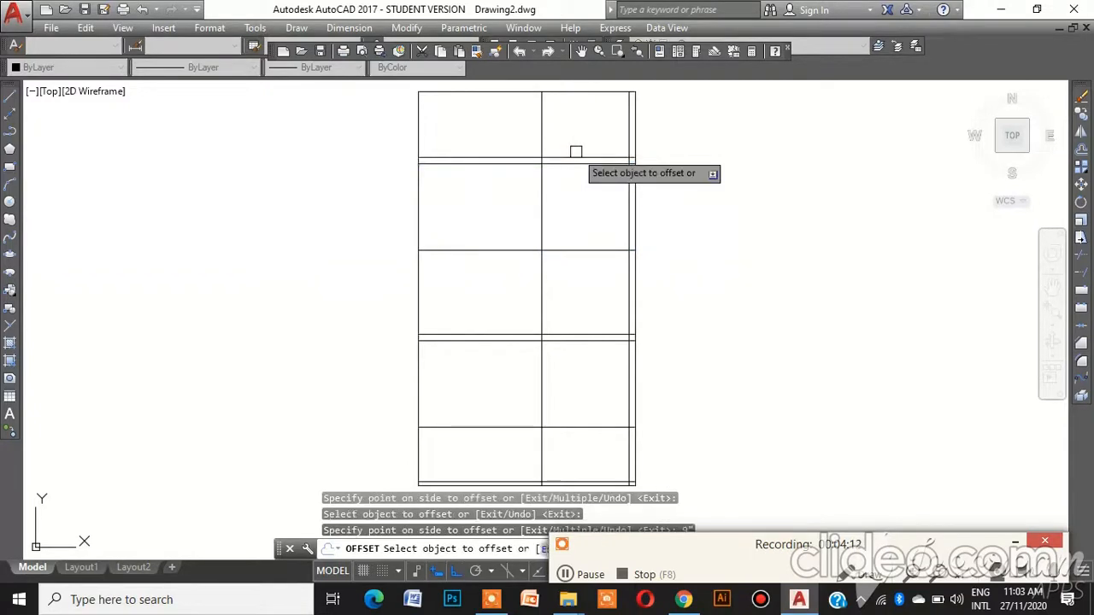
left_click(576, 156)
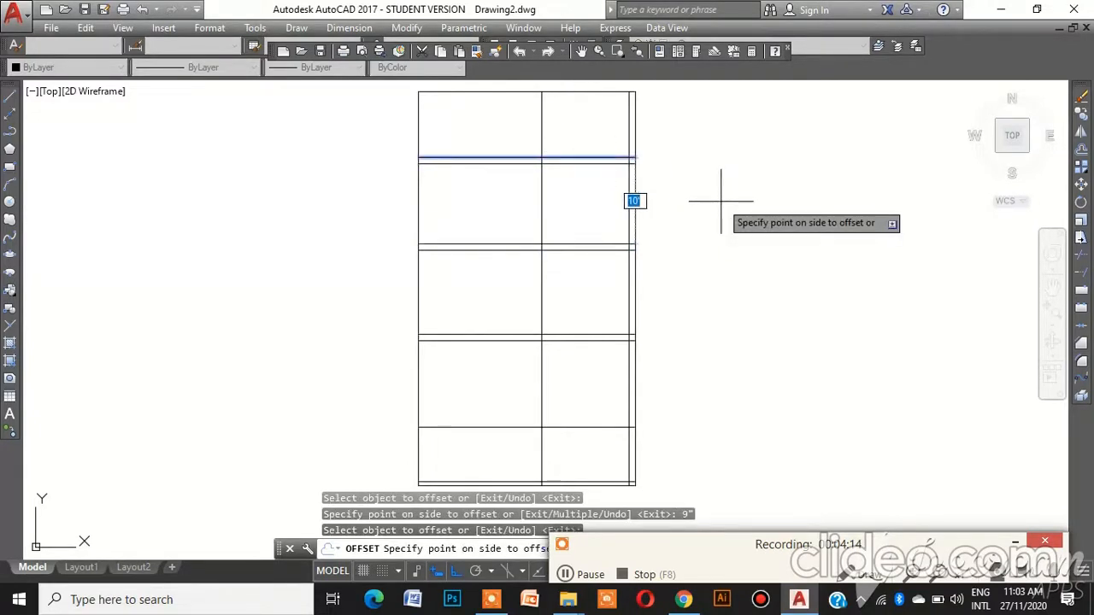
key("Escape")
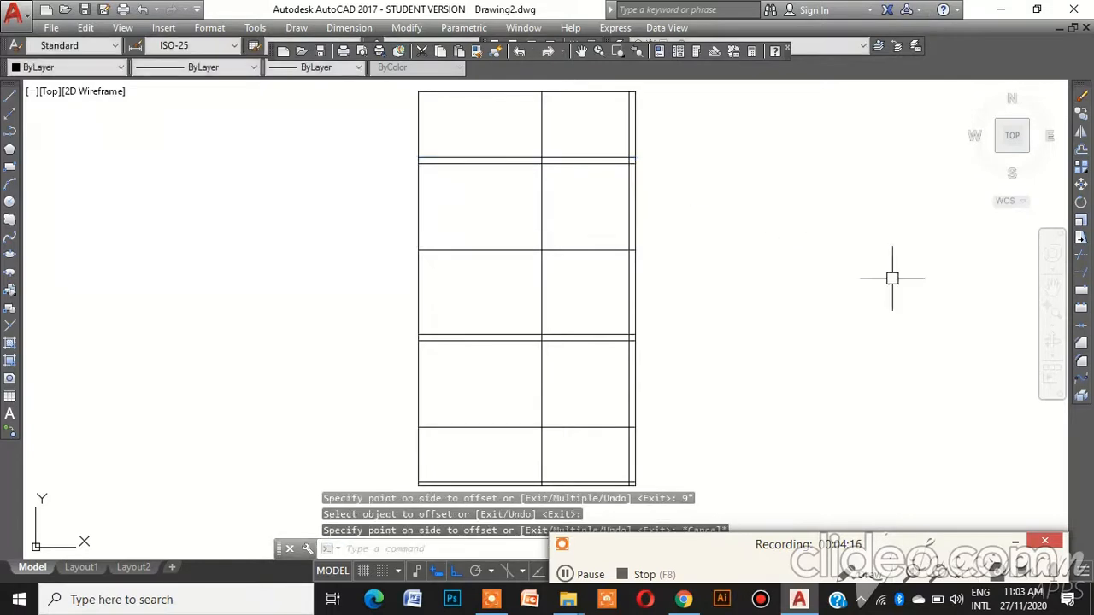
Offset the outline's left edge 9" inward to form the left side wall
left_click(420, 325)
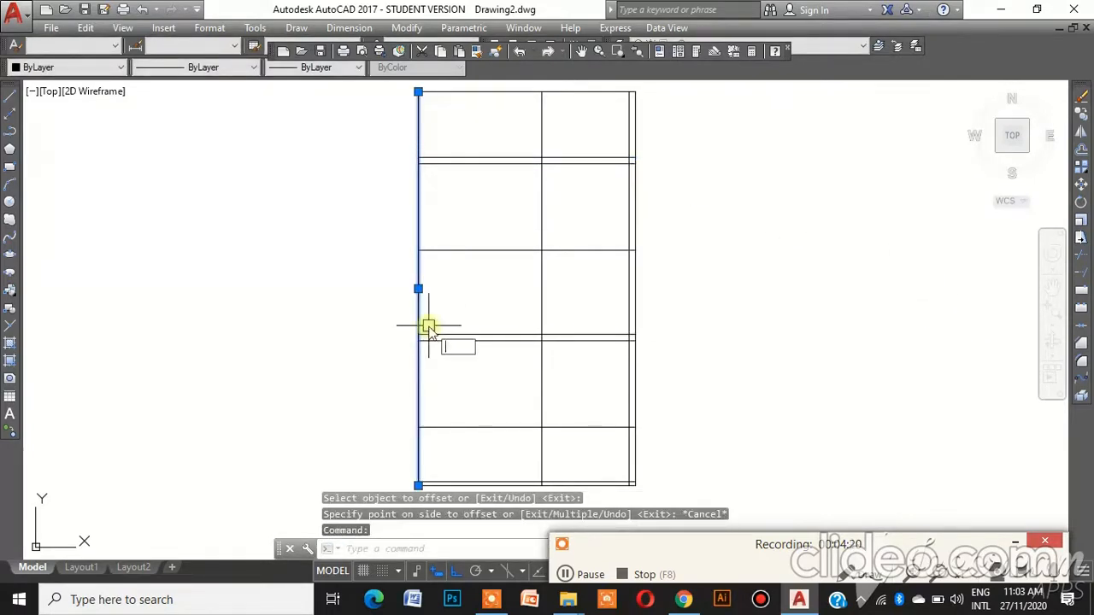
type("off")
key("Return")
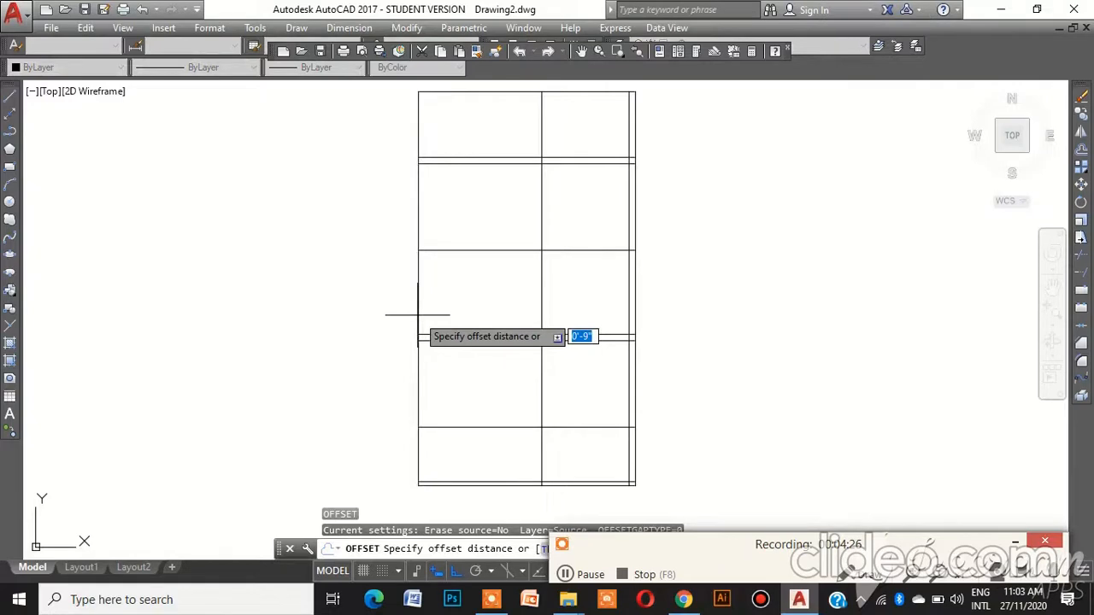
key("Return")
left_click(418, 314)
left_click(432, 310)
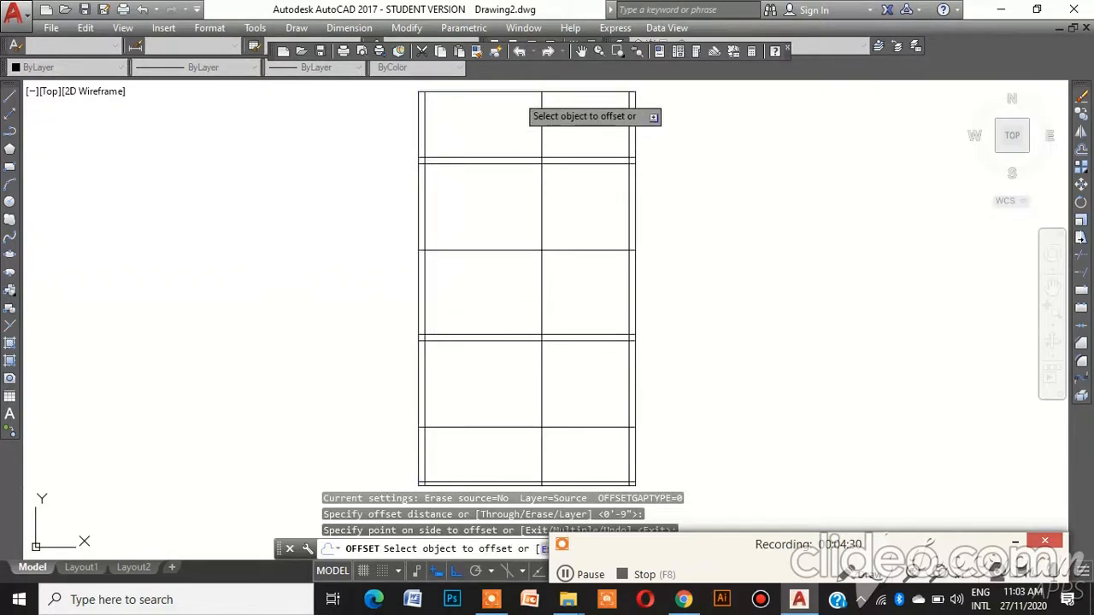
Offset the outline's top edge 6" inward for the rear wall, and the interior vertical line 9" to the right
left_click(517, 93)
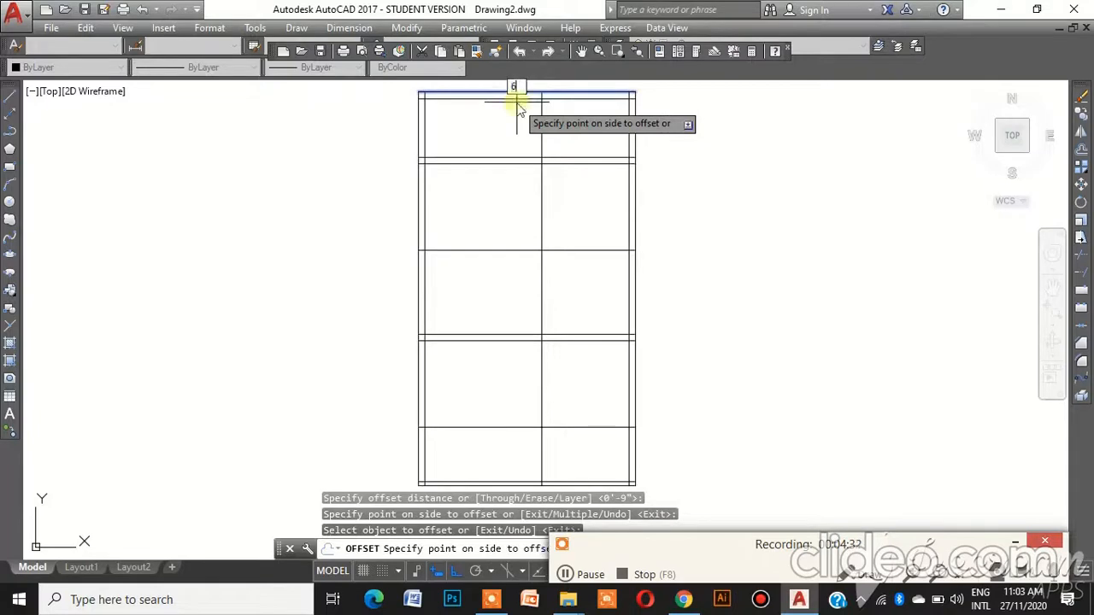
left_click(516, 103)
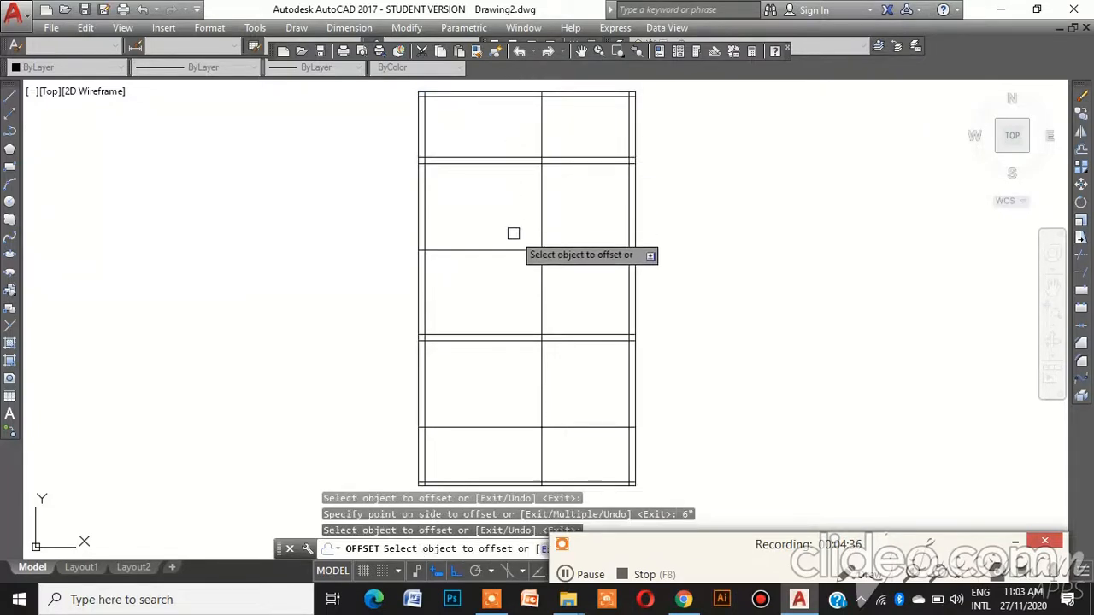
left_click(543, 301)
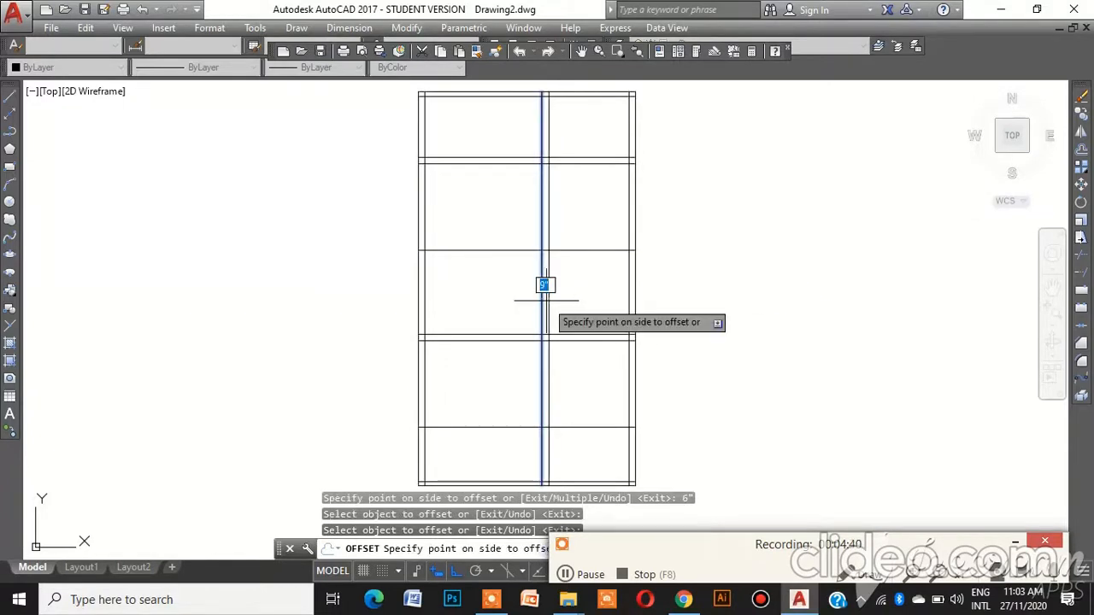
left_click(546, 301)
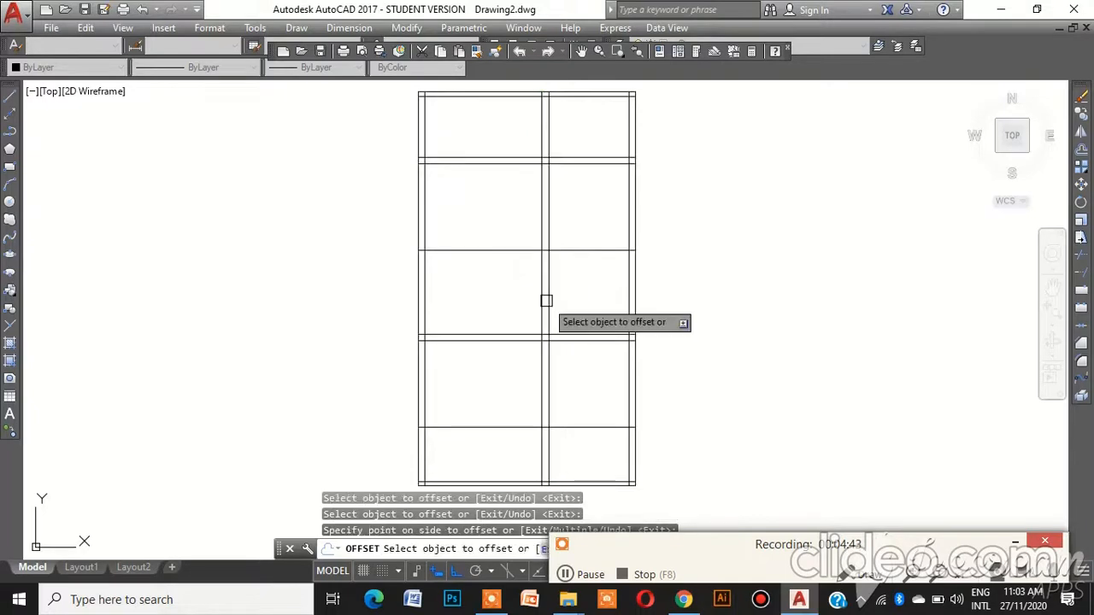
Using all lines as cutting edges, trim the lower-left room's horizontal line and the interior vertical wall pair from the three rows above the lower cross wall
left_click(564, 575)
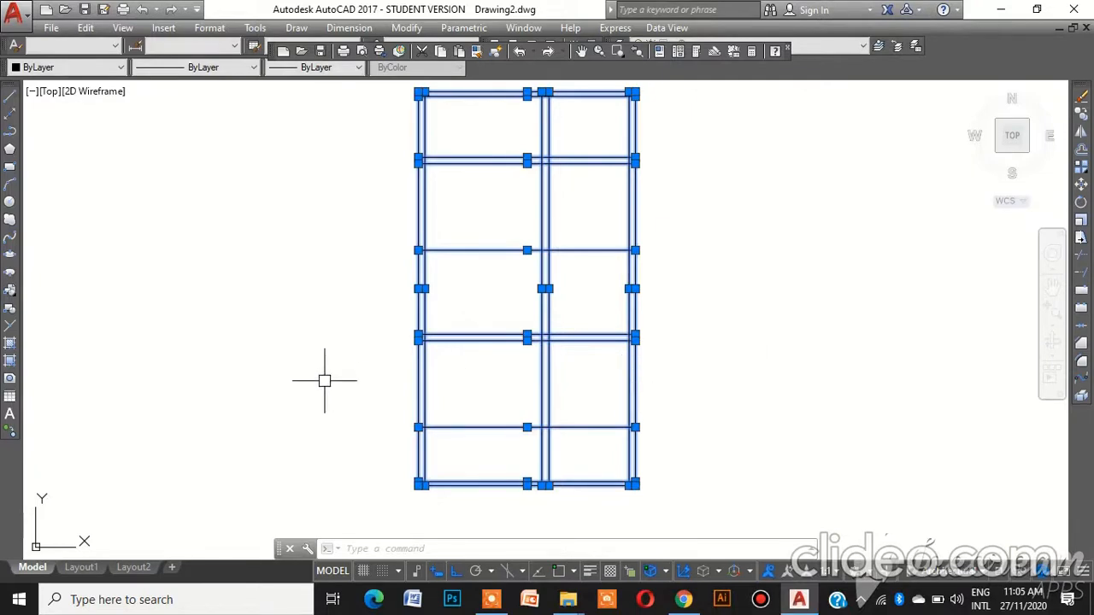
type("t")
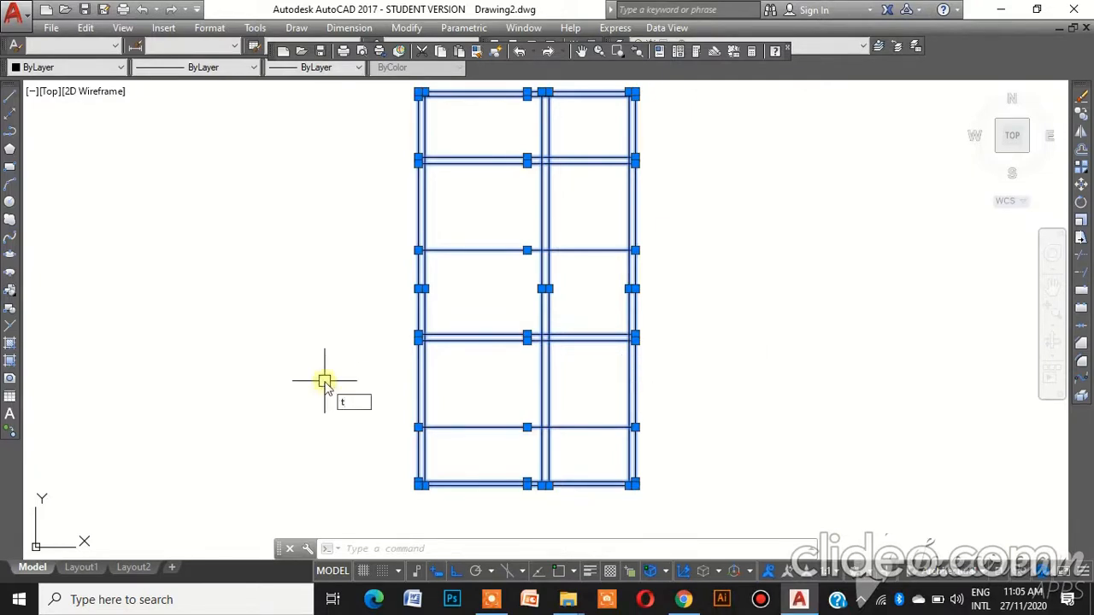
key("Return")
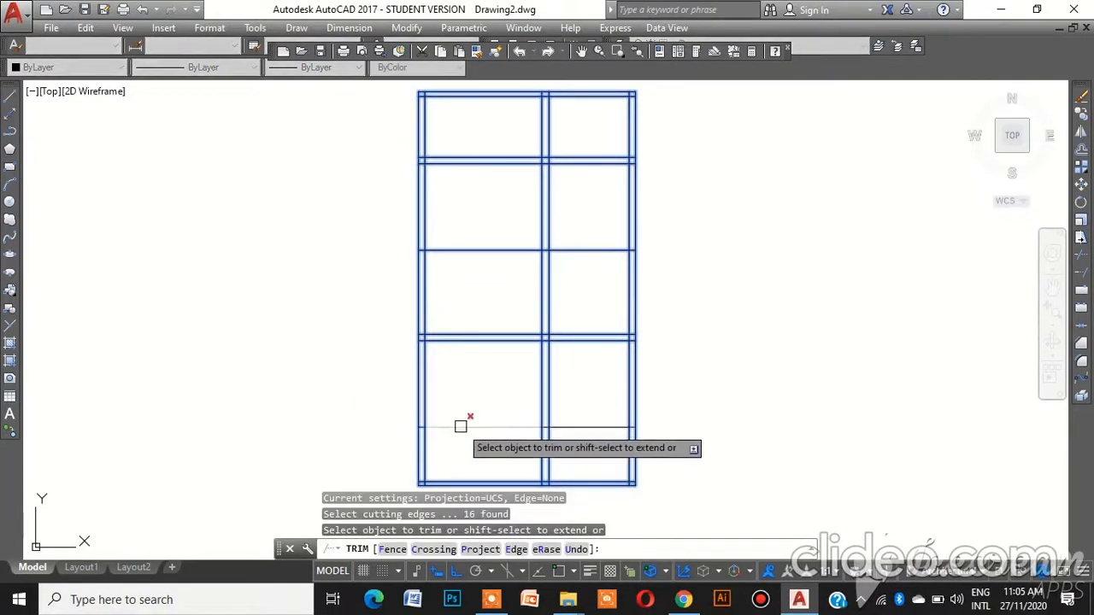
left_click(461, 427)
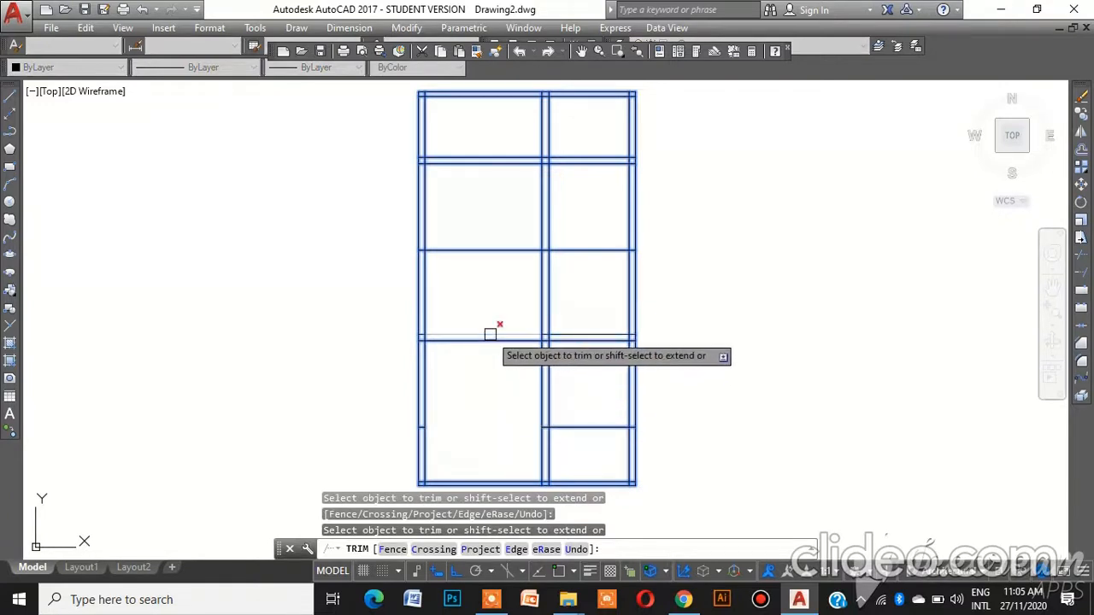
left_click(547, 303)
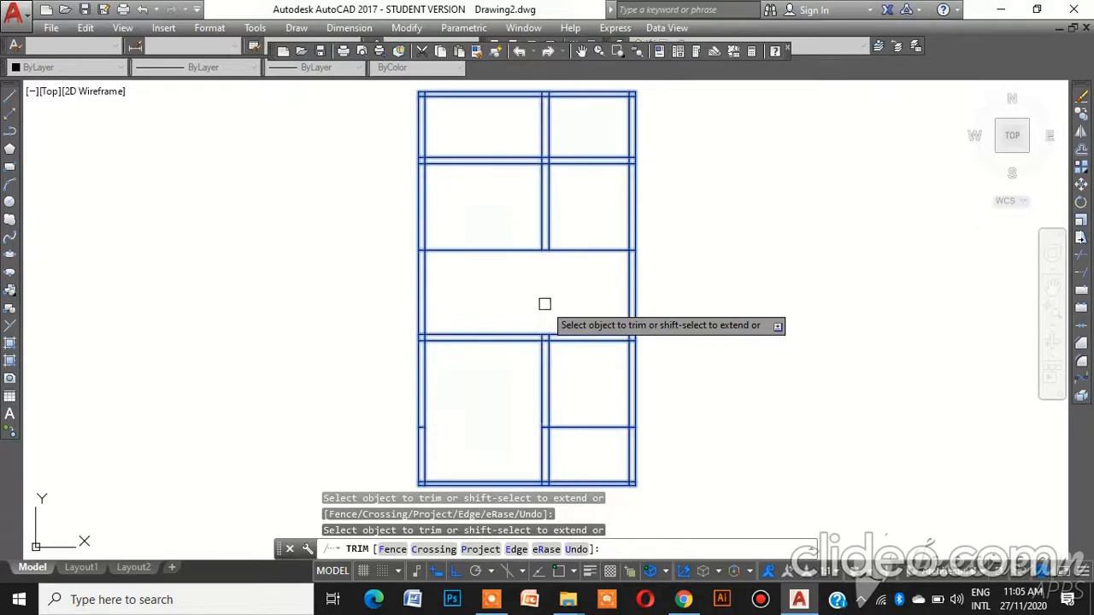
left_click(498, 602)
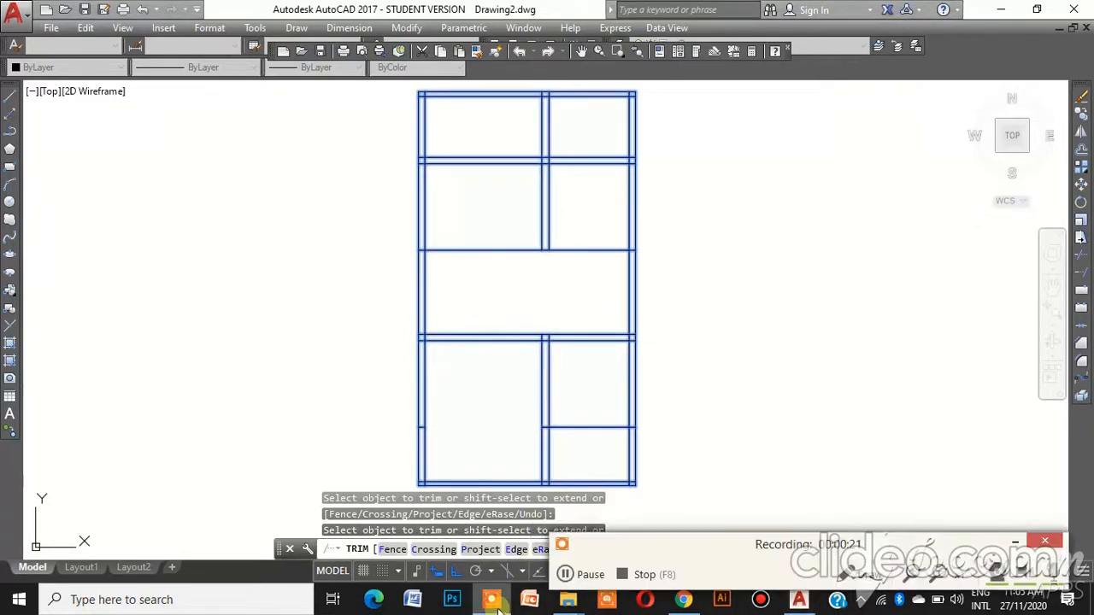
left_click(546, 218)
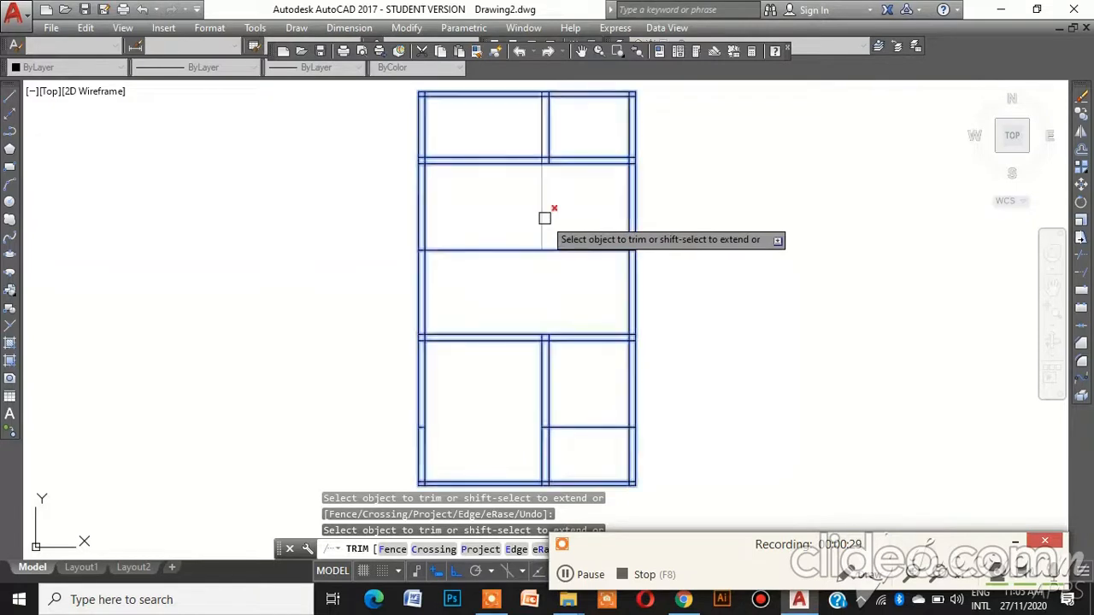
left_click(544, 219)
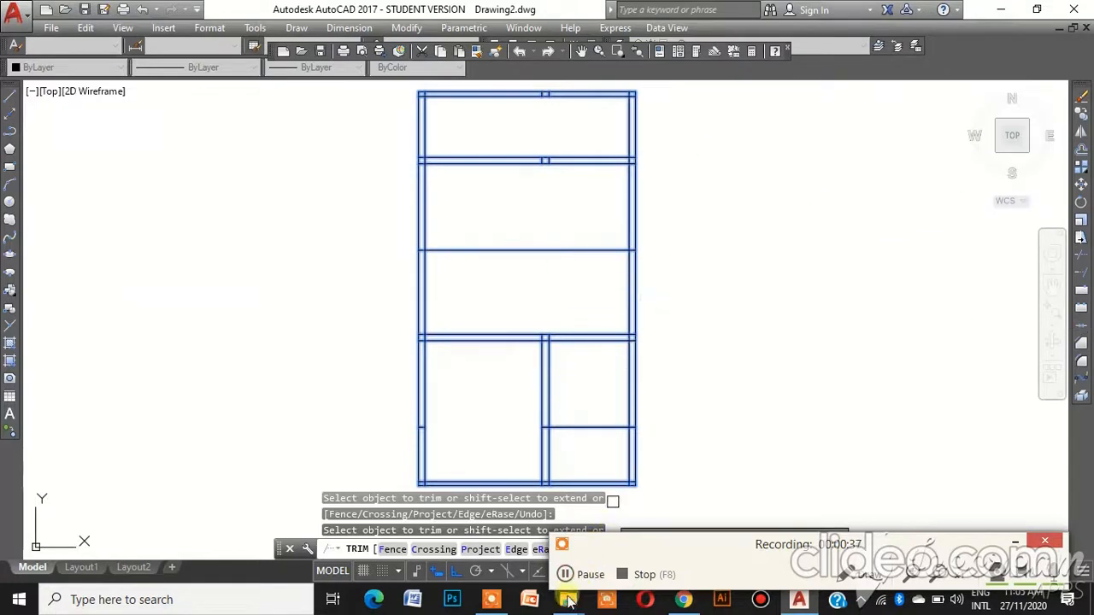
Trim the overlapping line pieces where the lower cross wall meets the right side wall and the interior vertical wall
scroll(547, 325, "up", 6)
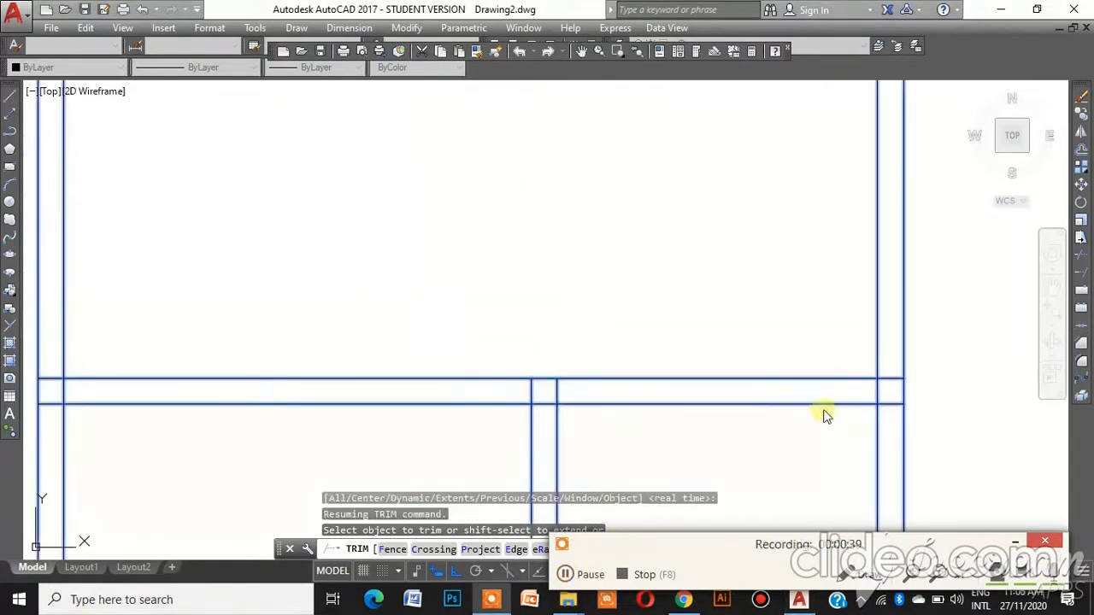
left_click(883, 393)
left_click(896, 376)
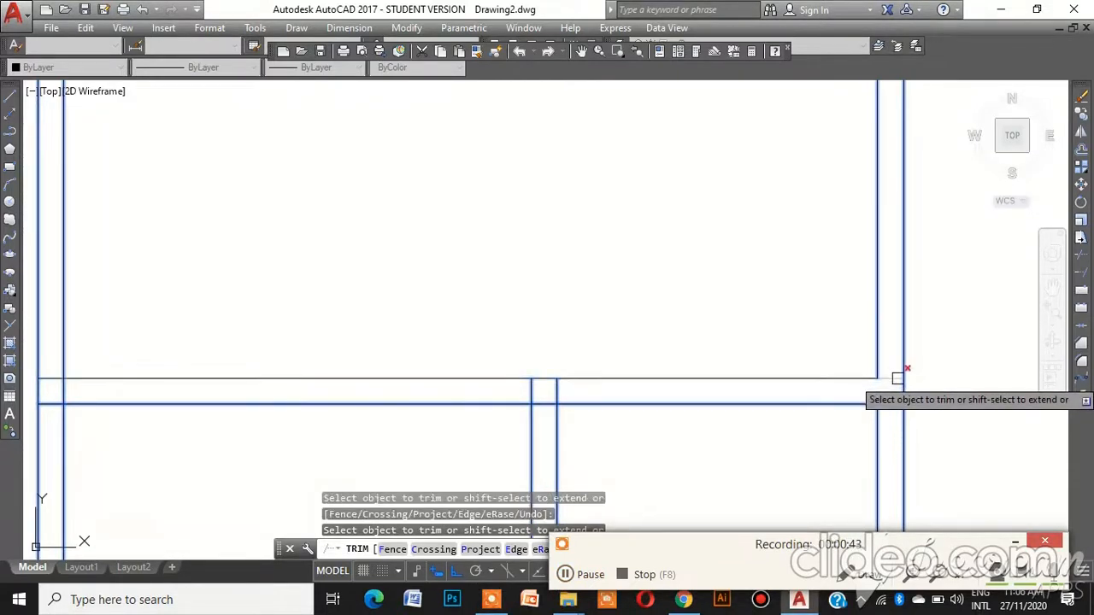
left_click(895, 405)
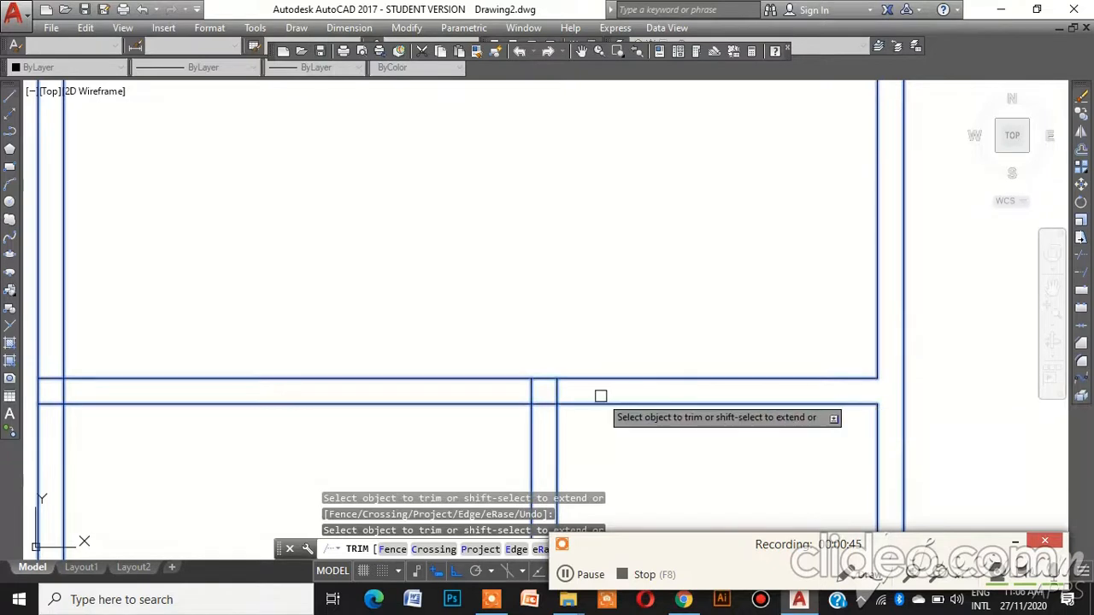
left_click(532, 393)
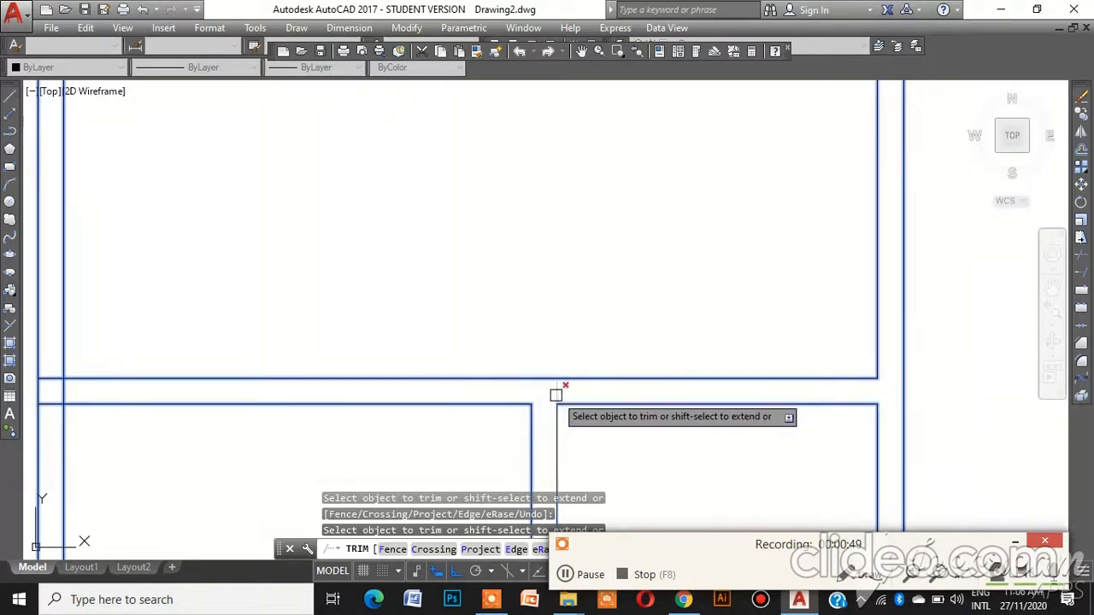
left_click(557, 395)
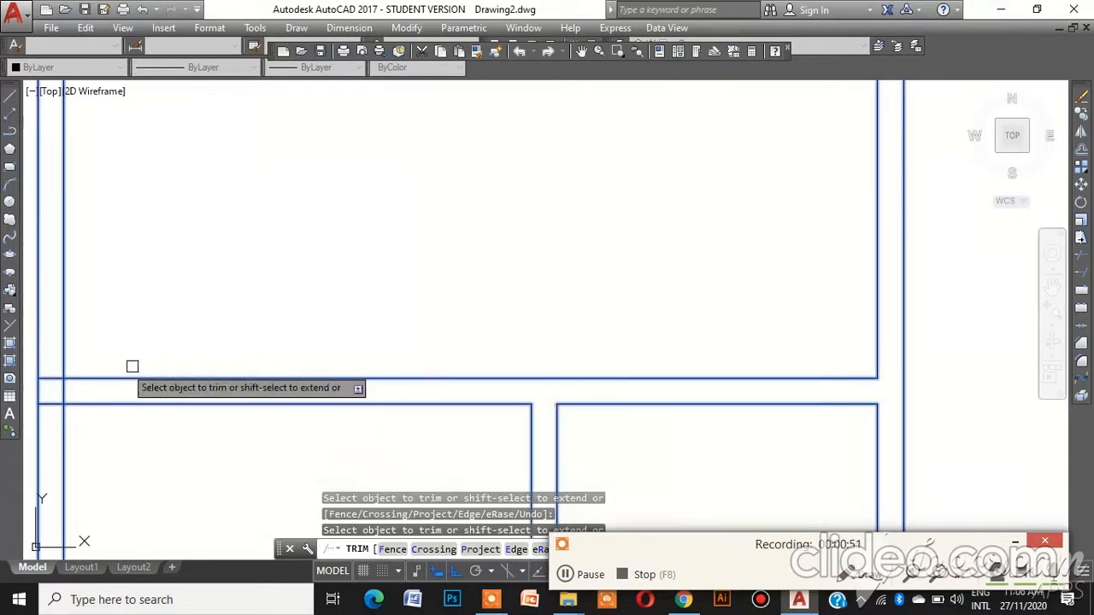
left_click(582, 577)
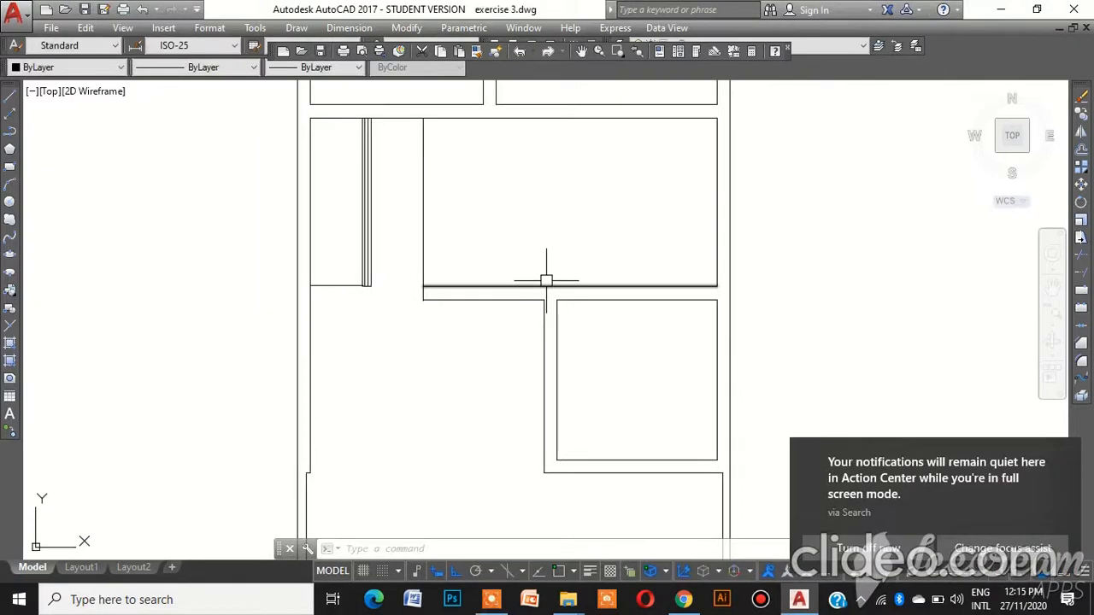
Offset the bottom line of the stair flight 8" upward to form the first tread
left_click(311, 211)
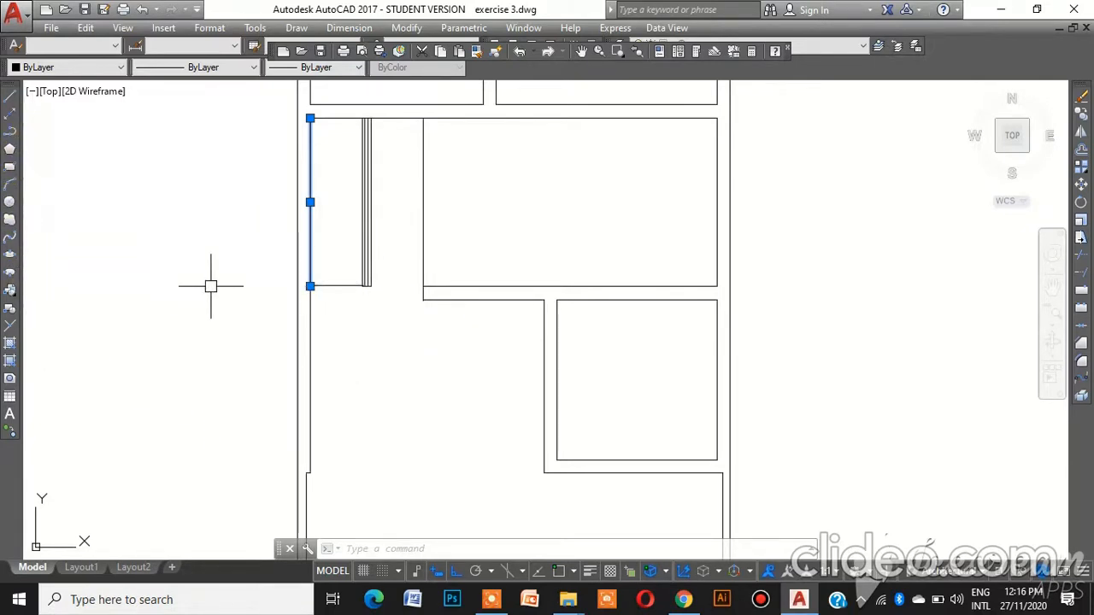
key("Escape")
left_click(336, 285)
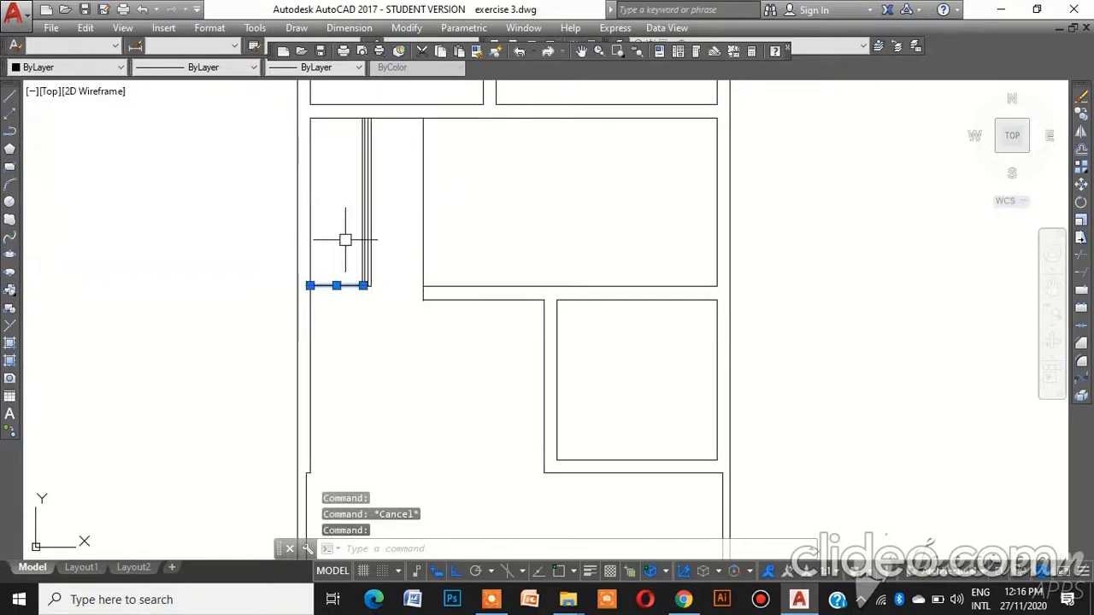
type("Off")
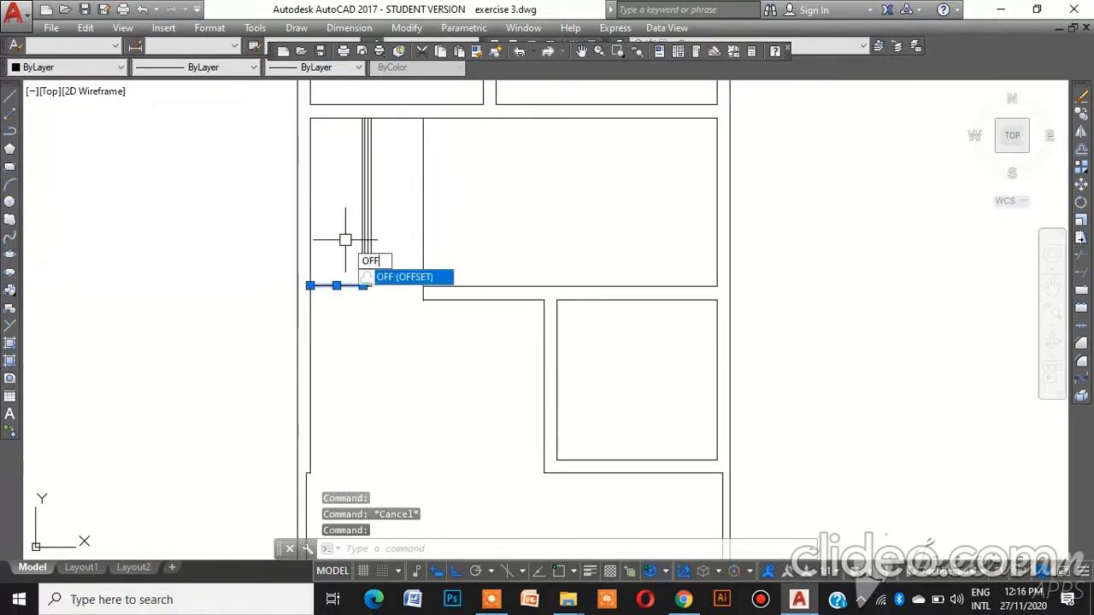
key("Return")
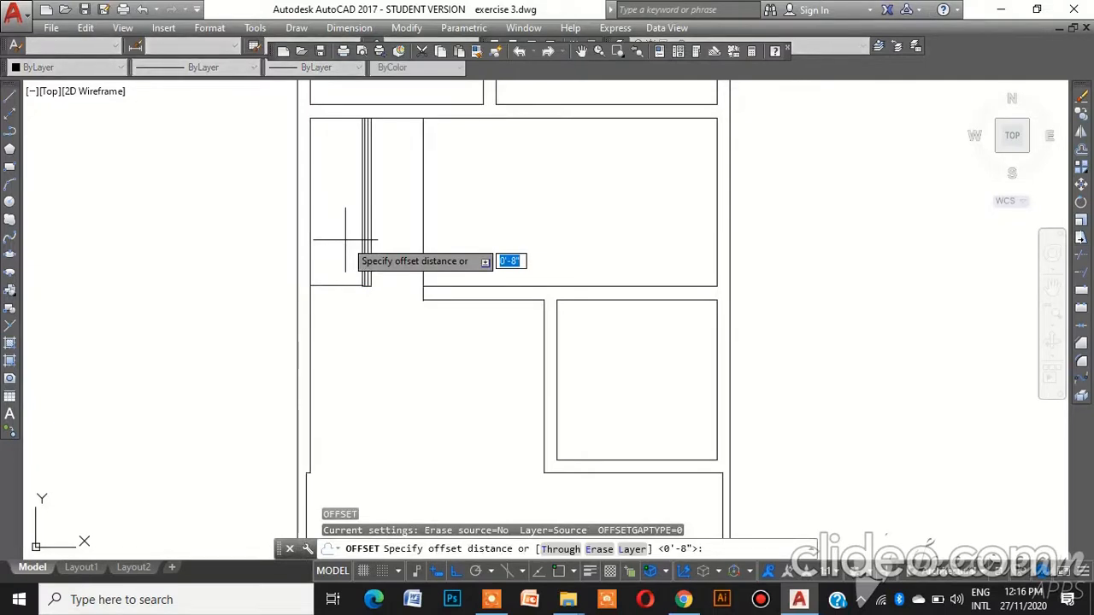
key("Return")
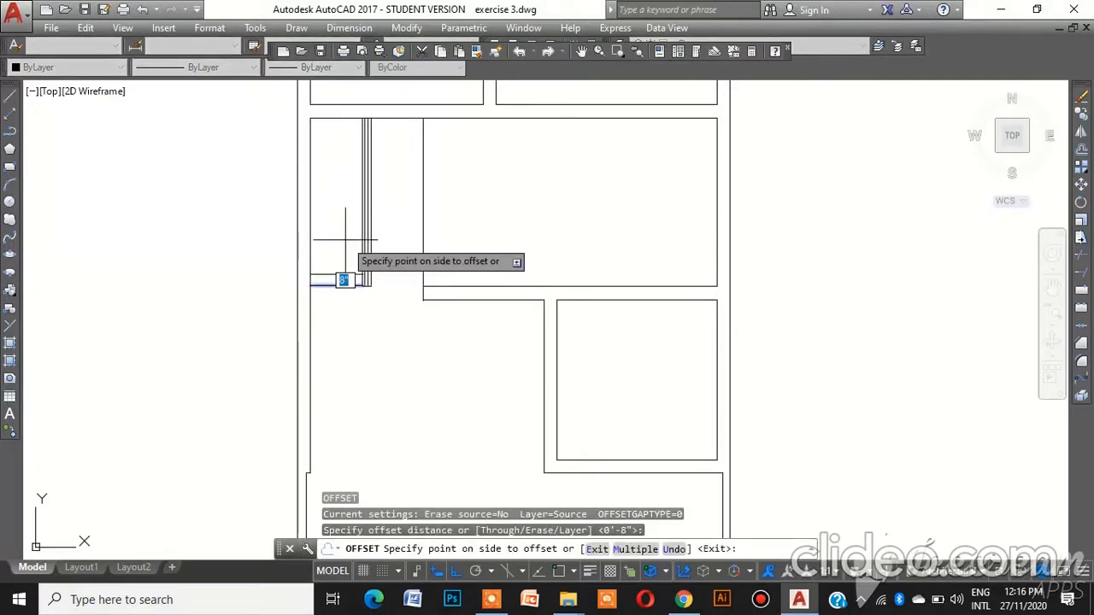
left_click(345, 241)
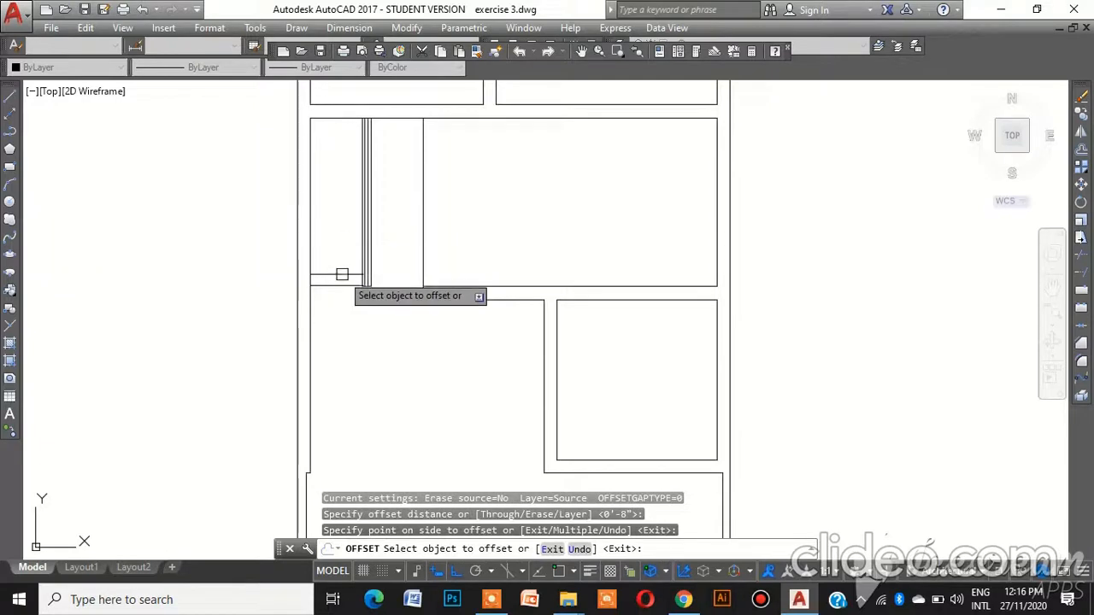
Try to offset the stair's first tread line upward, using a distance picked between two points
left_click(340, 275)
left_click(341, 263)
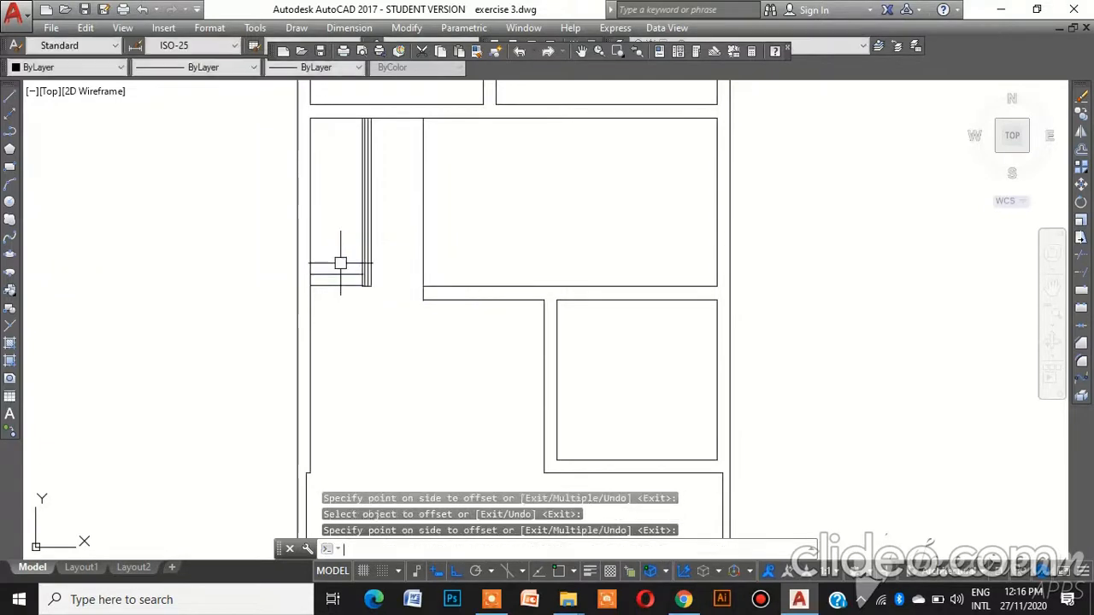
key("Return")
key("Return")
key("Return")
key("Return")
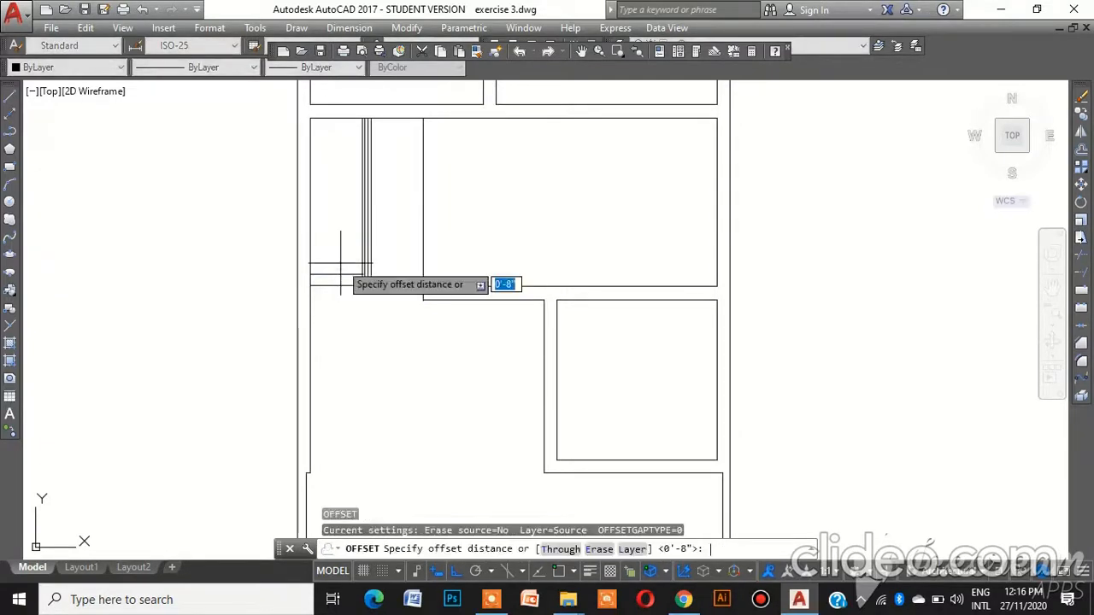
left_click(337, 259)
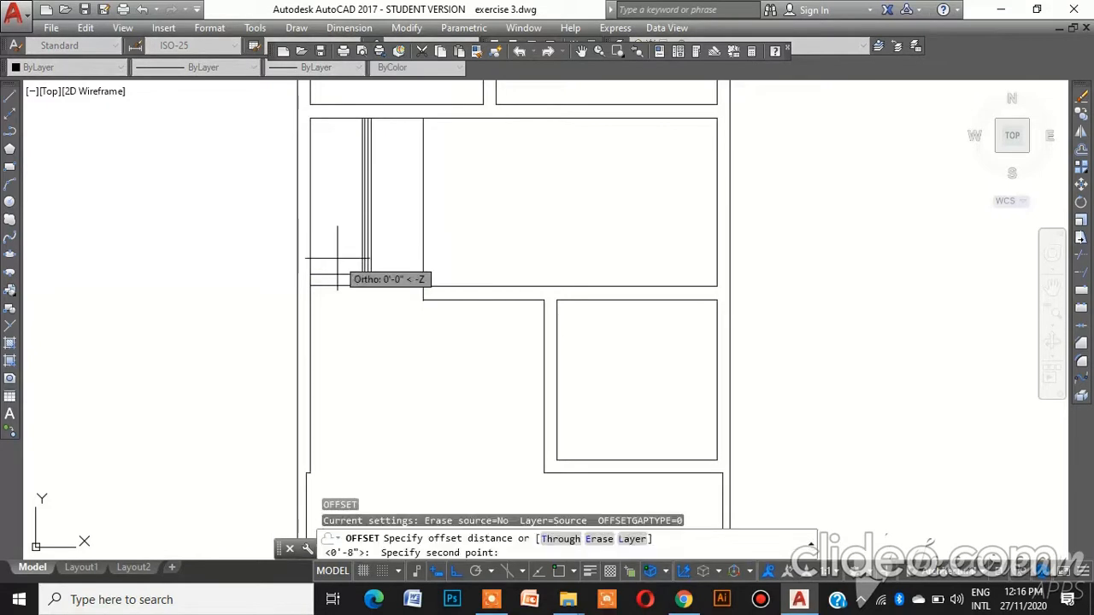
left_click(343, 239)
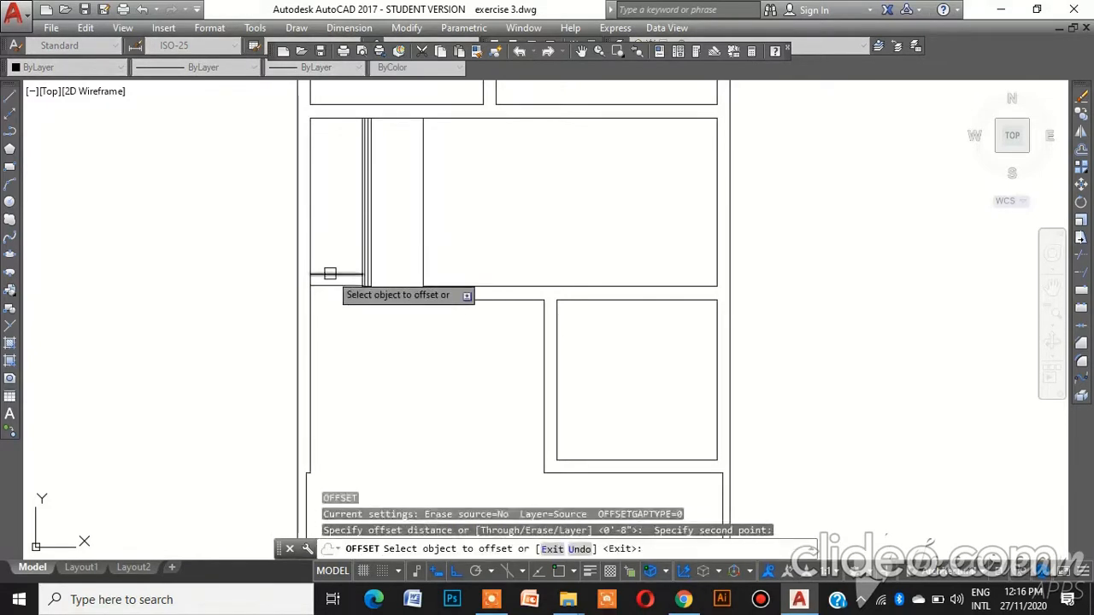
left_click(327, 274)
left_click(337, 246)
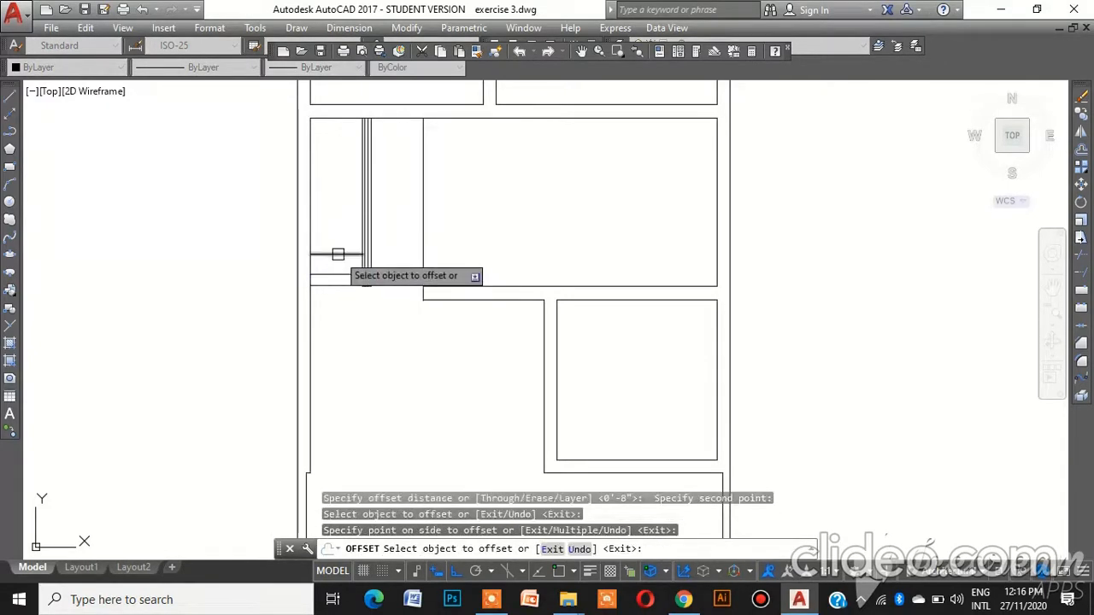
left_click(337, 254)
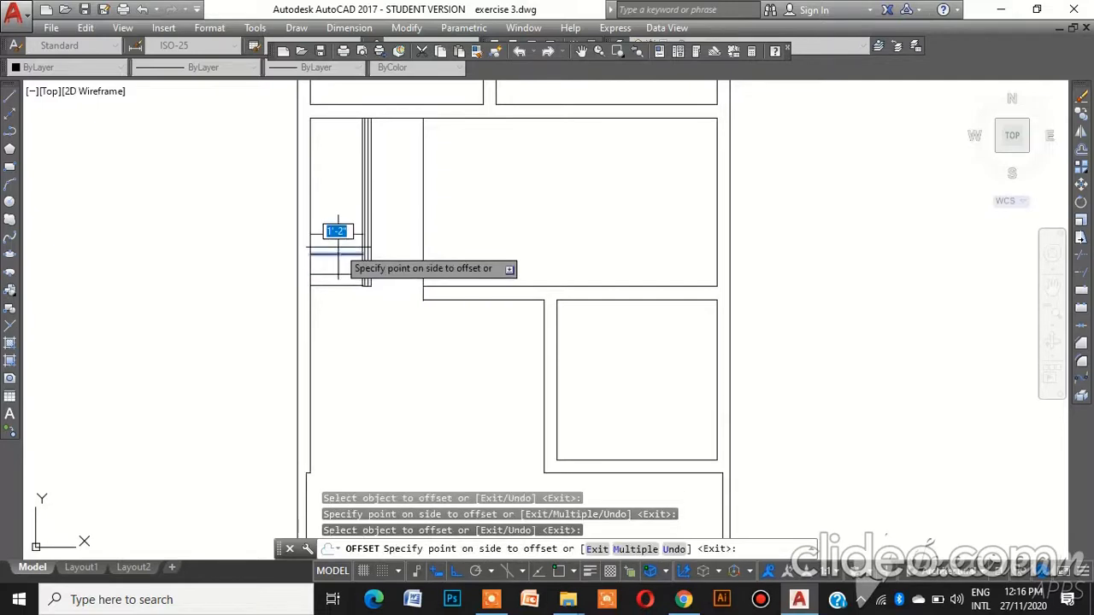
left_click(337, 247)
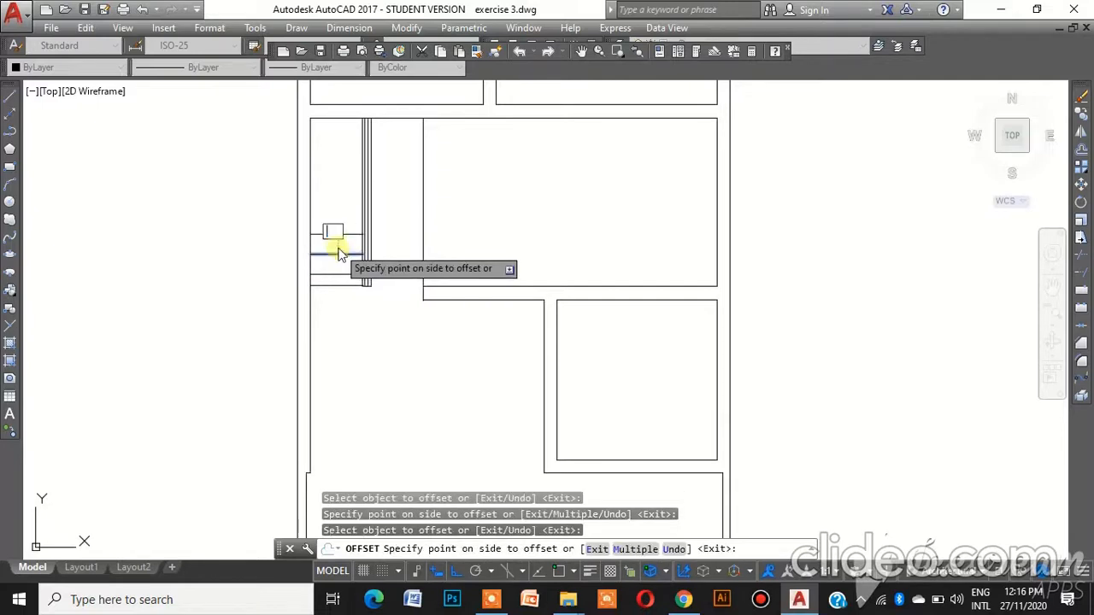
Undo the tread line made with the picked distance and offset the first tread line 8" upward
left_click(491, 600)
type("u")
key("Return")
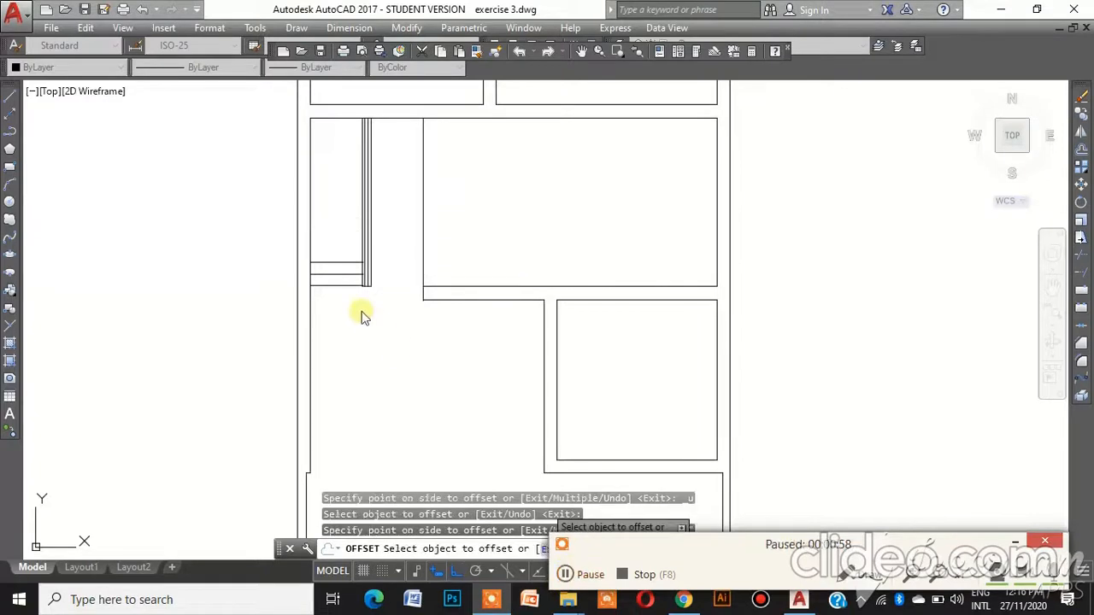
Offset the uppermost tread line of the left stair flight 8" upward, and repeat from the new line for another tread
left_click(347, 263)
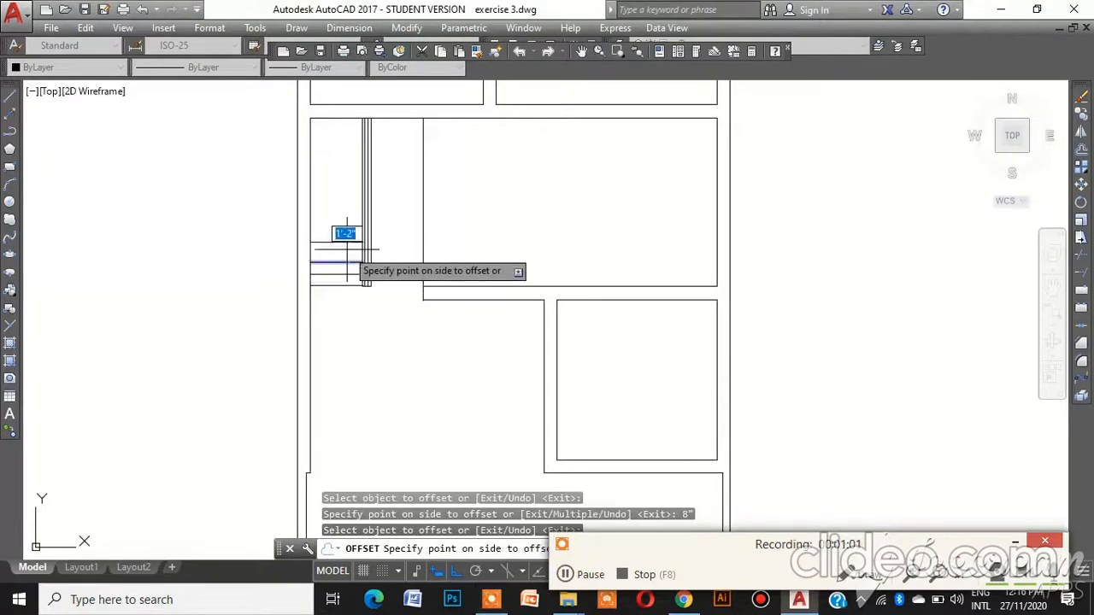
type("8")
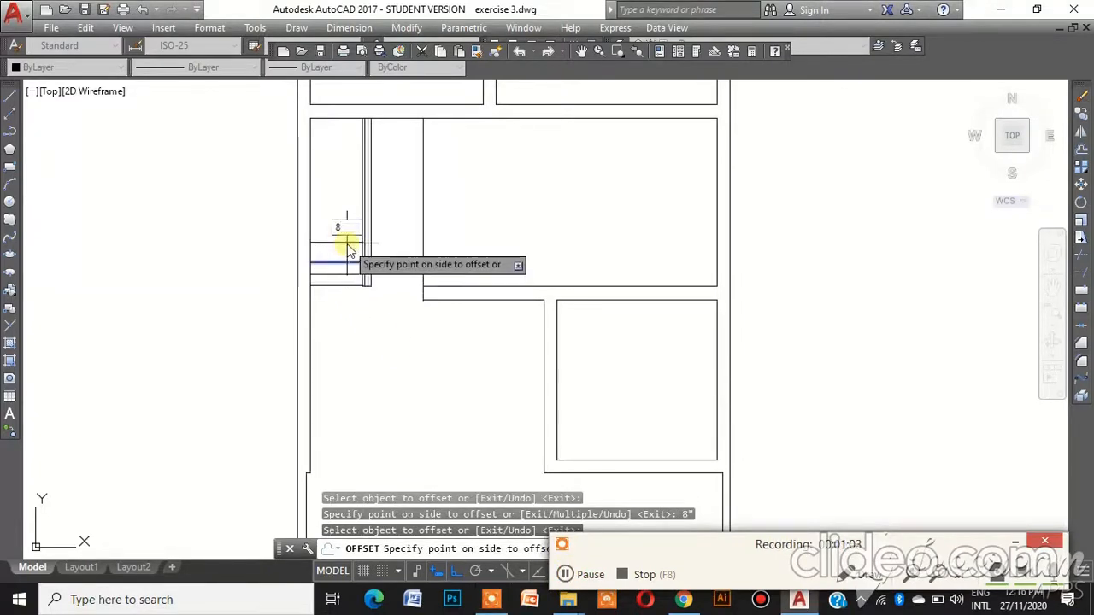
key("Return")
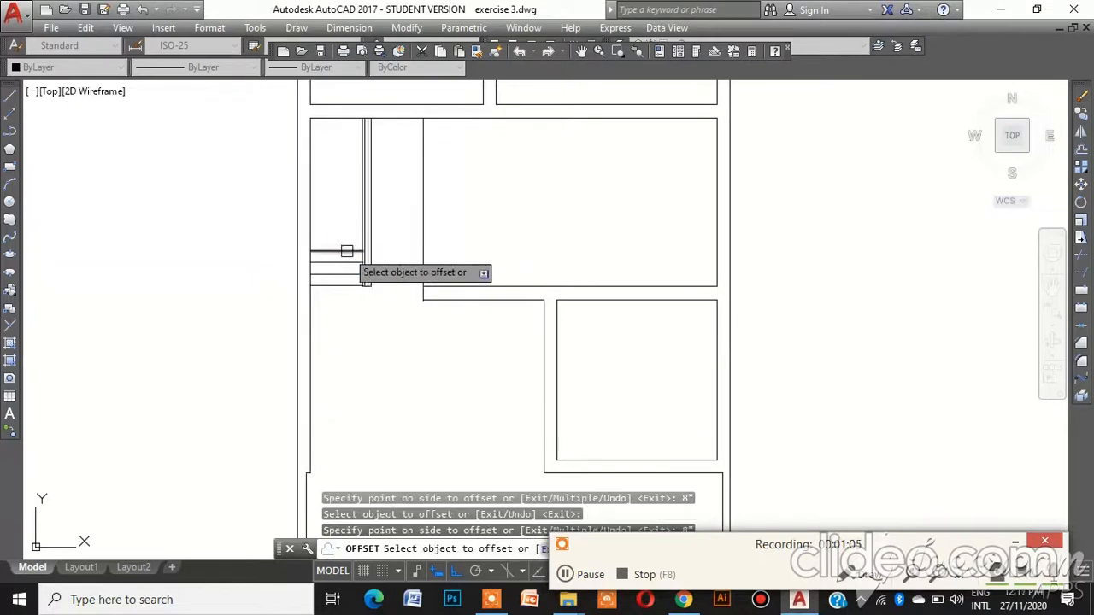
left_click(347, 253)
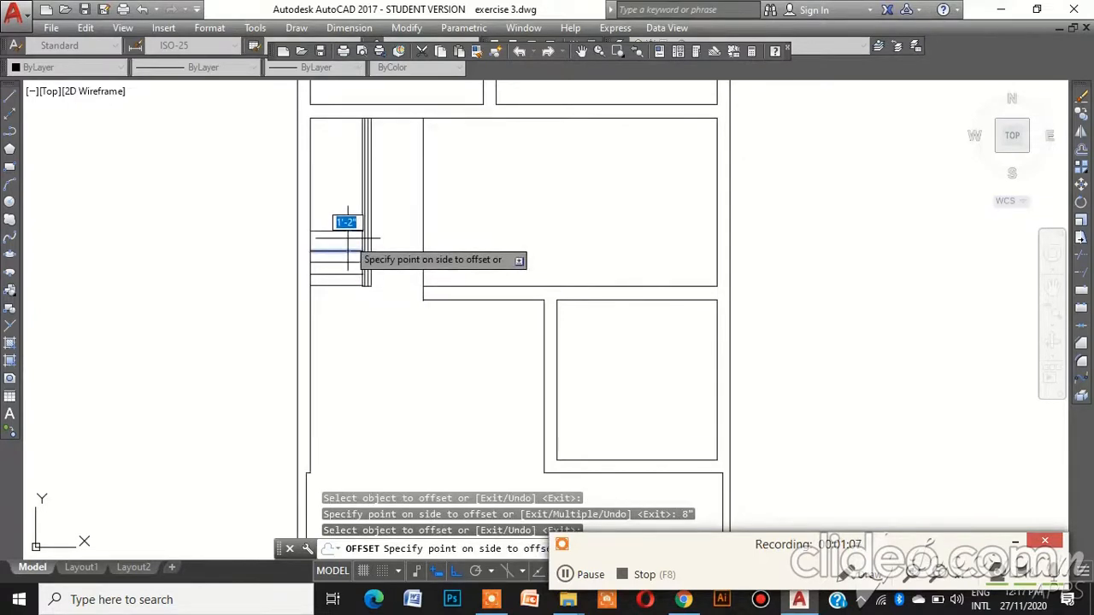
key("F8")
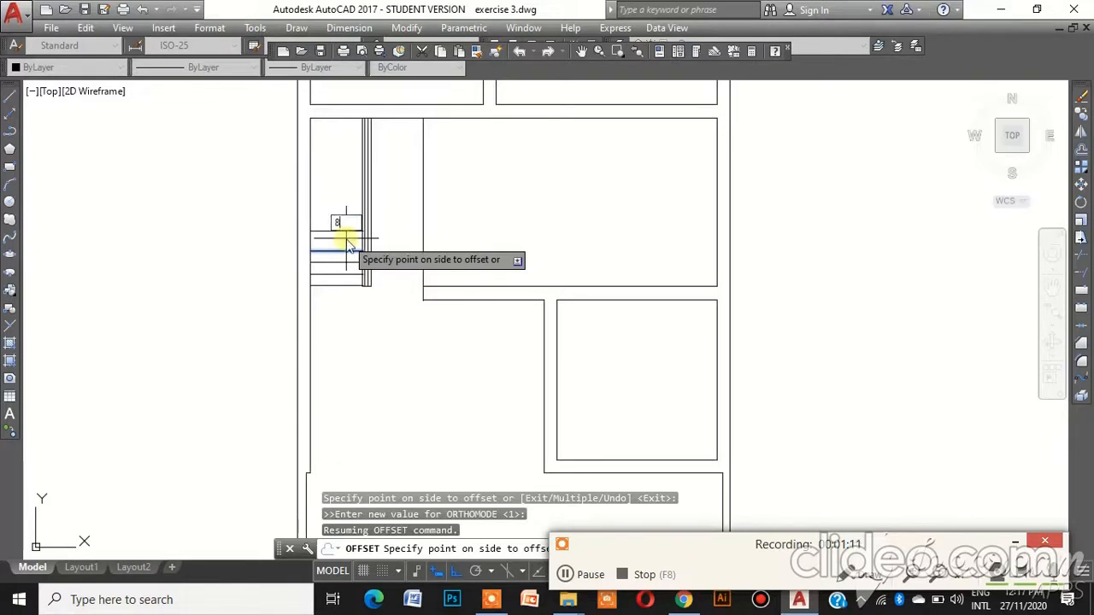
left_click(346, 241)
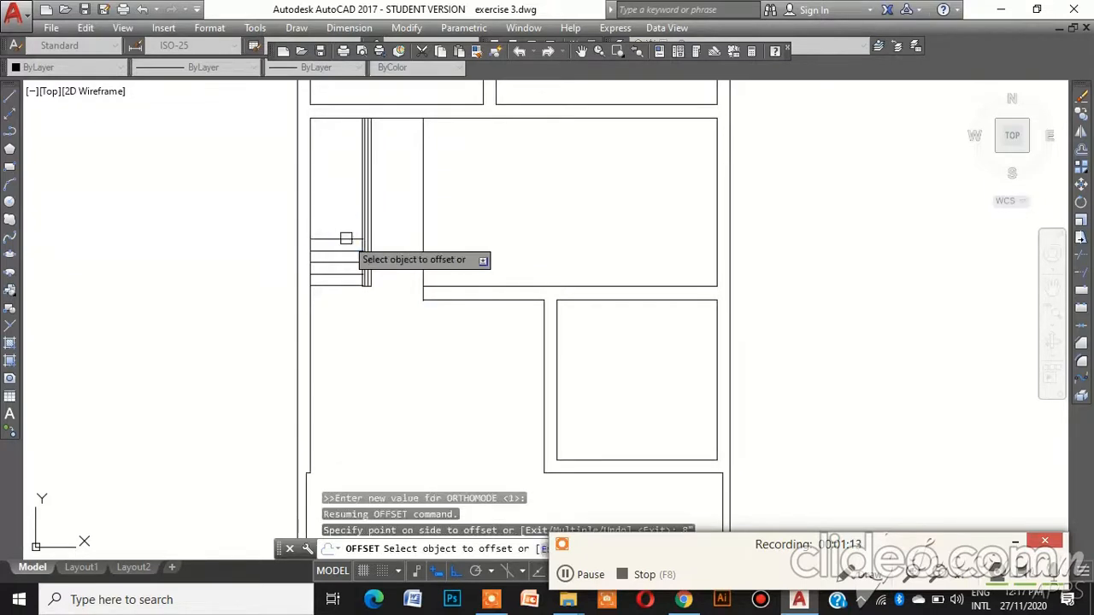
left_click(346, 239)
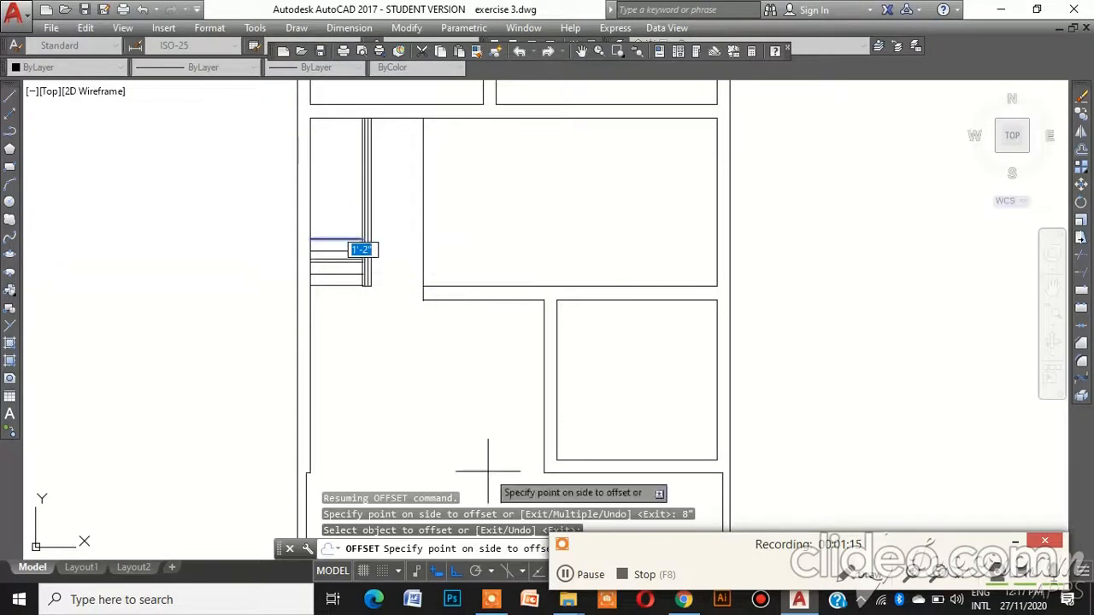
left_click(574, 573)
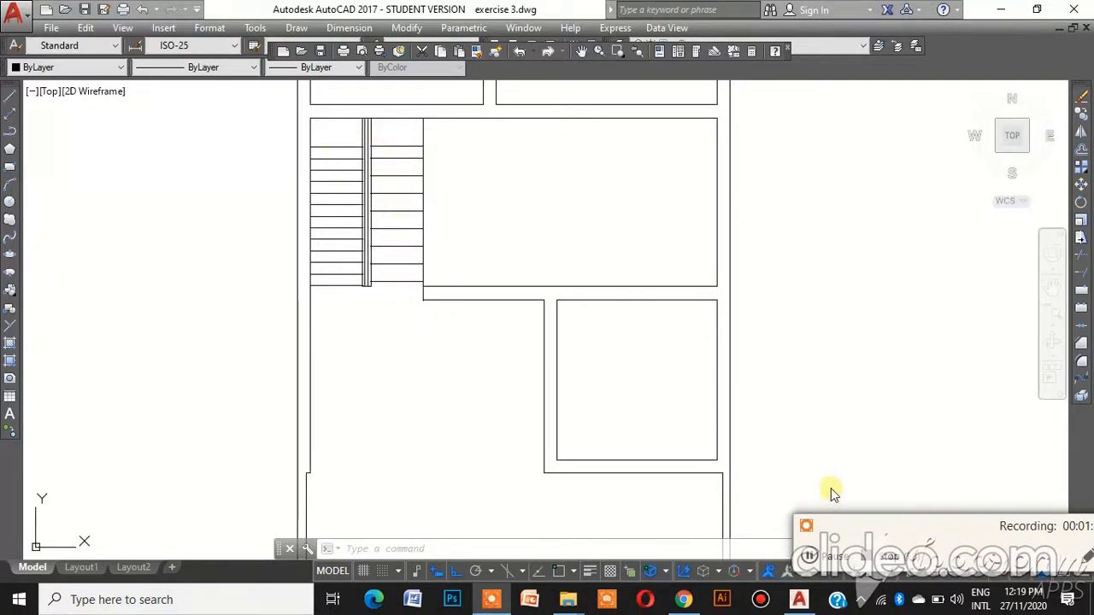
left_click(1057, 332)
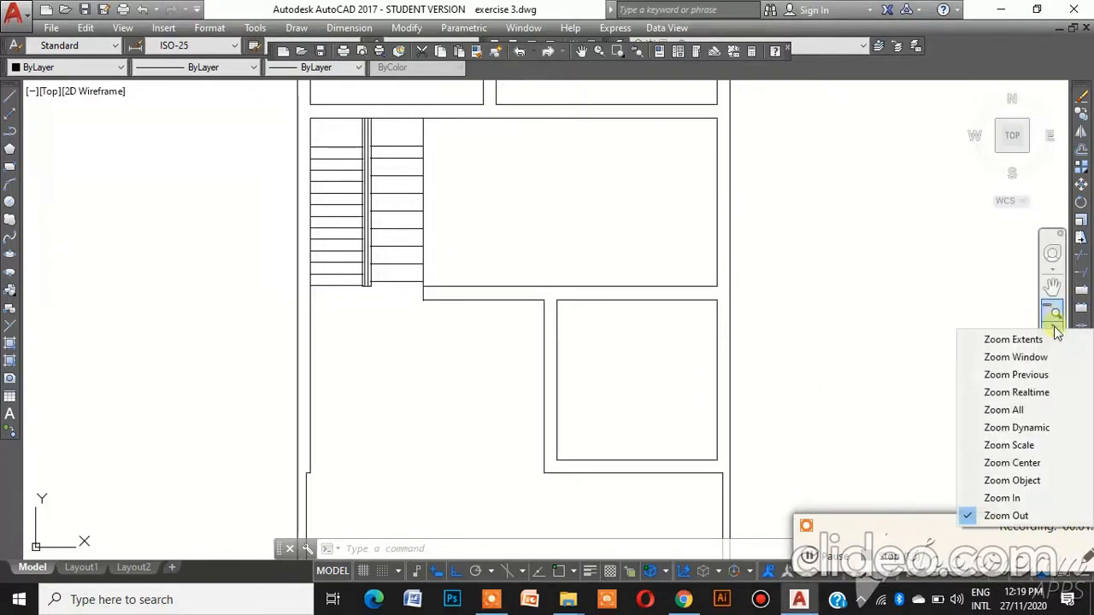
left_click(1021, 500)
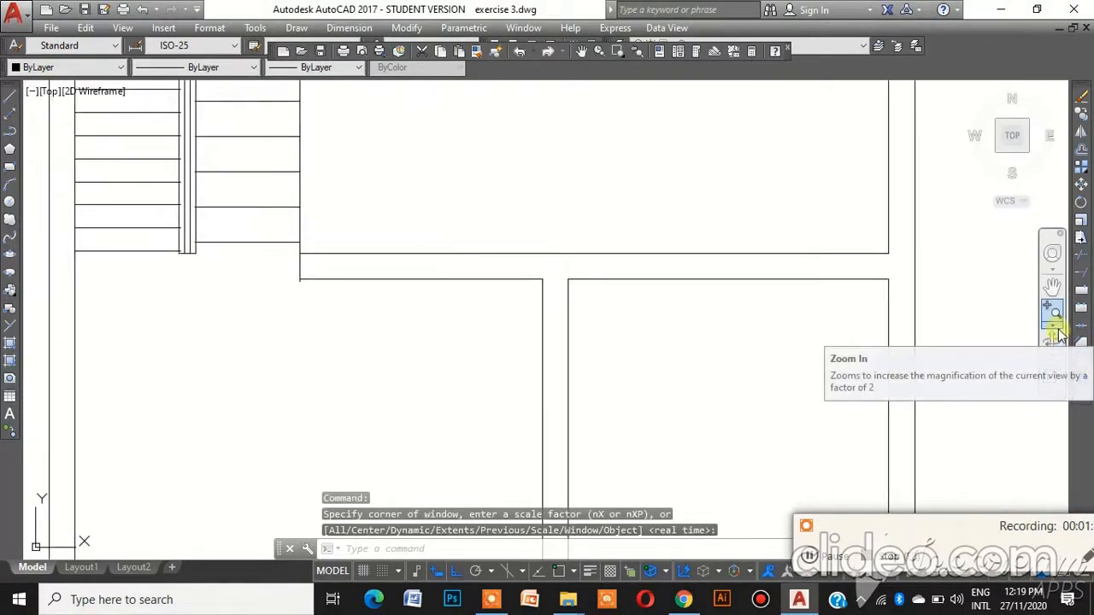
left_click(1053, 351)
left_click(1022, 515)
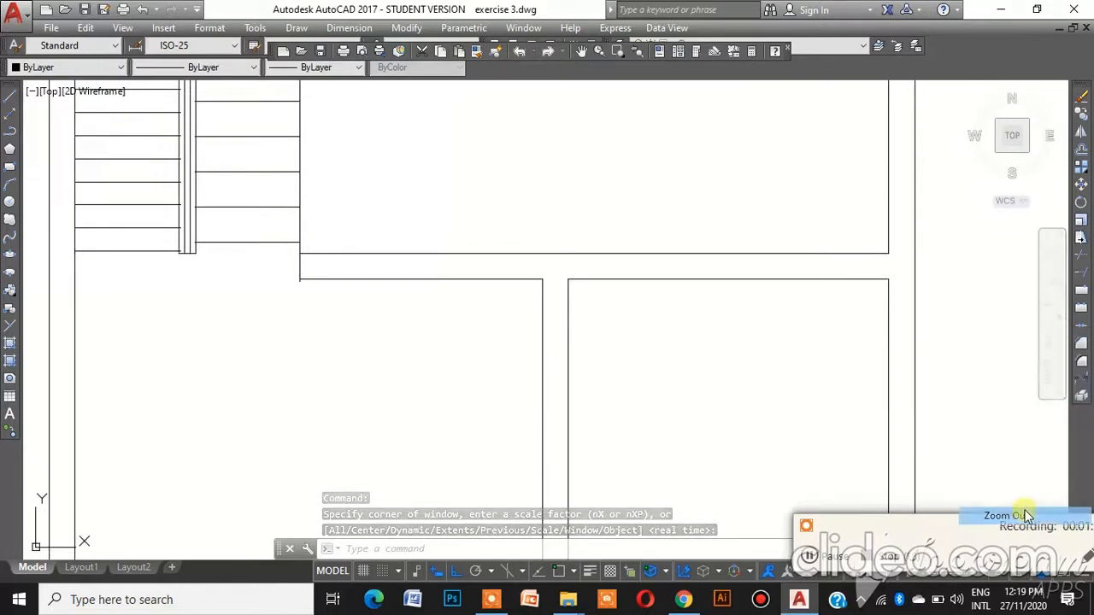
left_click(1053, 342)
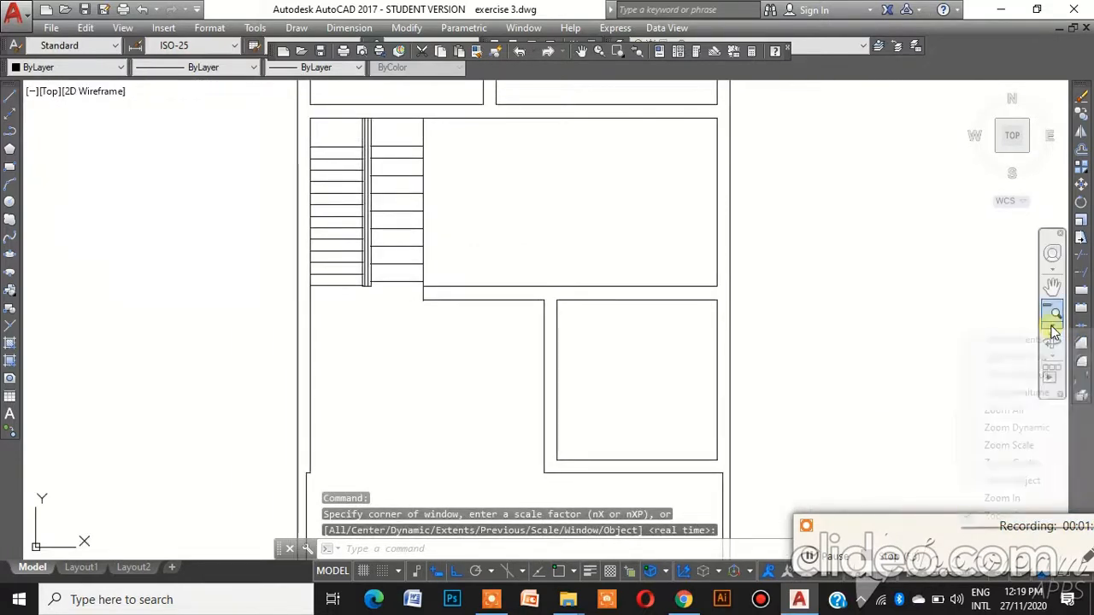
left_click(1022, 499)
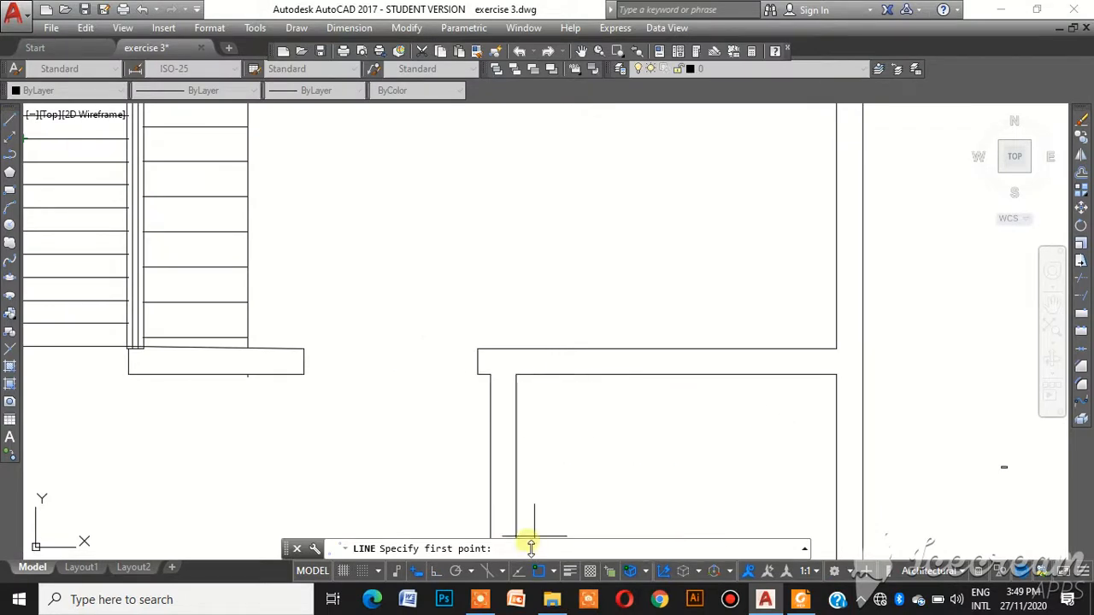
Turn on ortho and draw a 9" vertical line across the cross wall from the lower right room's upper-left inner corner
left_click(517, 374)
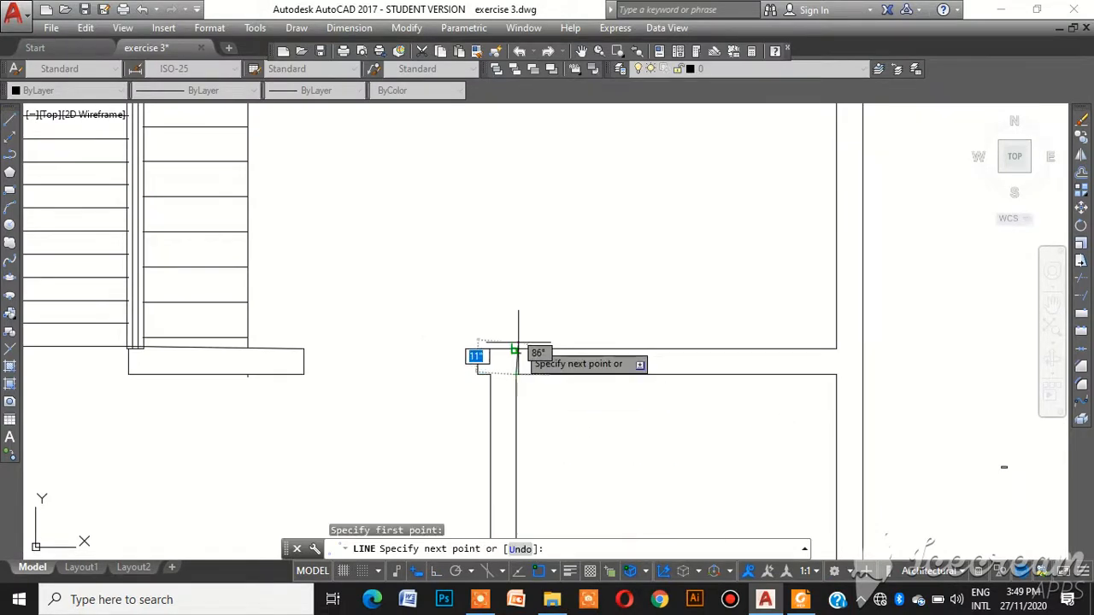
left_click(432, 573)
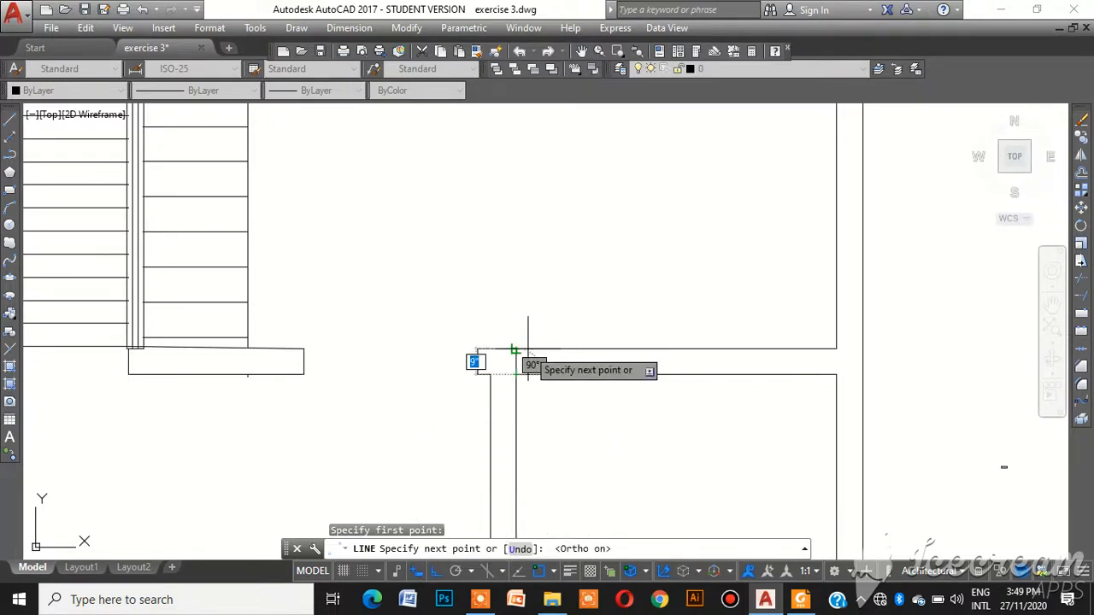
left_click(516, 350)
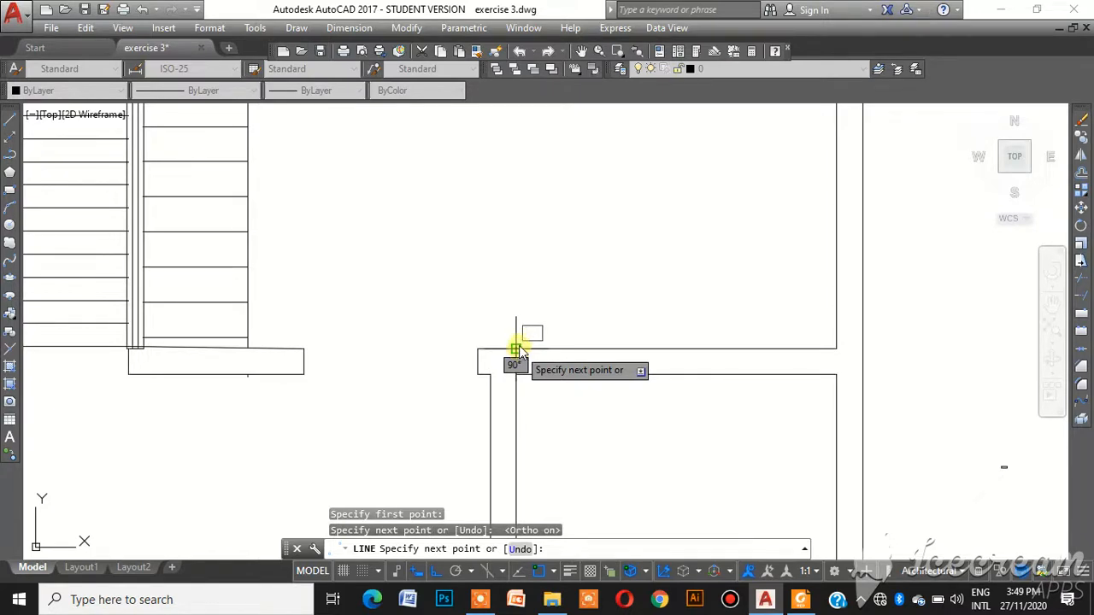
left_click(517, 350)
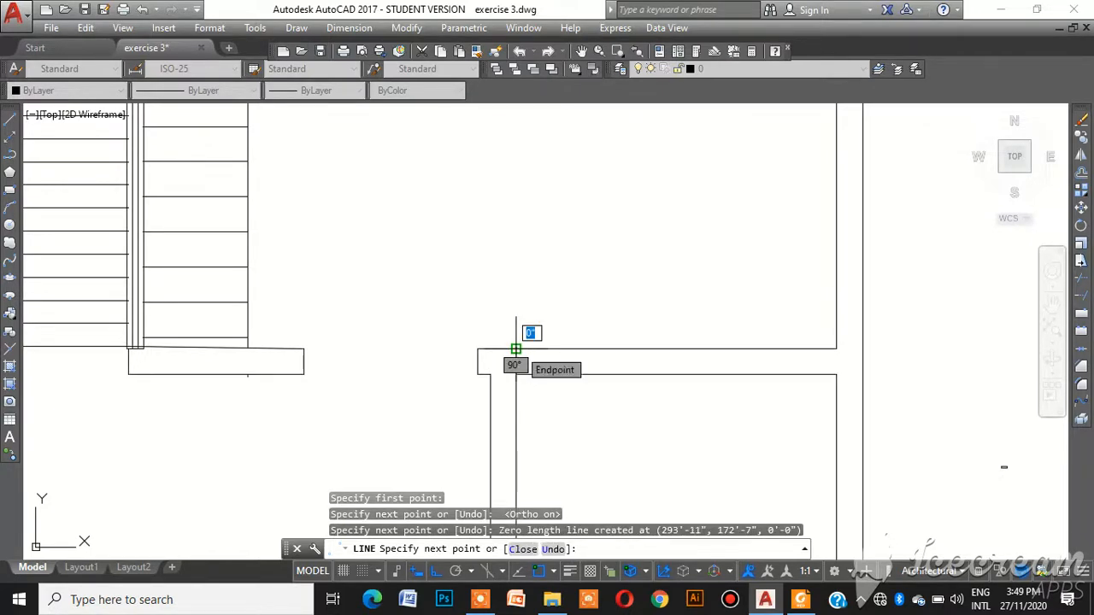
key("Return")
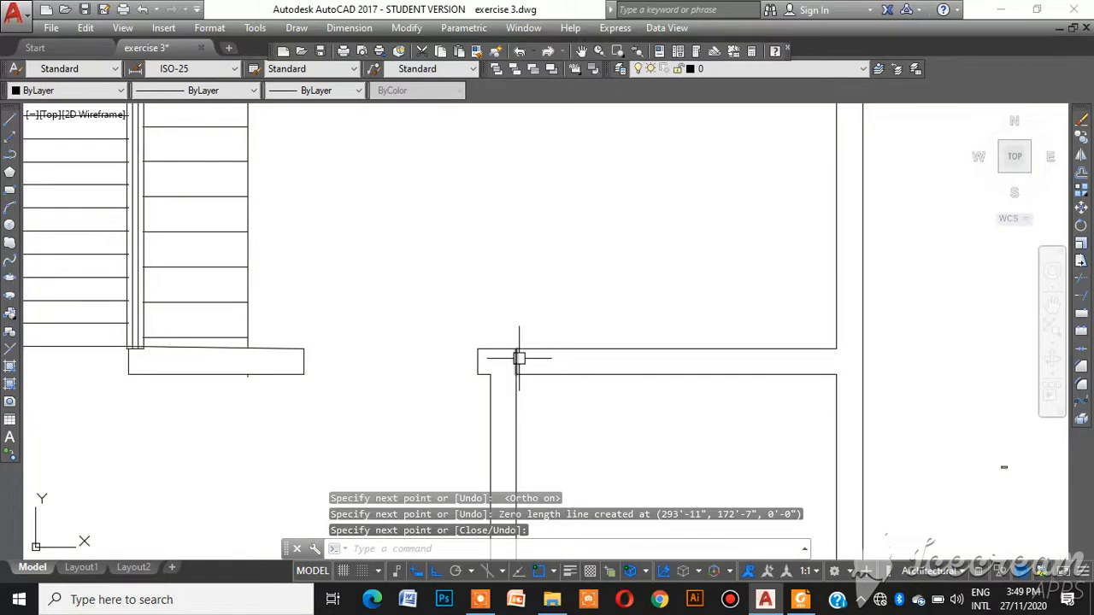
Offset the short line across the wall 4.5" to the right and erase the original line
left_click(516, 361)
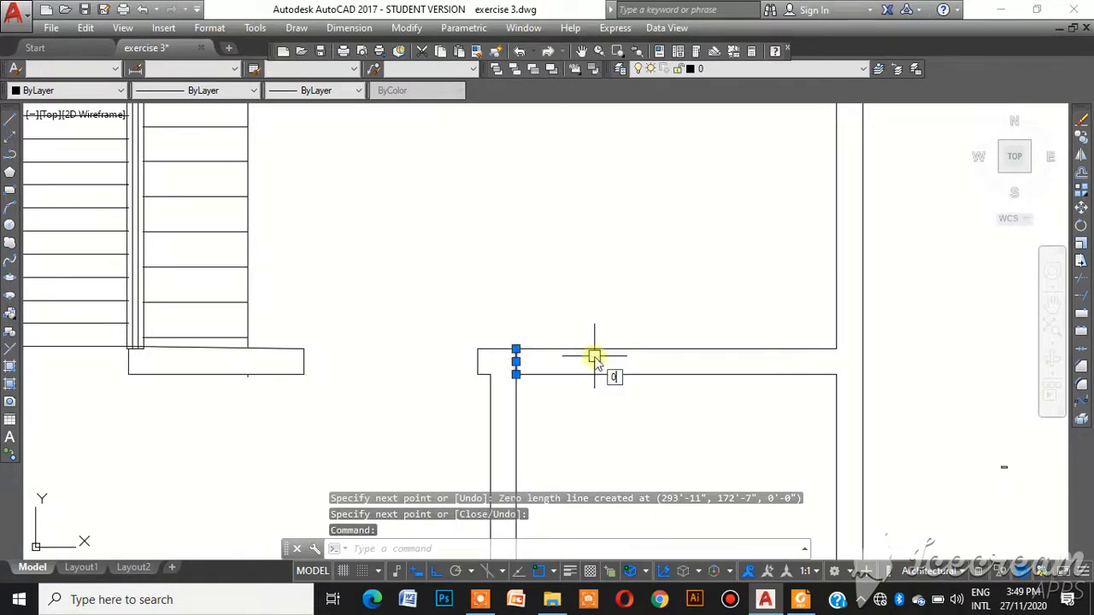
type("off")
key("Return")
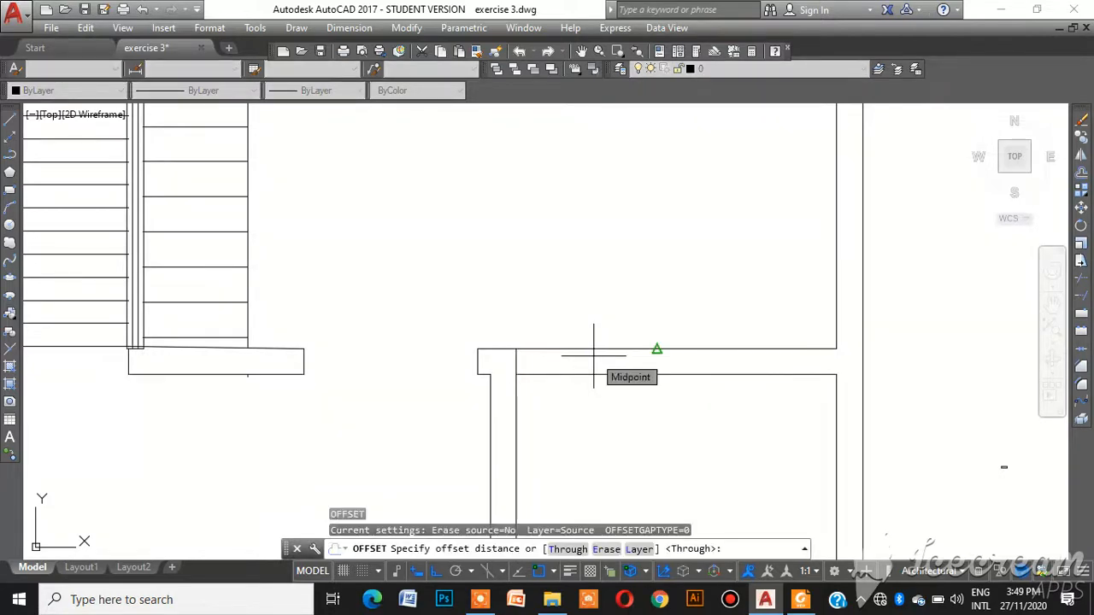
left_click(517, 362)
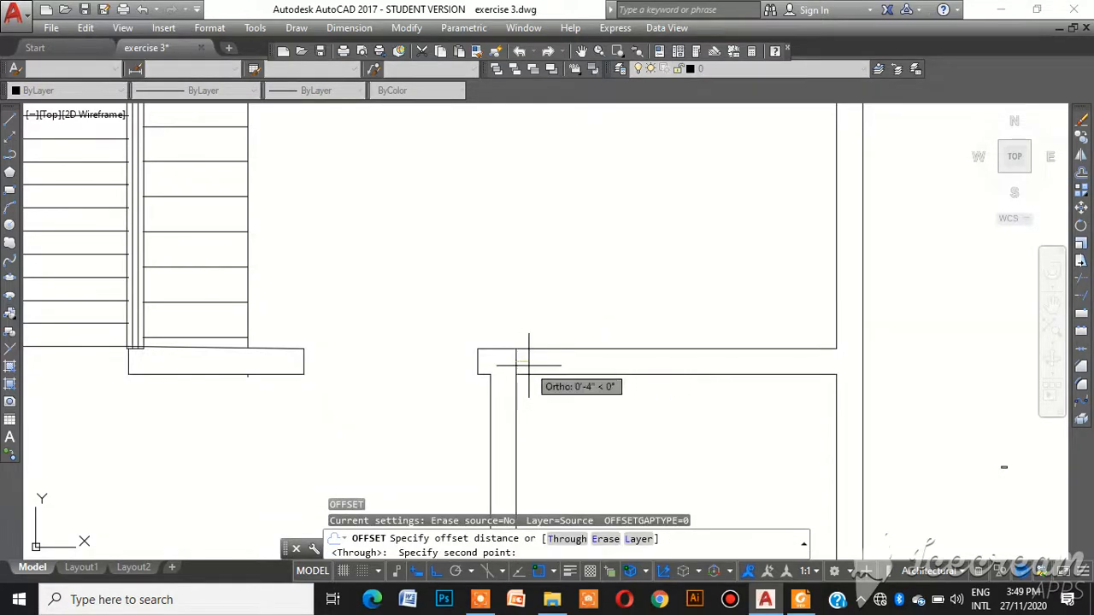
type("4.5\"")
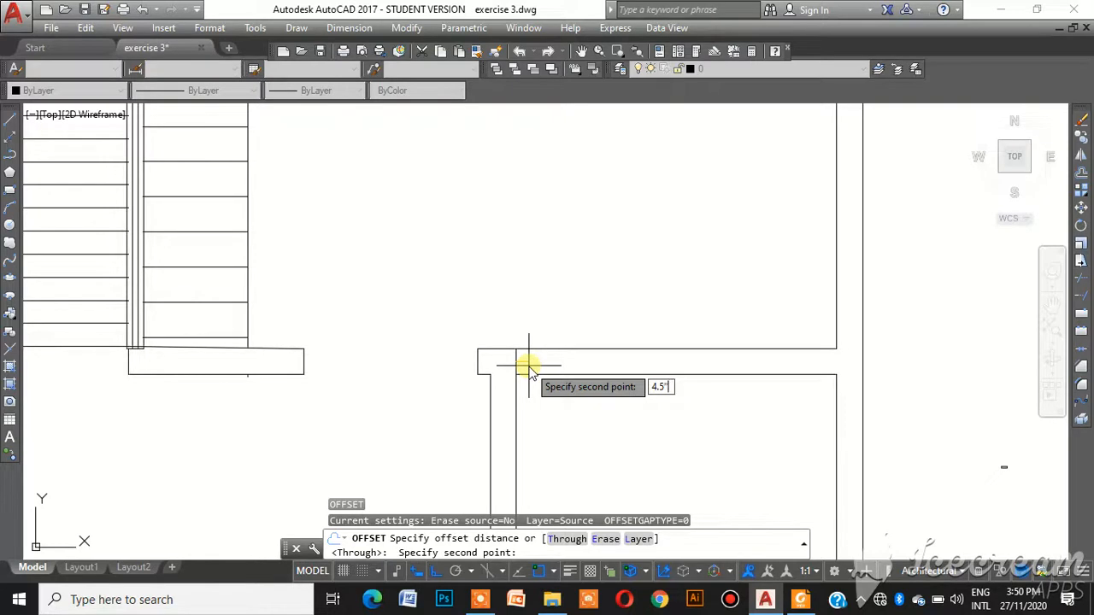
key("Return")
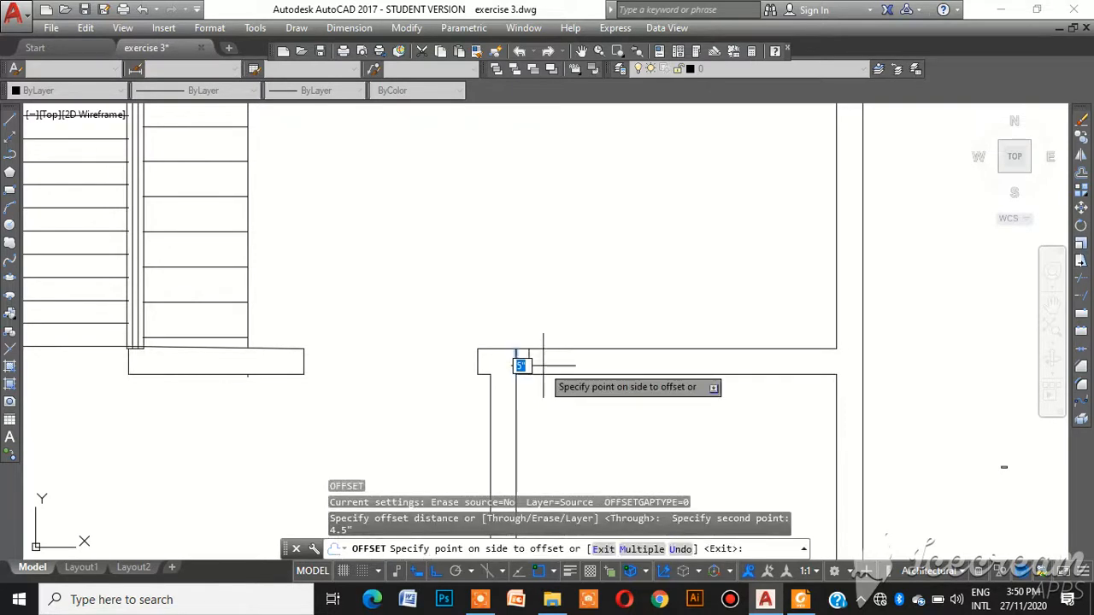
left_click(527, 365)
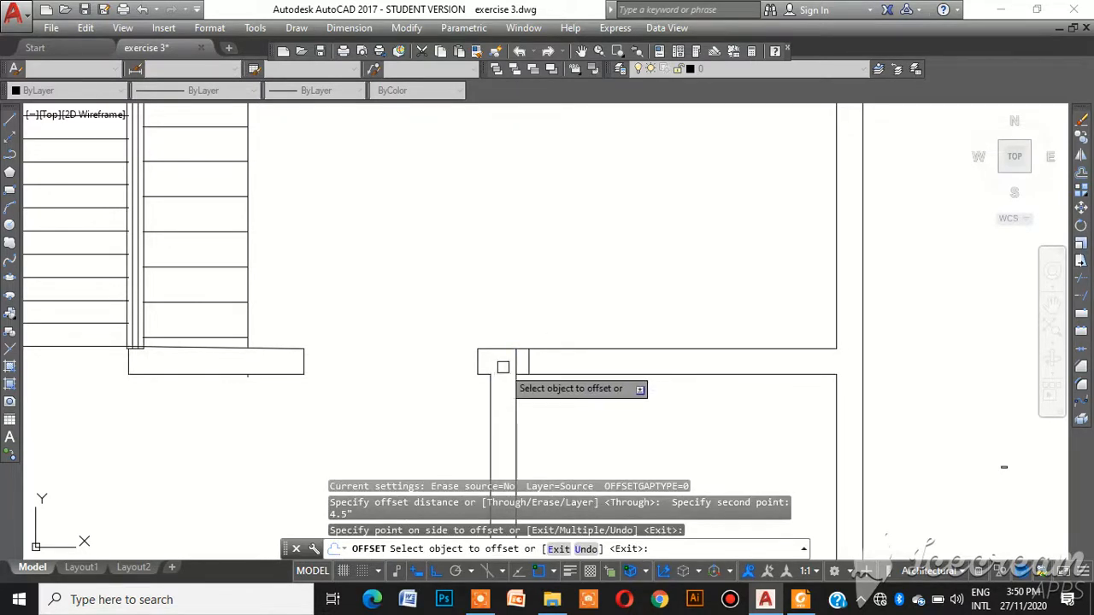
left_click(515, 365)
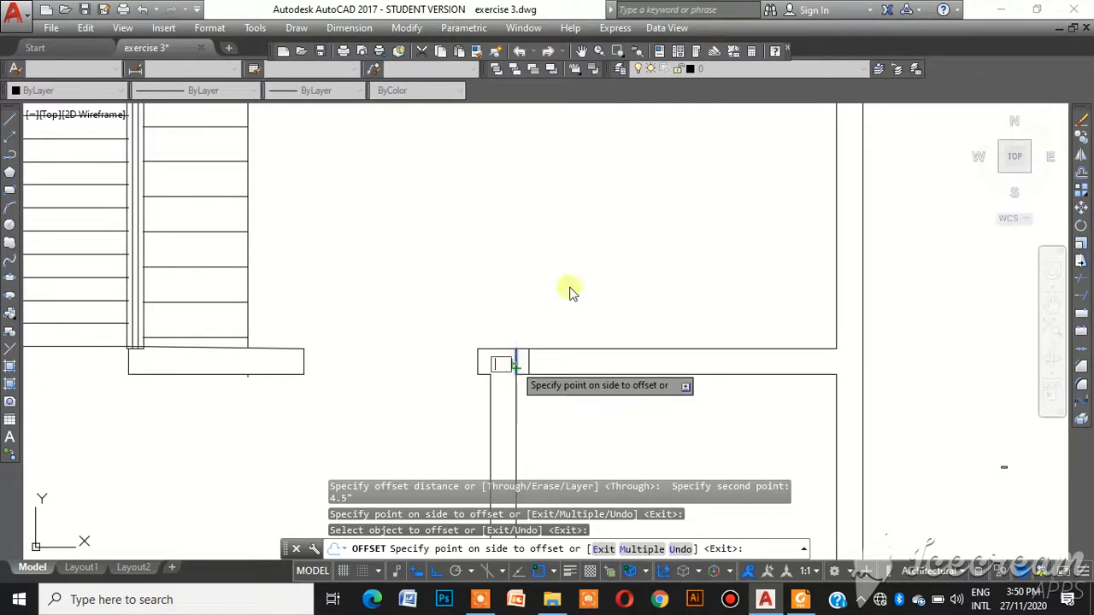
left_click(530, 349)
key("Escape")
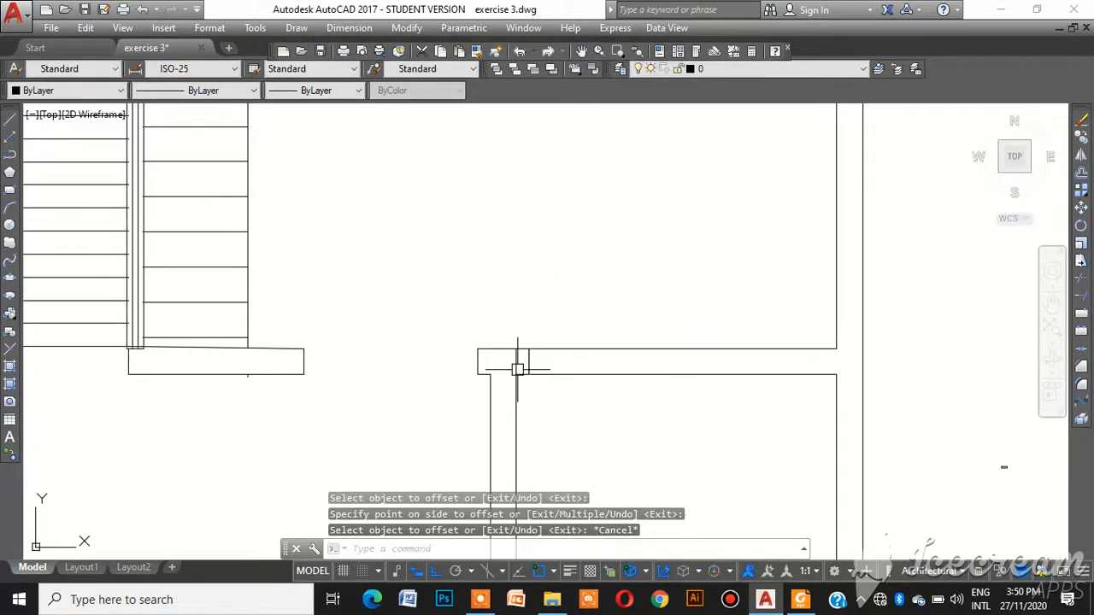
left_click(516, 368)
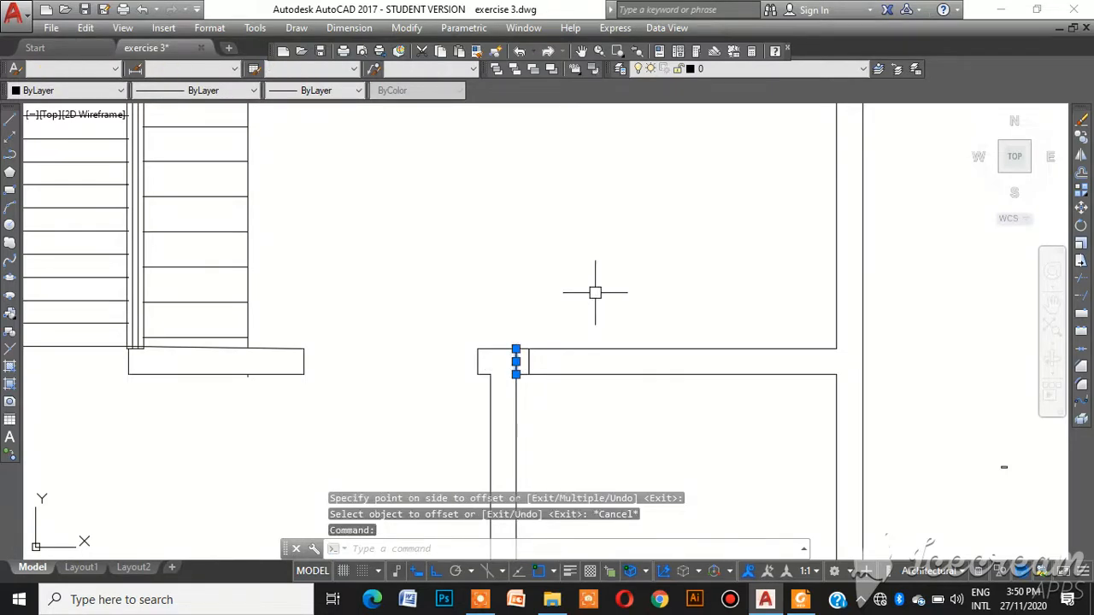
key("Delete")
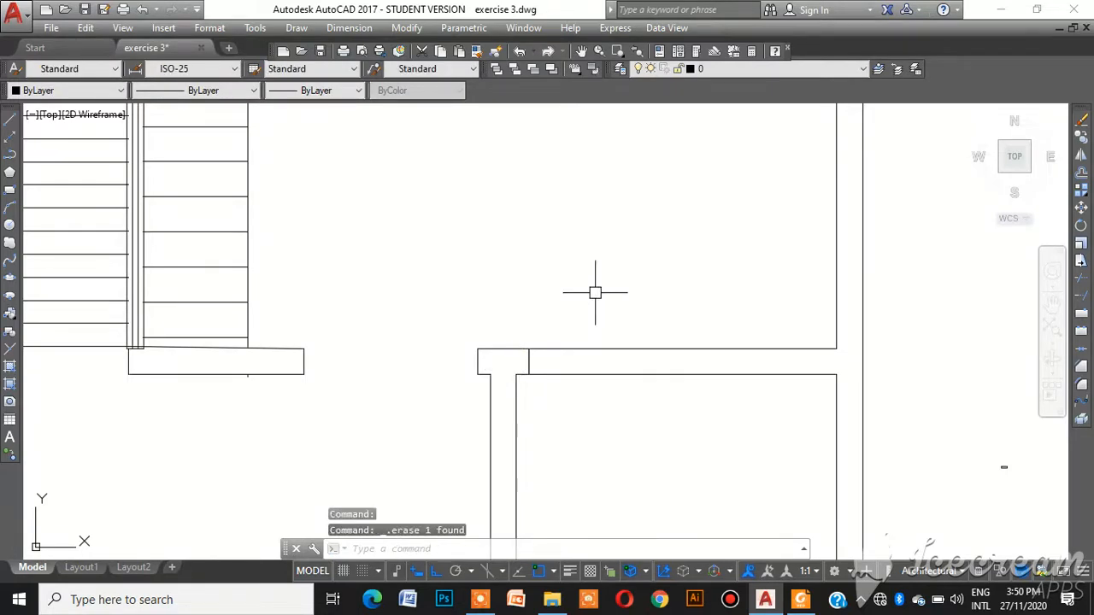
Offset the remaining short line 5' to the right along the cross wall to mark the opening's other side
left_click(529, 360)
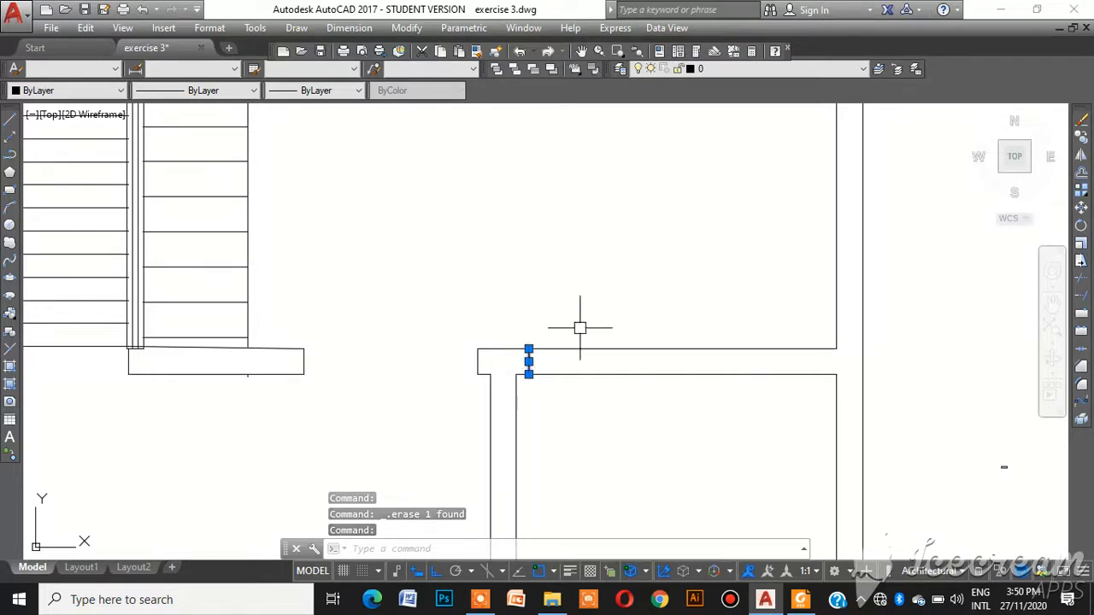
type("o")
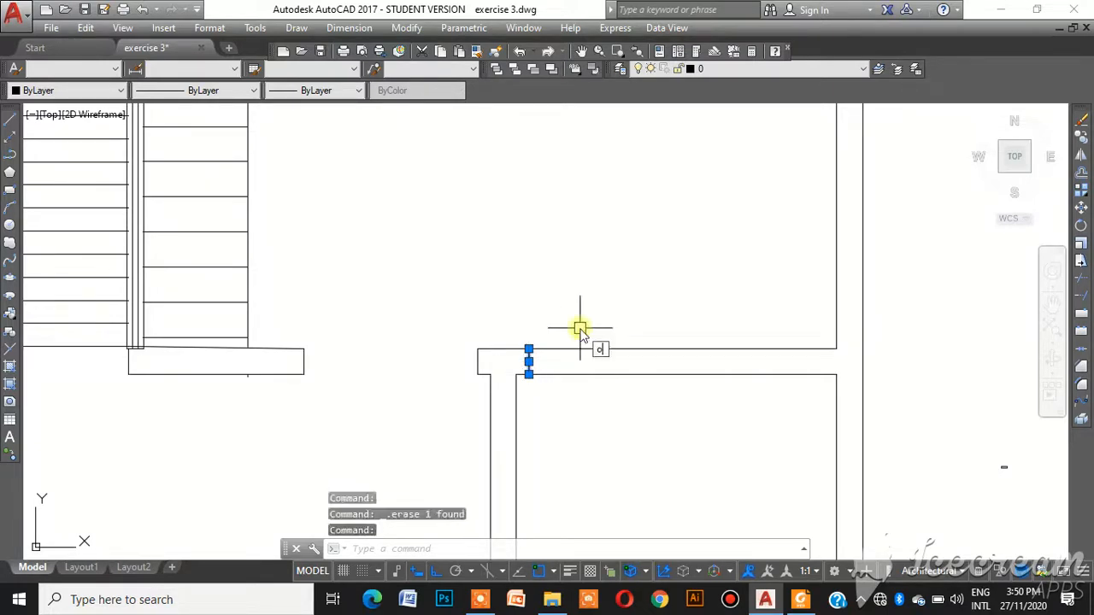
key("Return")
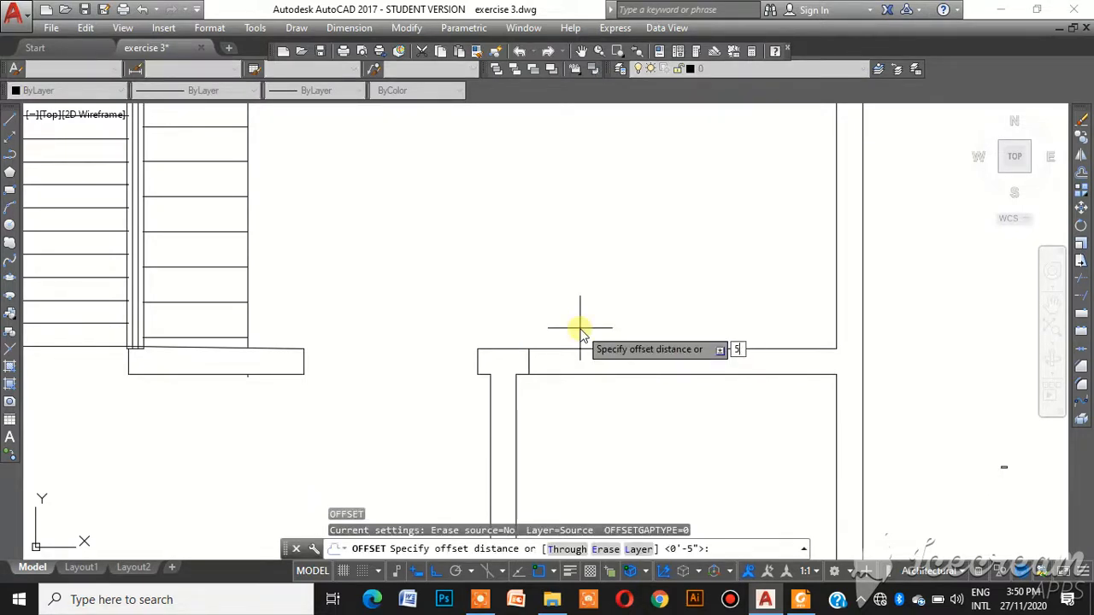
type("5'")
key("Return")
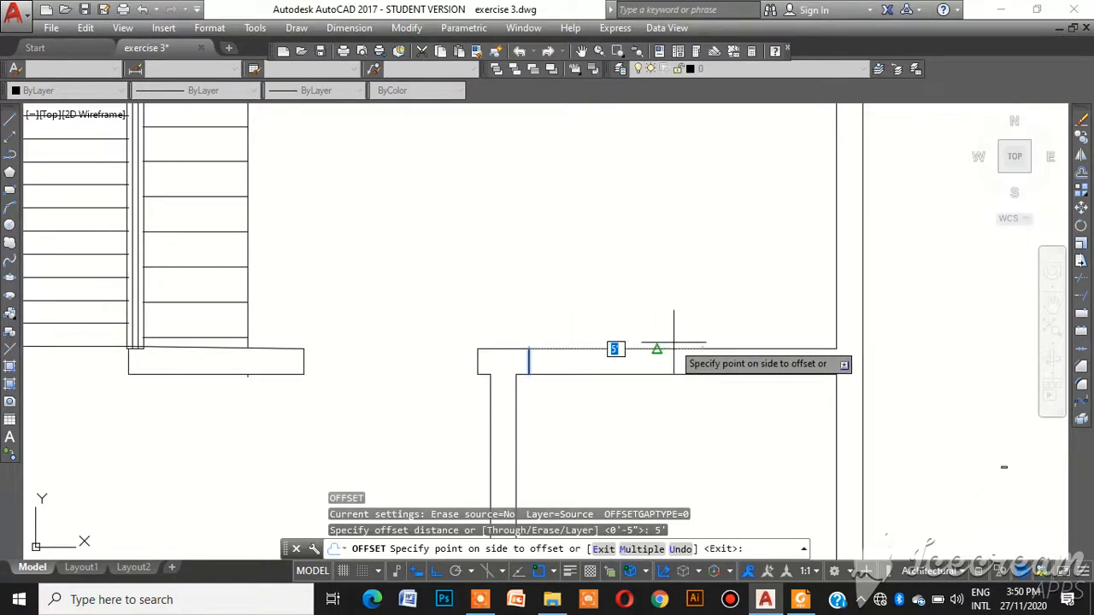
left_click(706, 360)
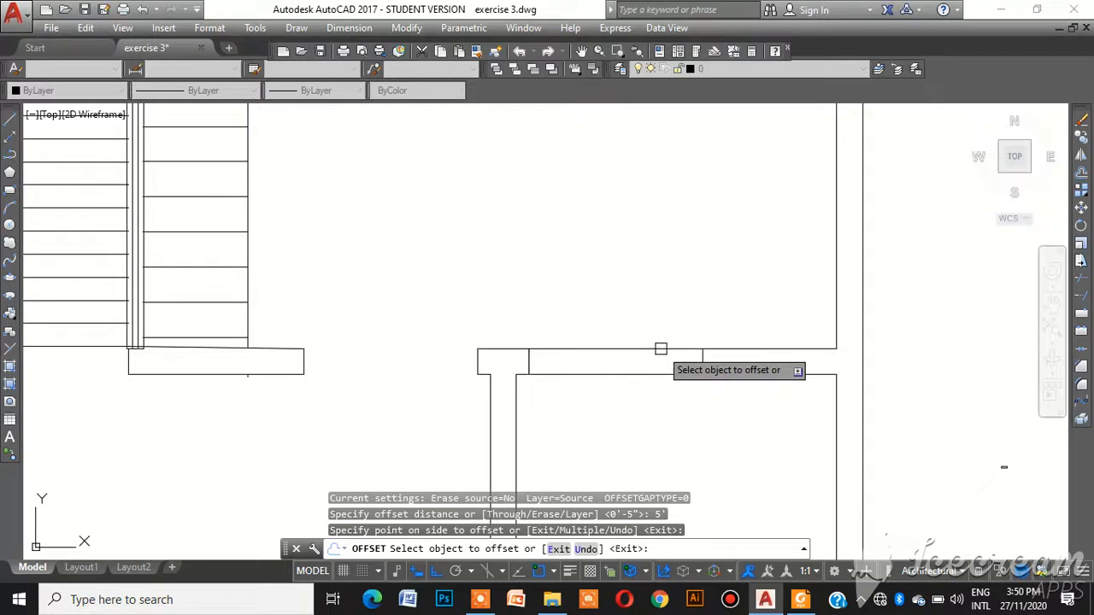
Trim both wall lines between the two opening marks on the cross wall, using all objects as cutting edges
key("ctrl+a")
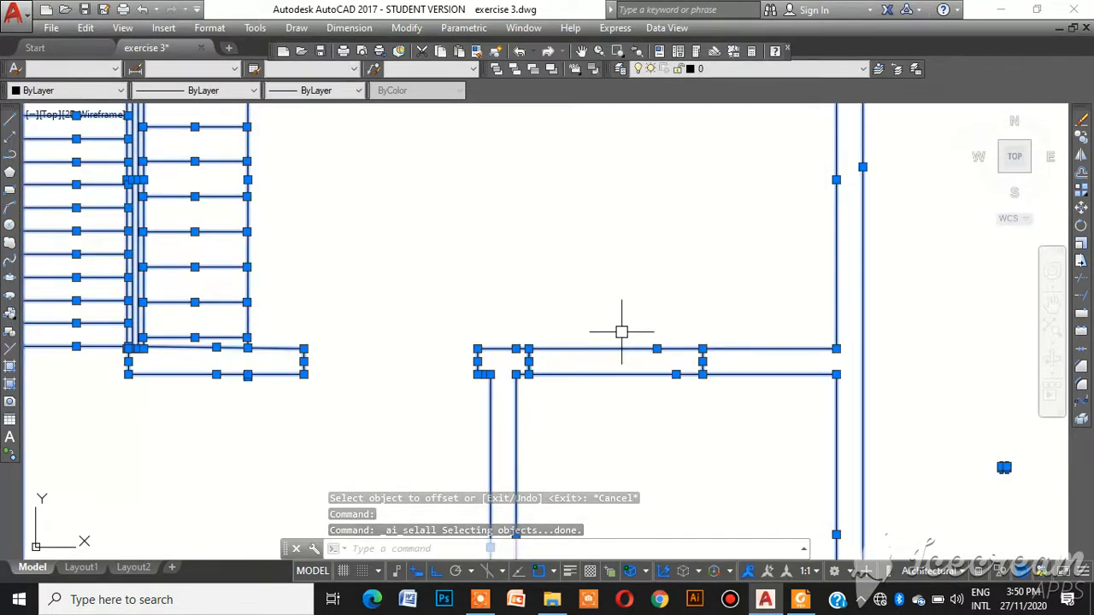
type("tr")
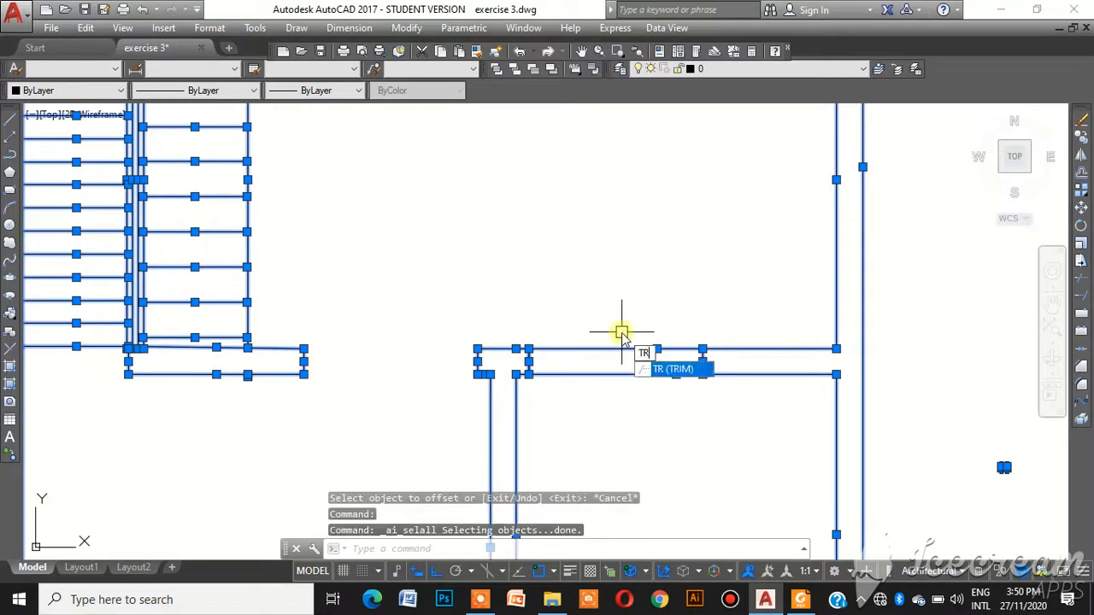
key("Return")
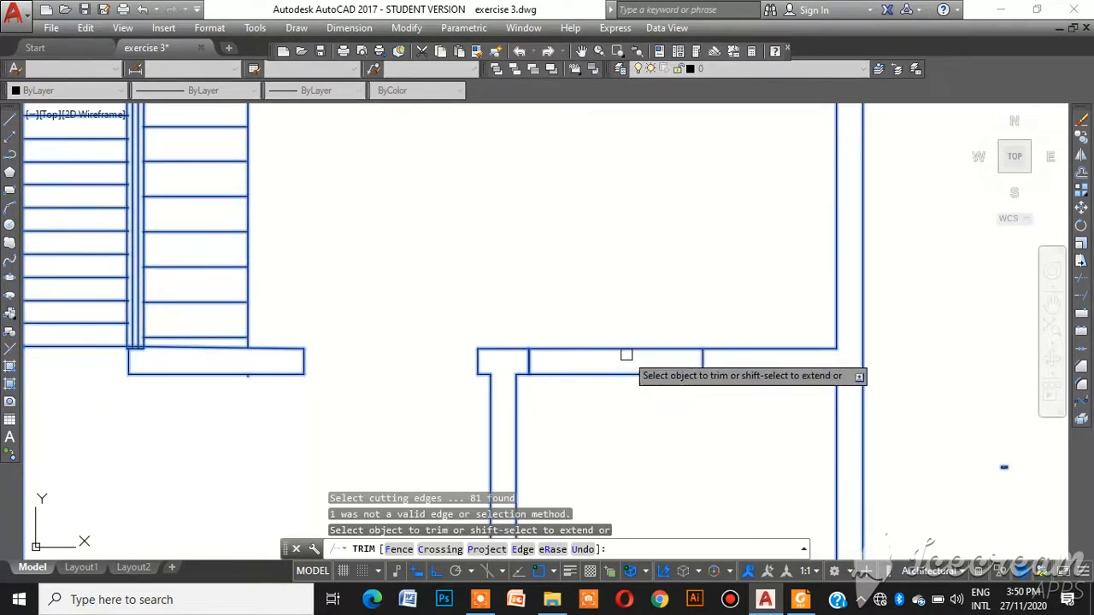
left_click(627, 354)
left_click(627, 380)
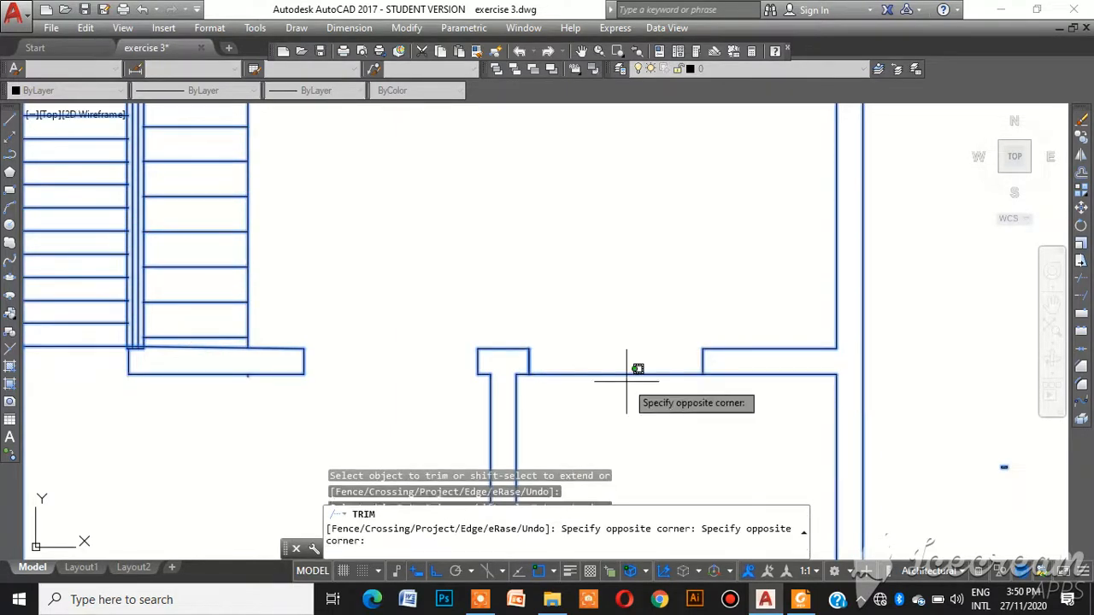
left_click(618, 360)
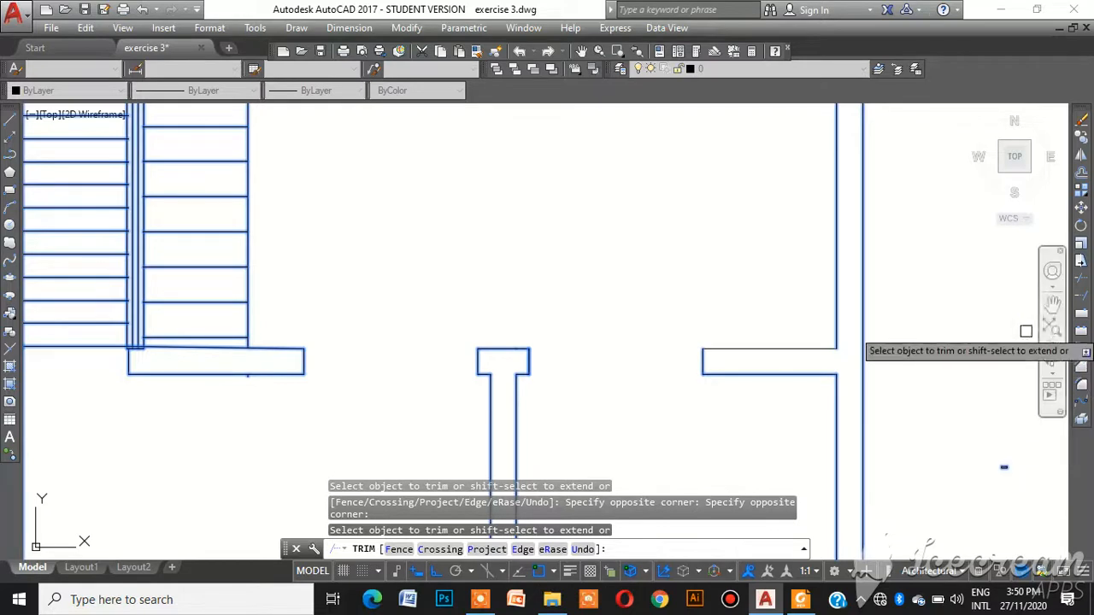
left_click(1051, 304)
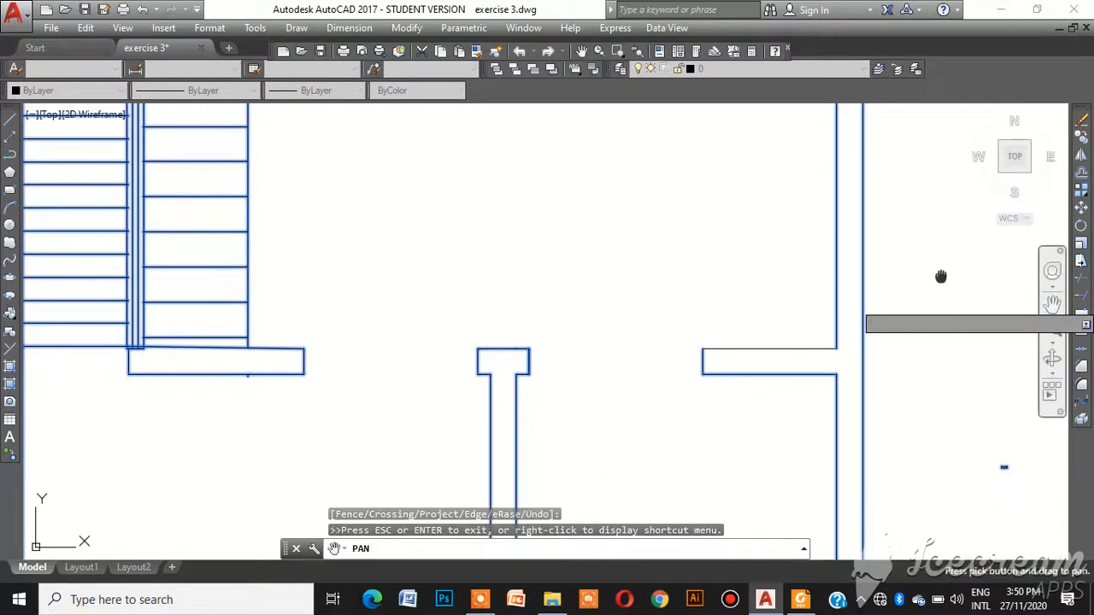
right_click(915, 256)
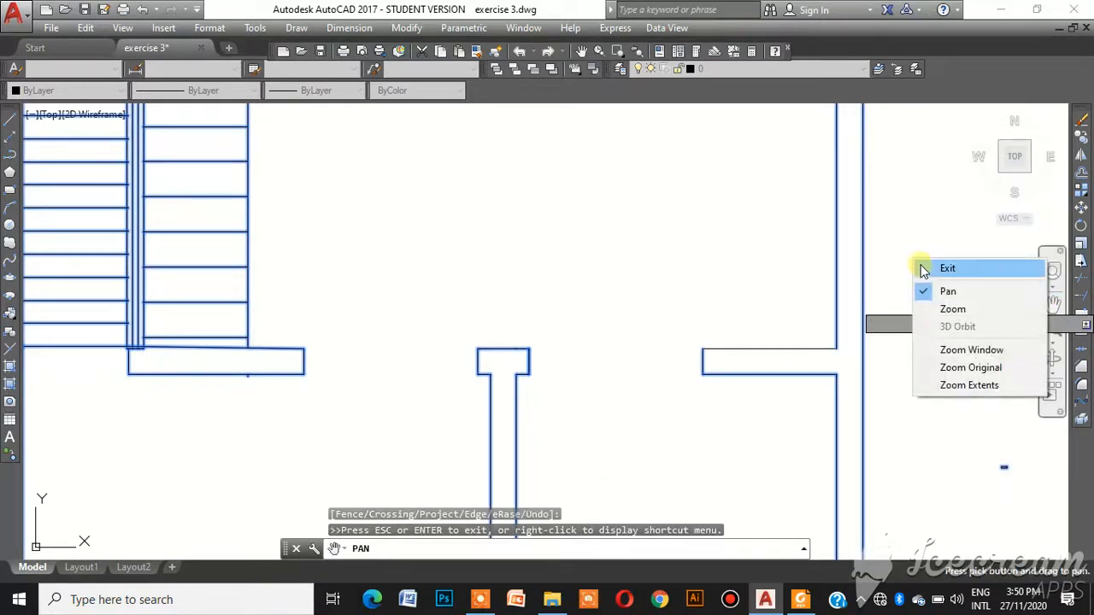
left_click(919, 268)
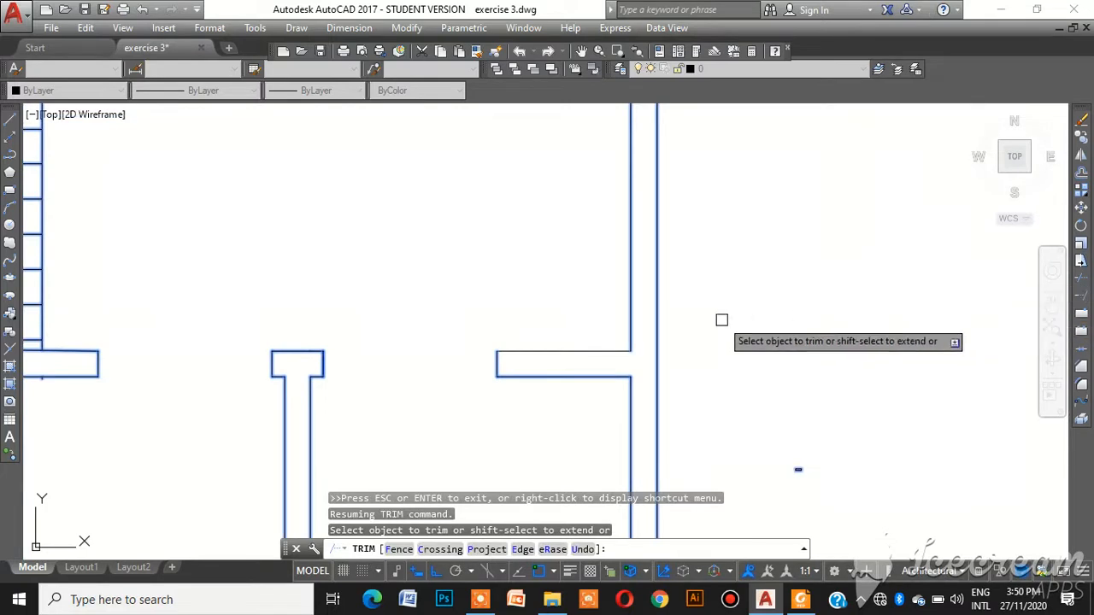
key("Escape")
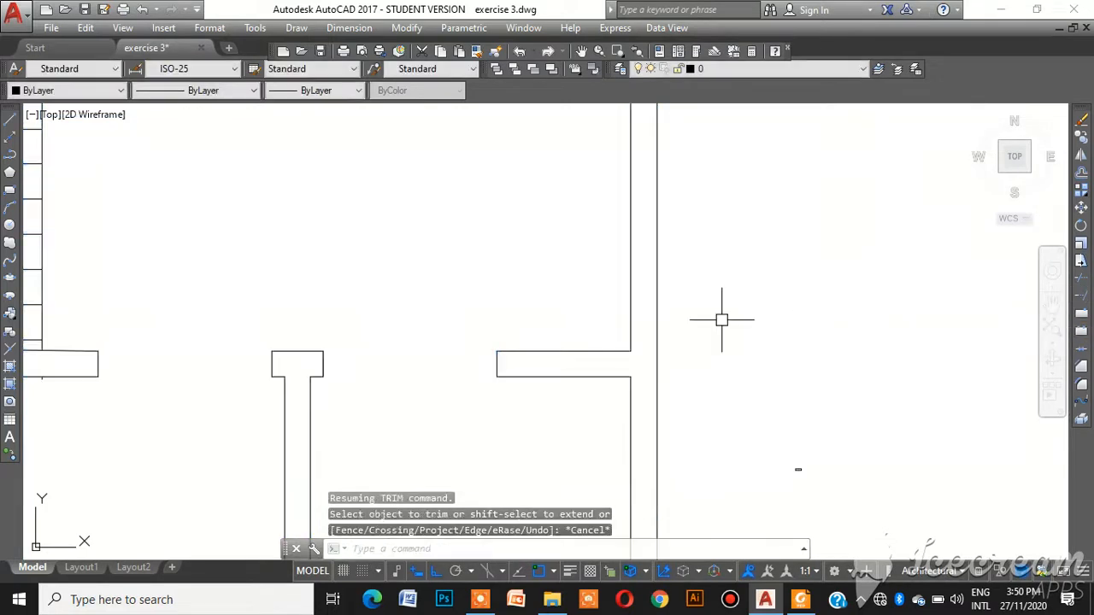
Draw a 5' vertical line downward in the empty area right of the plan as a door leaf edge
left_click(1051, 304)
left_click_drag(918, 301, 813, 304)
right_click(830, 308)
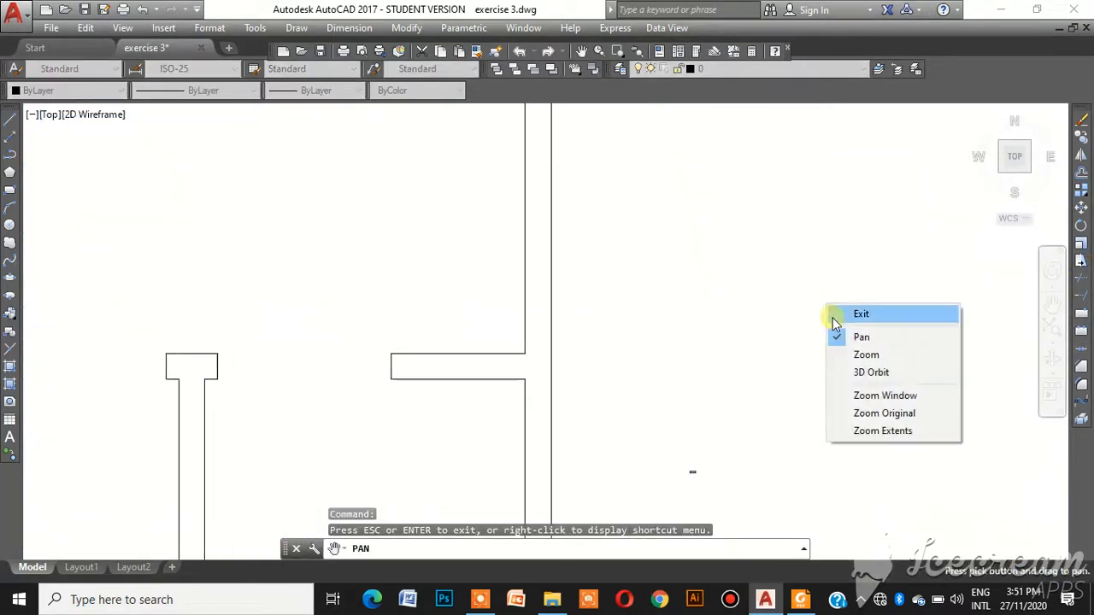
left_click(835, 313)
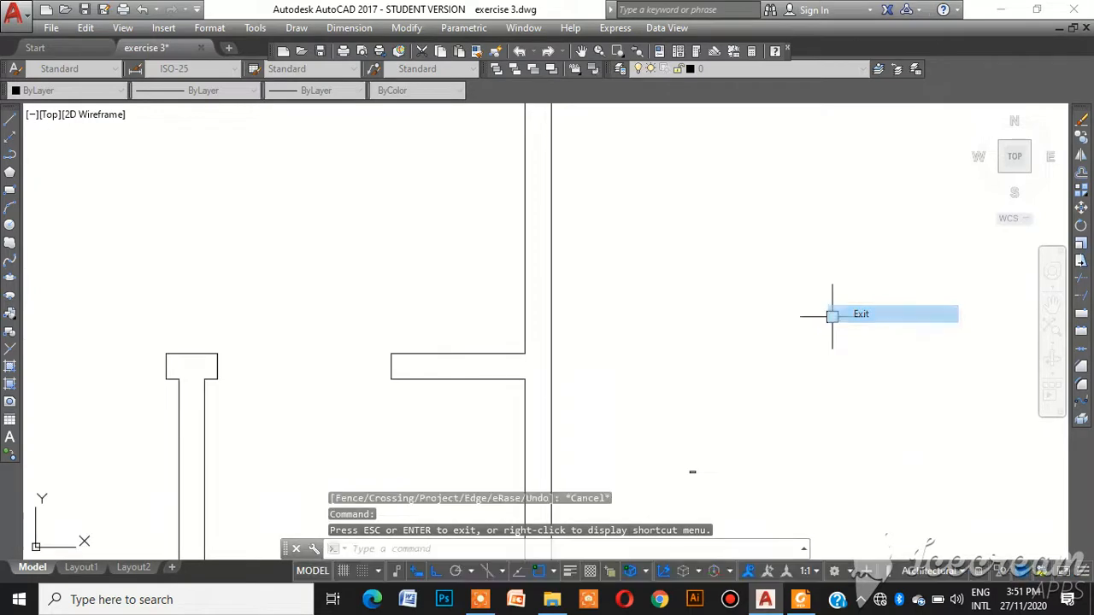
left_click(11, 122)
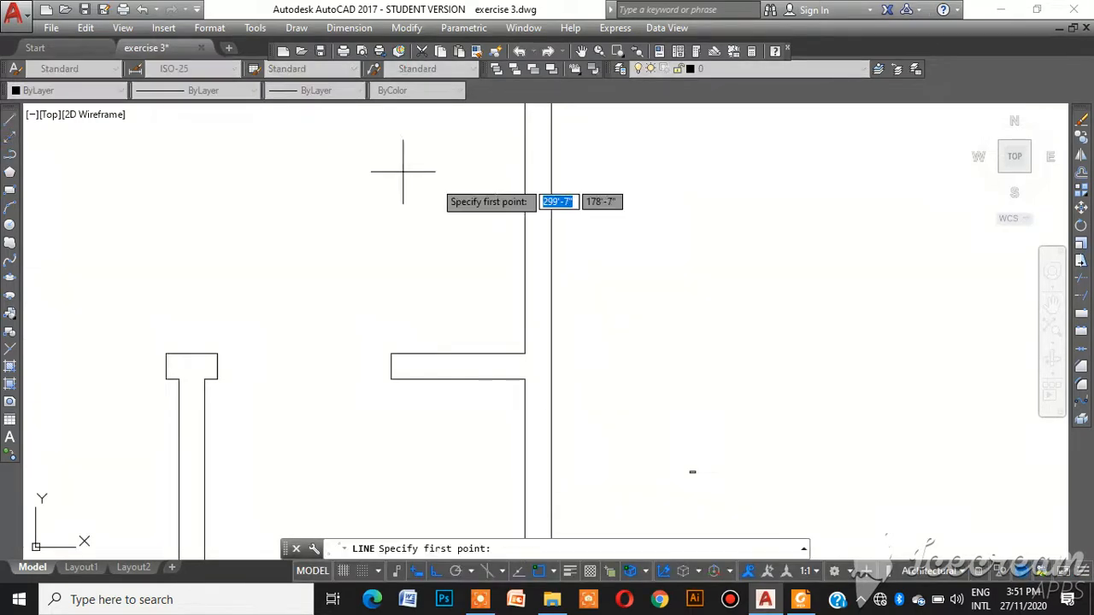
left_click(817, 165)
type("5")
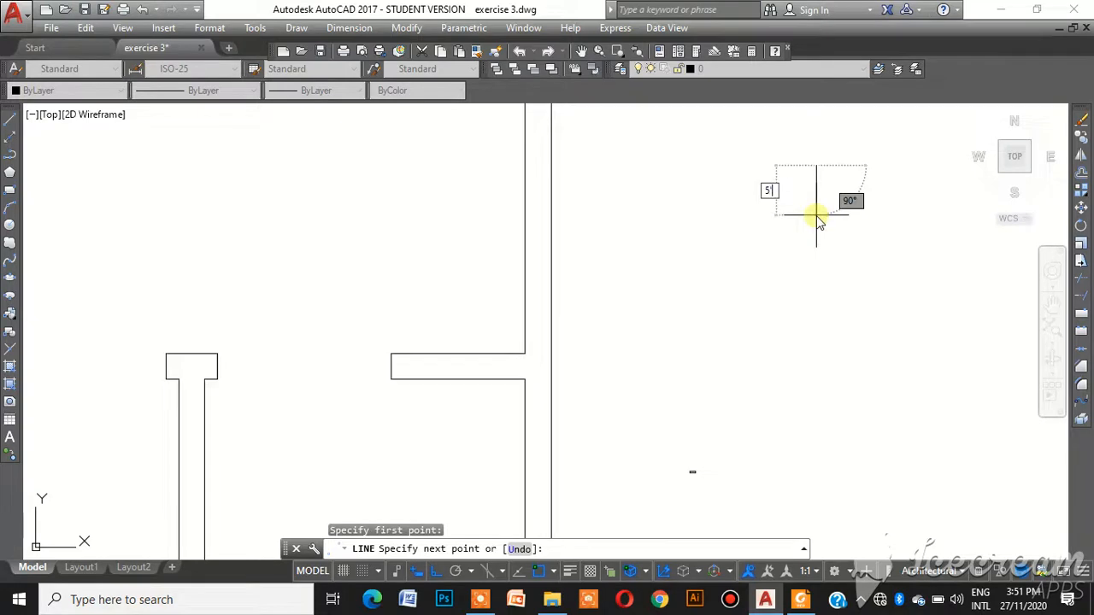
key("Return")
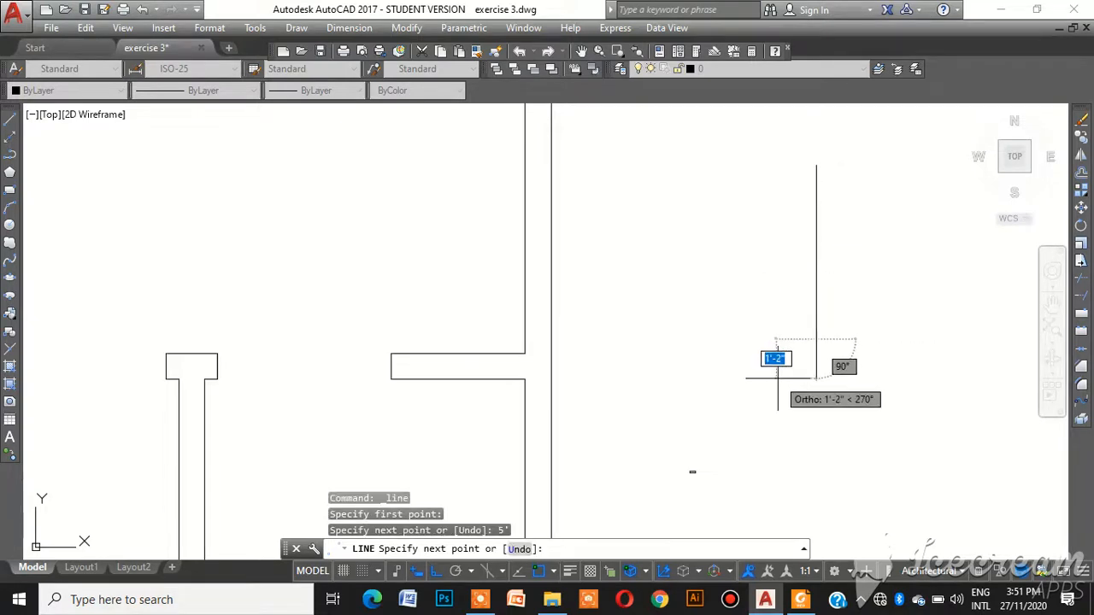
key("Return")
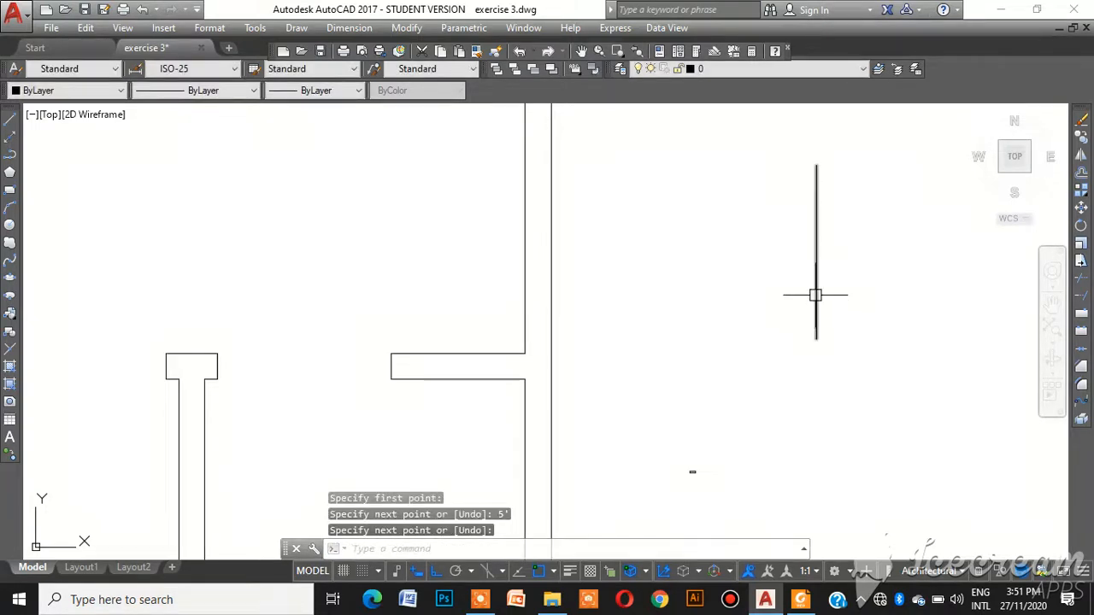
Offset the 5' vertical line 2" to the right to give the door leaf its thickness
left_click(815, 295)
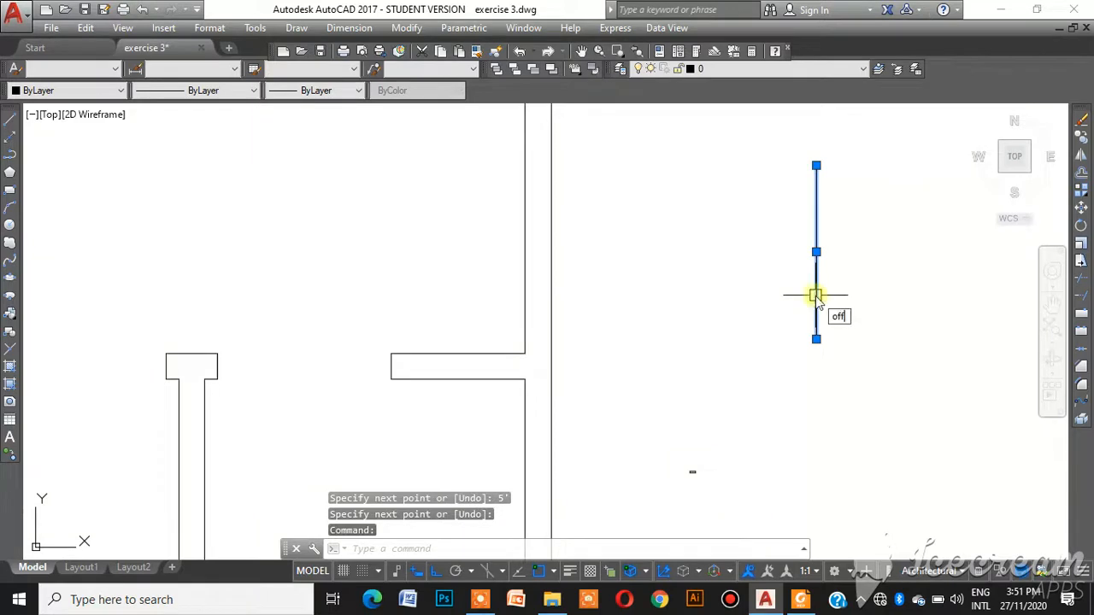
key("Return")
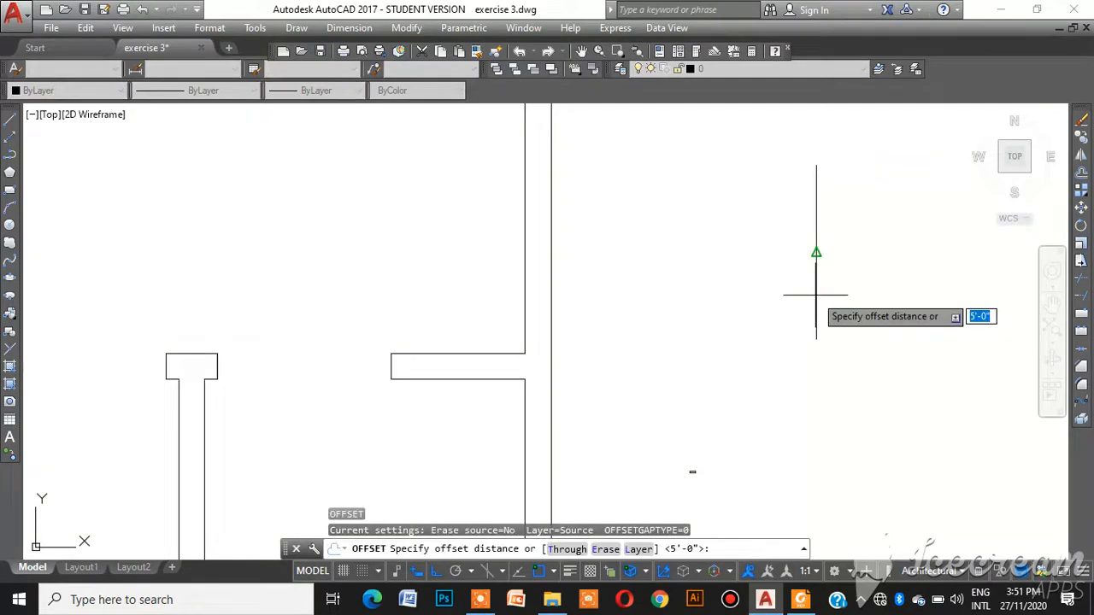
type("2")
key("Return")
left_click(816, 282)
left_click(823, 284)
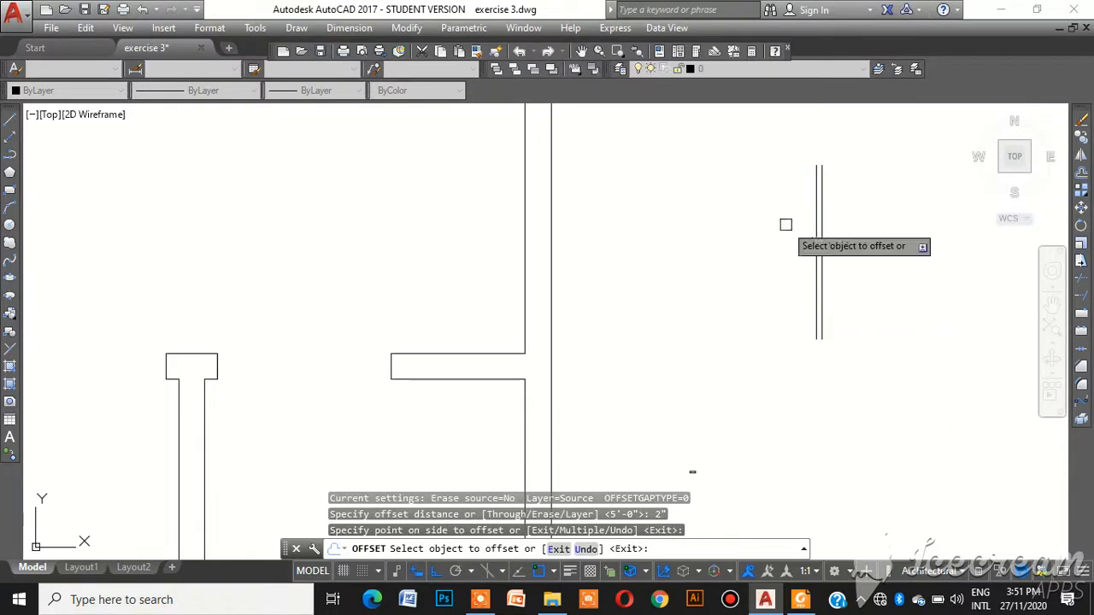
Close the upper and lower ends of the door leaf with short lines between its two vertical edges
left_click(10, 135)
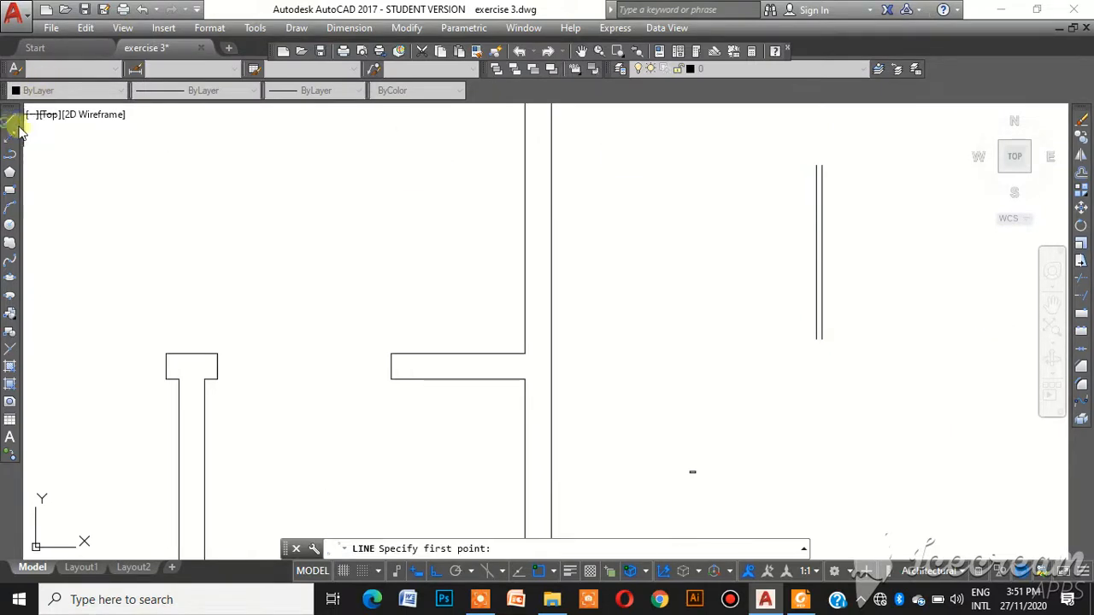
left_click(816, 166)
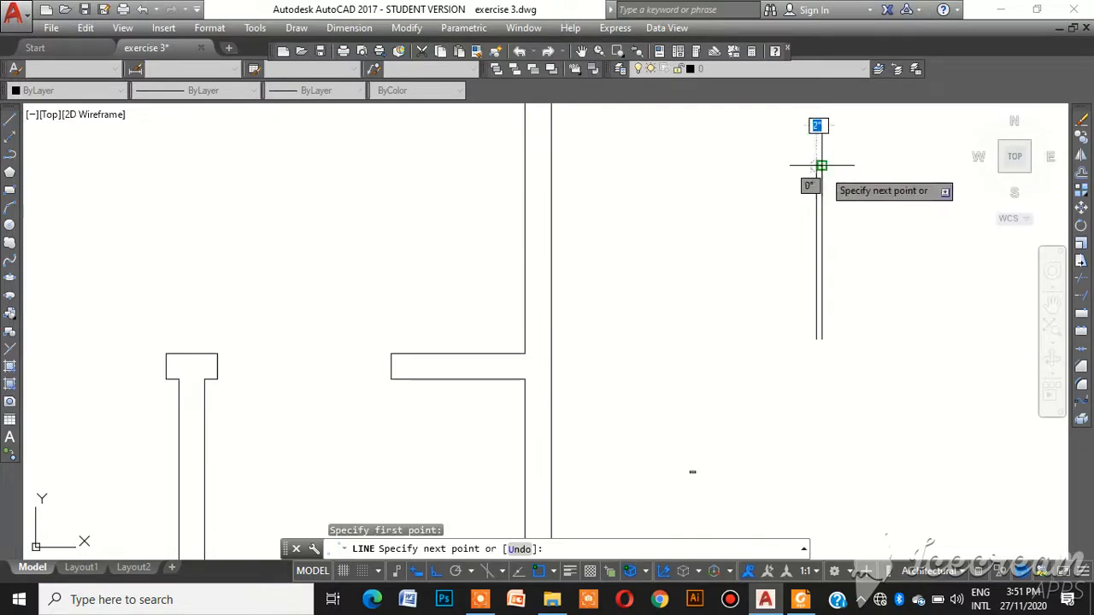
left_click(822, 166)
key("Return")
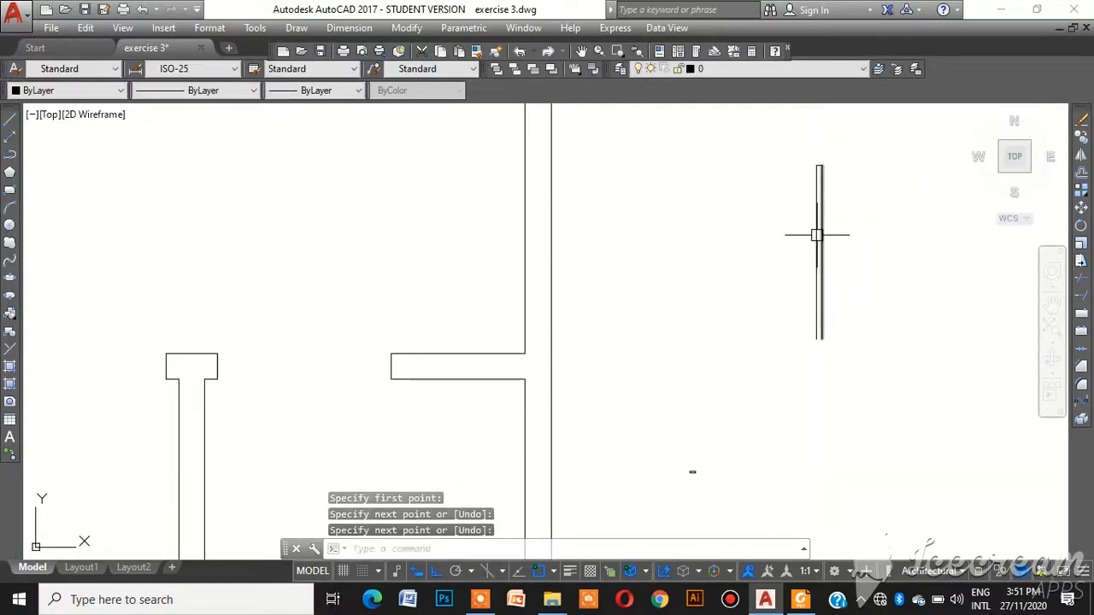
key("Return")
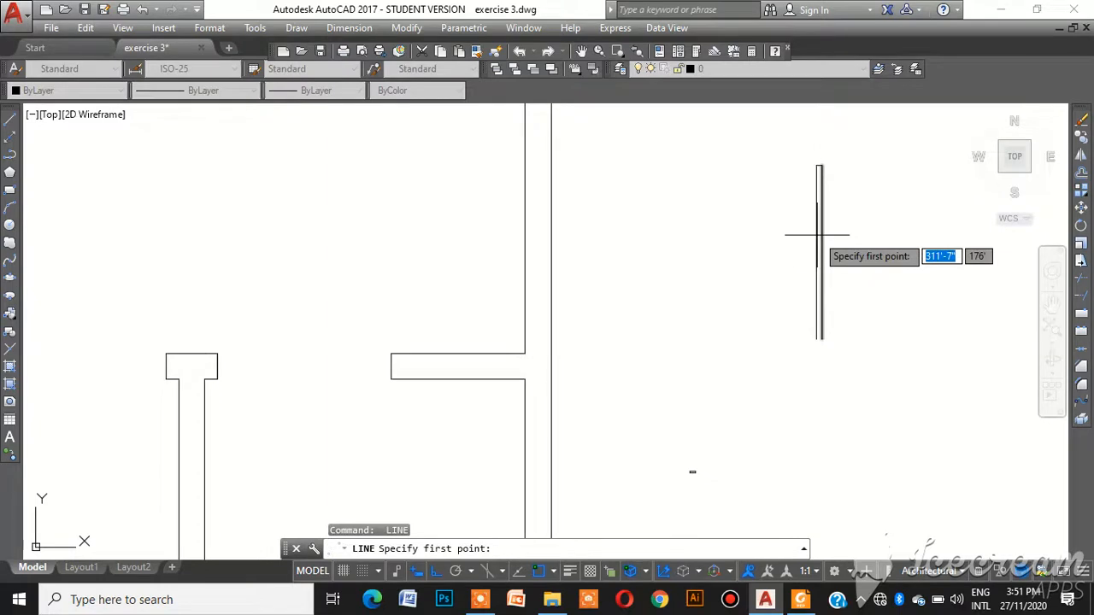
left_click(820, 339)
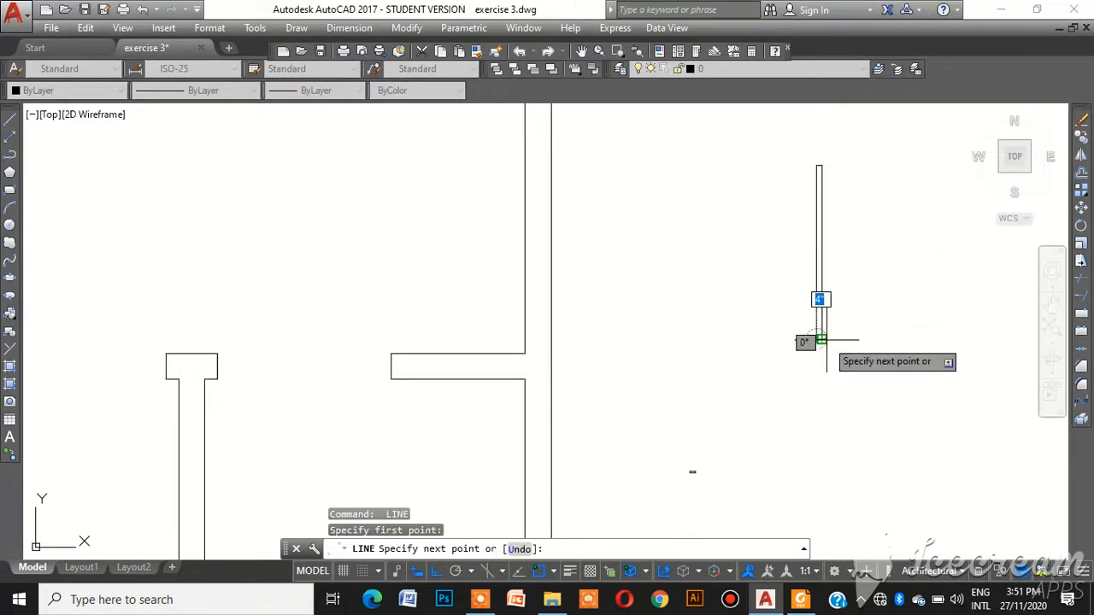
left_click(822, 340)
key("Return")
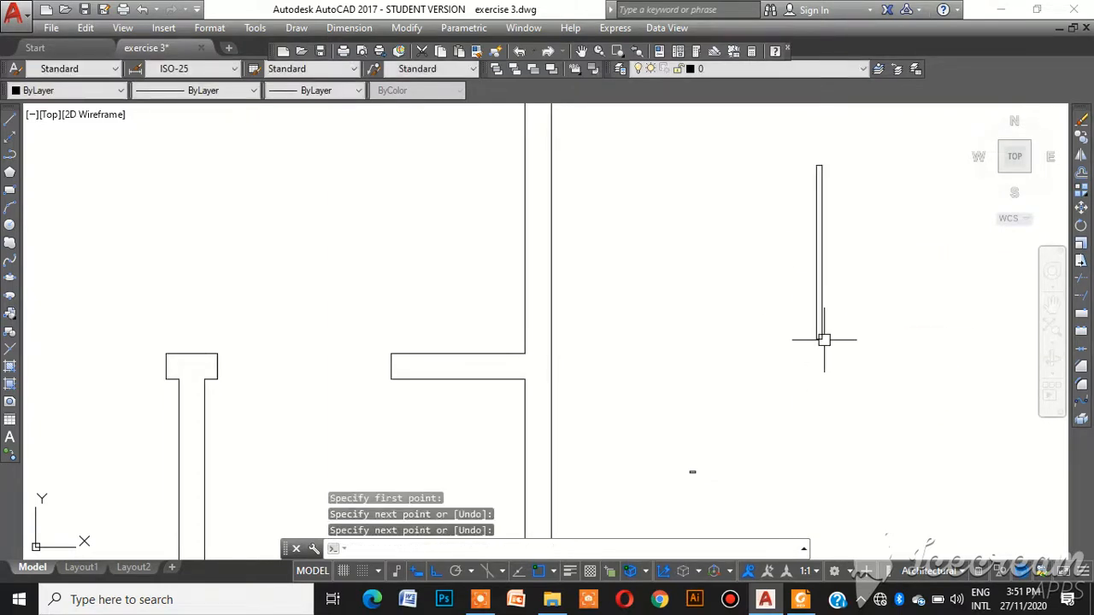
Offset the door leaf's left edge 5' to the left as a guide for the door swing
left_click(817, 270)
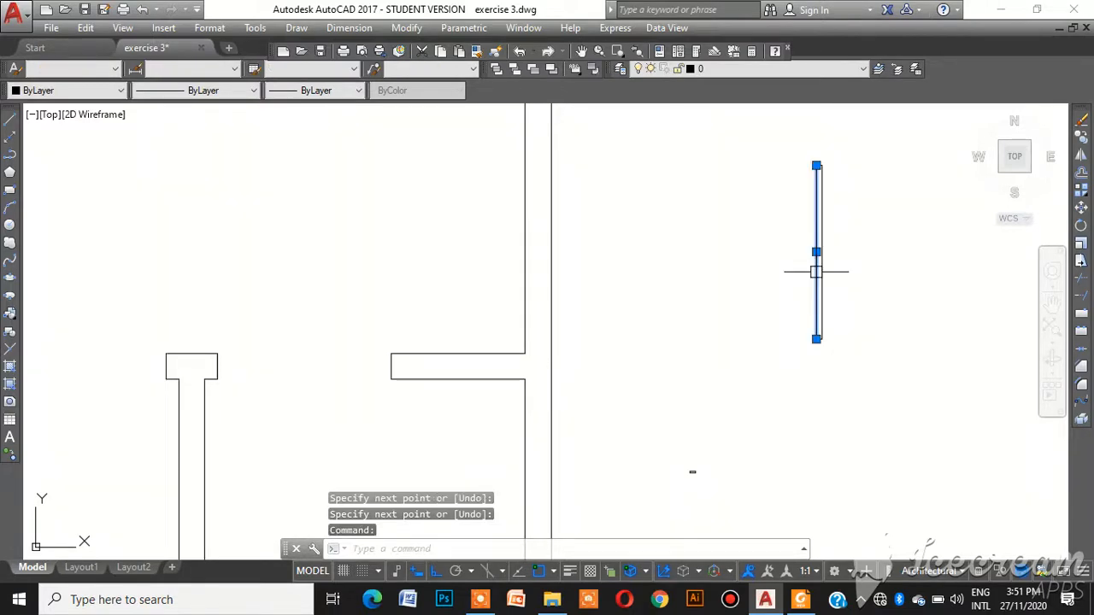
type("off")
key("Return")
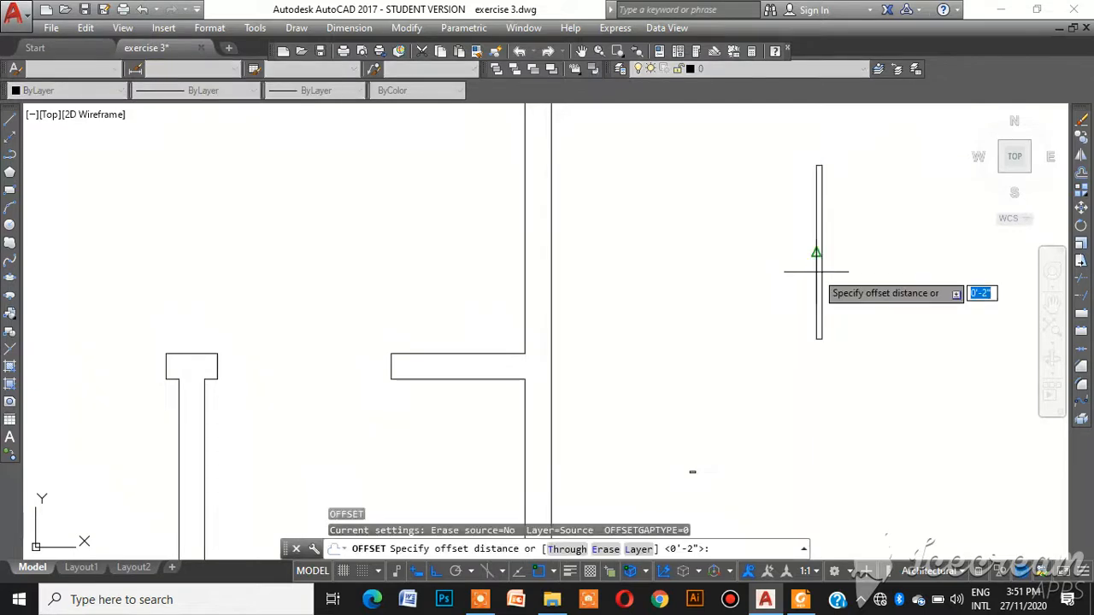
type("5")
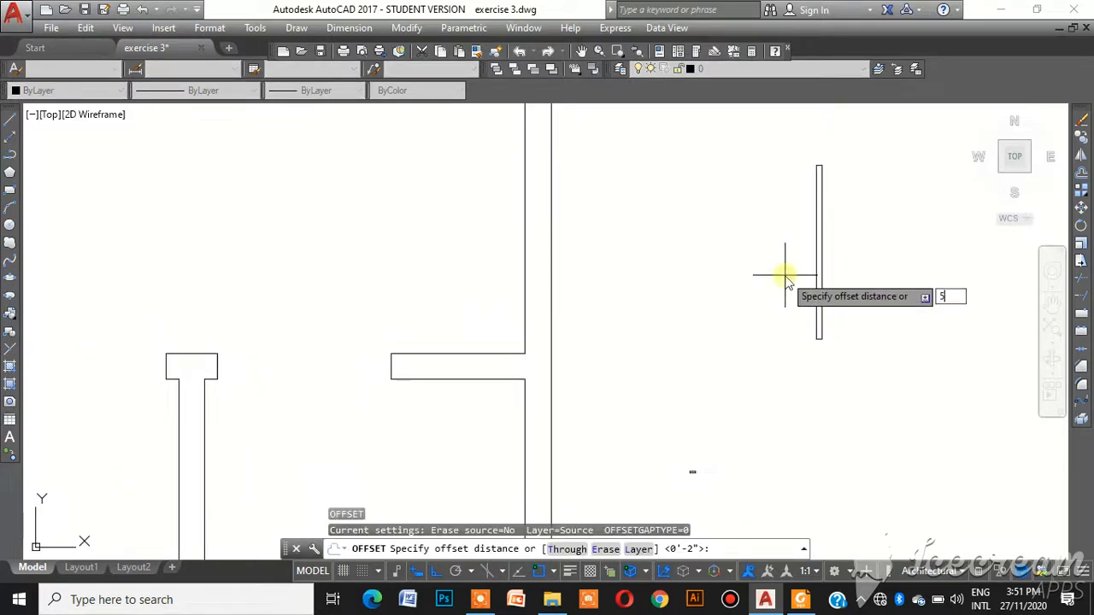
key("Return")
left_click(819, 270)
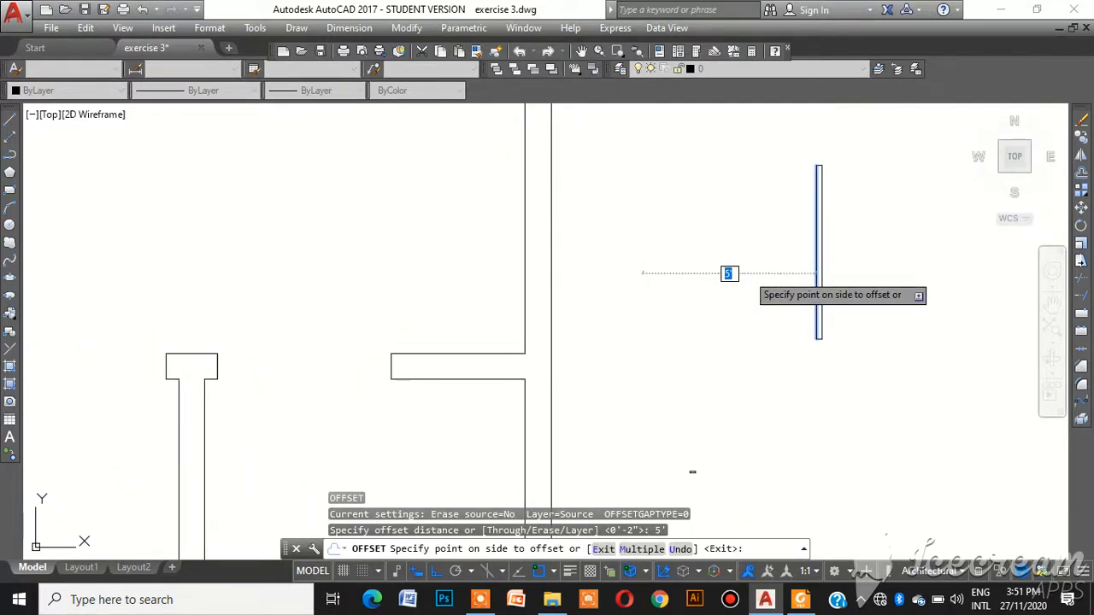
left_click(747, 274)
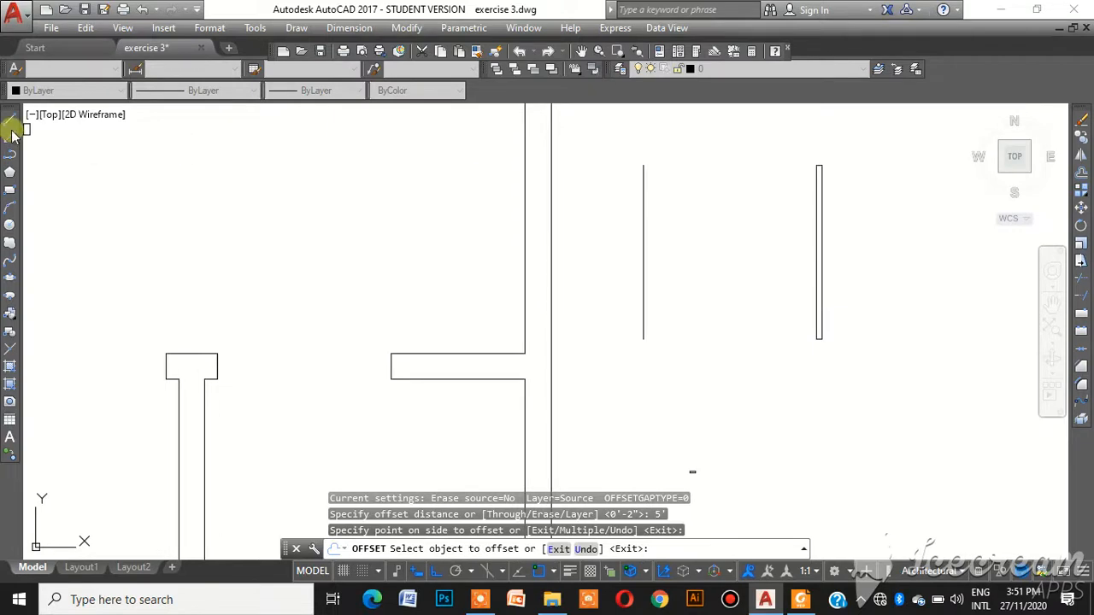
key("Escape")
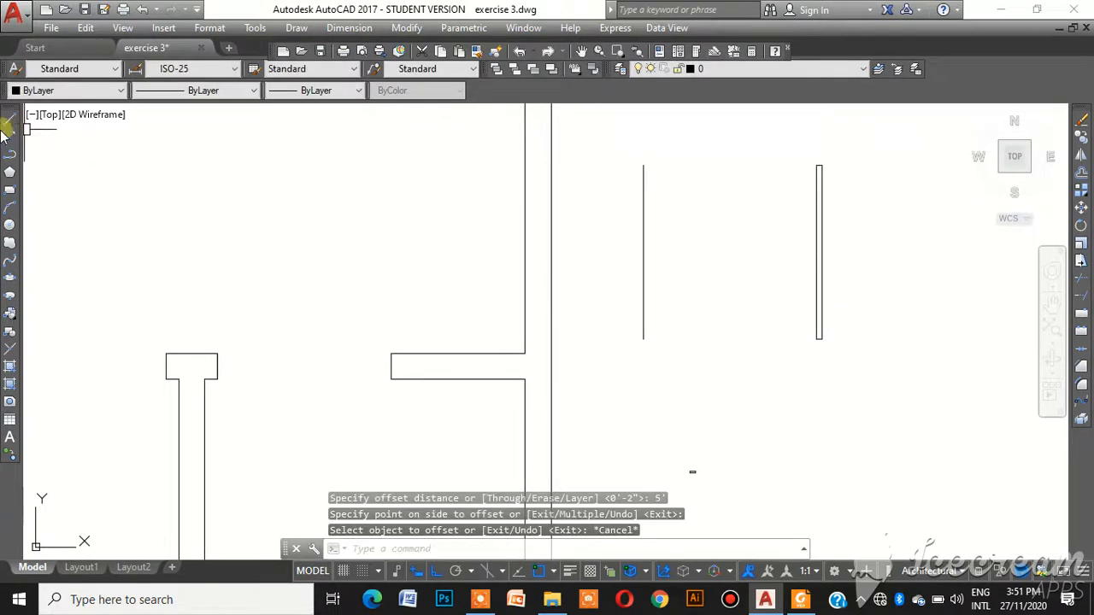
Turn off ortho and draw a three-point arc from the door leaf's upper-left corner through the guide line's lower end, ending about 6" below it
left_click(9, 207)
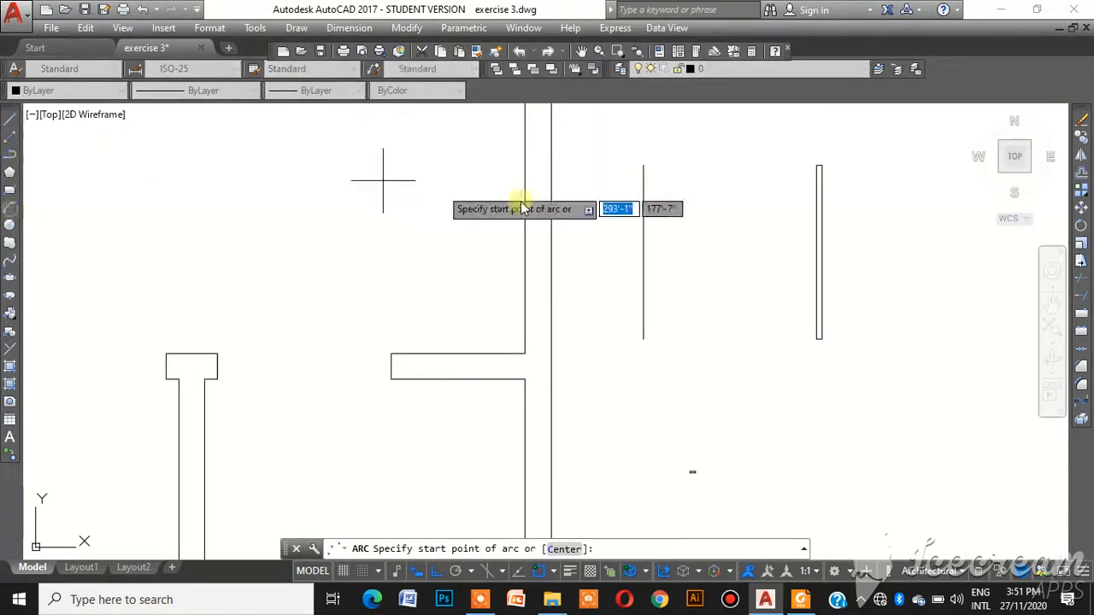
left_click(816, 165)
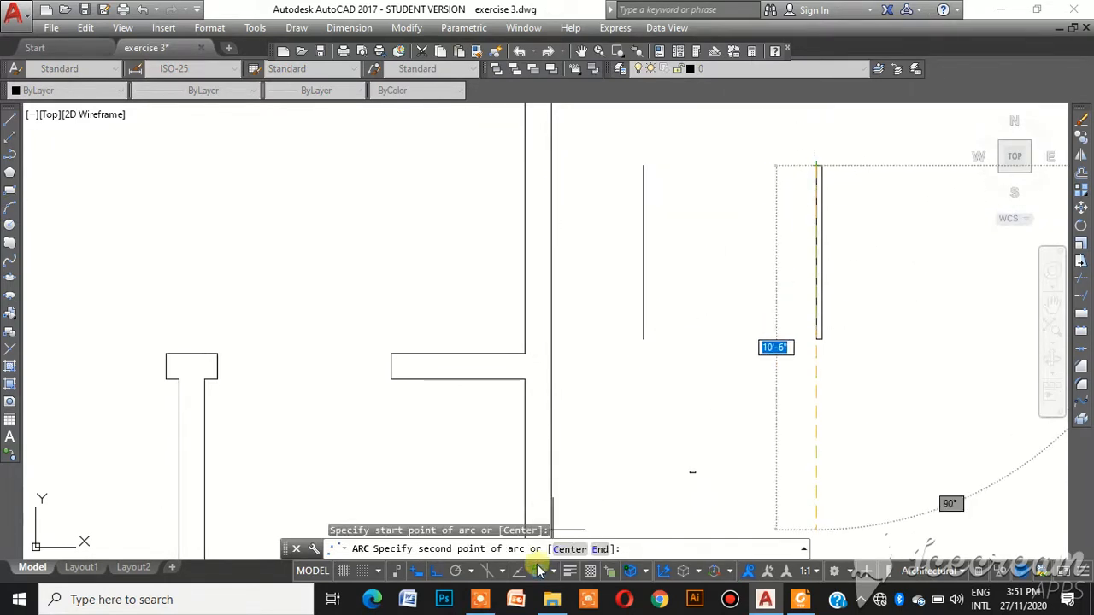
left_click(433, 574)
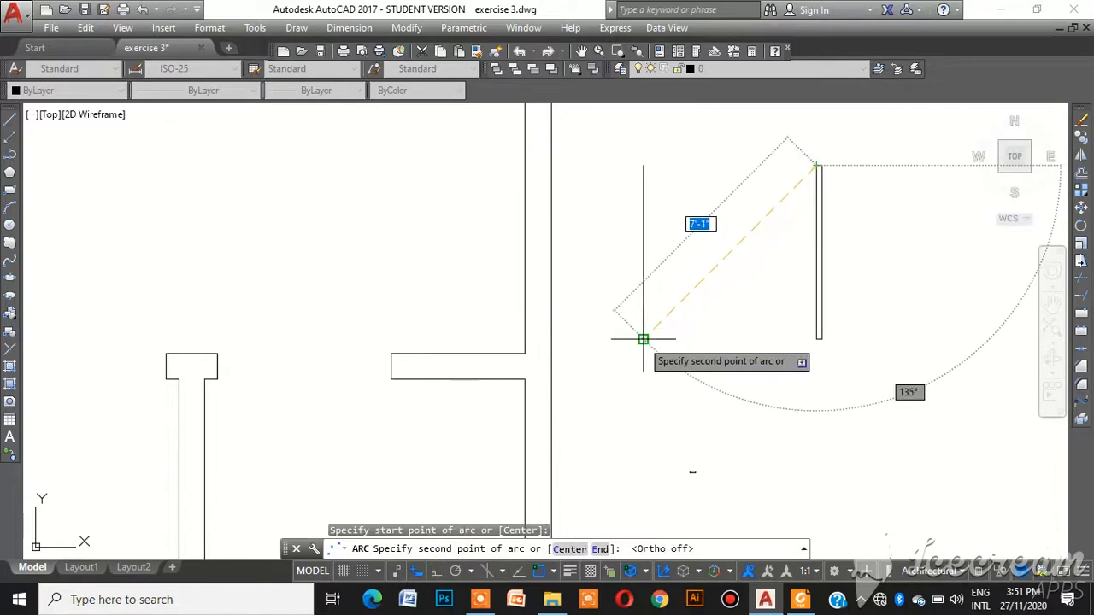
left_click(642, 339)
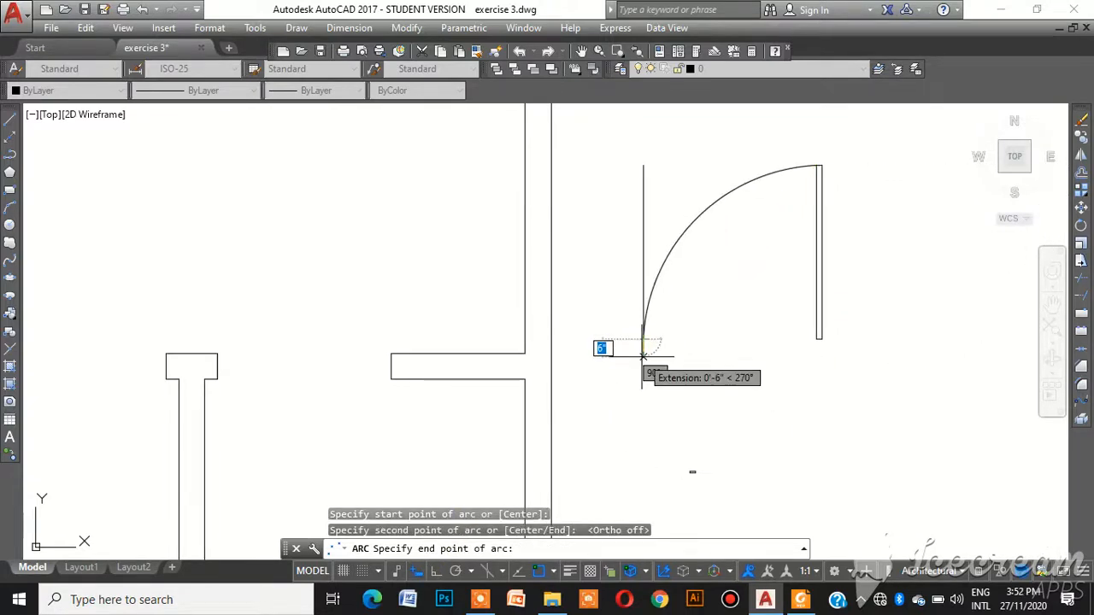
left_click(643, 355)
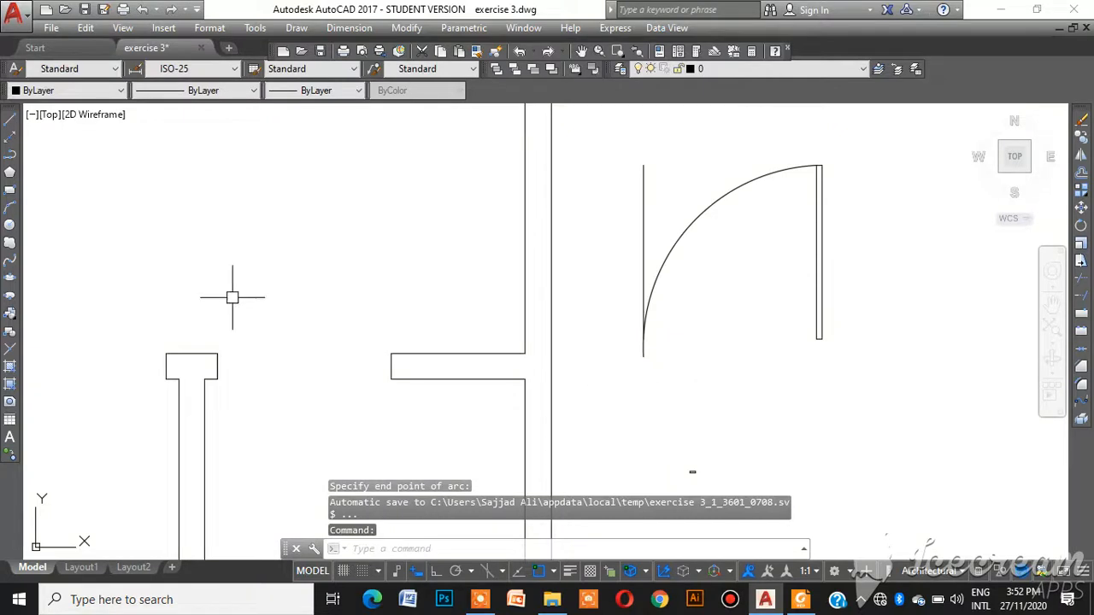
Draw a small 2" rectangle starting at the door leaf's lower-right corner
left_click(10, 191)
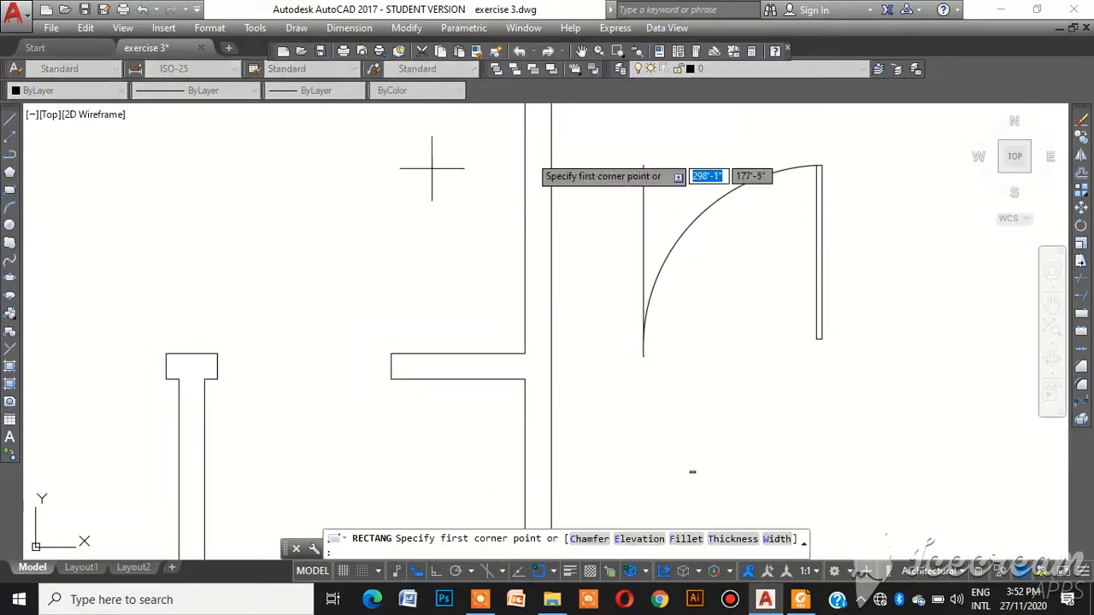
left_click(822, 339)
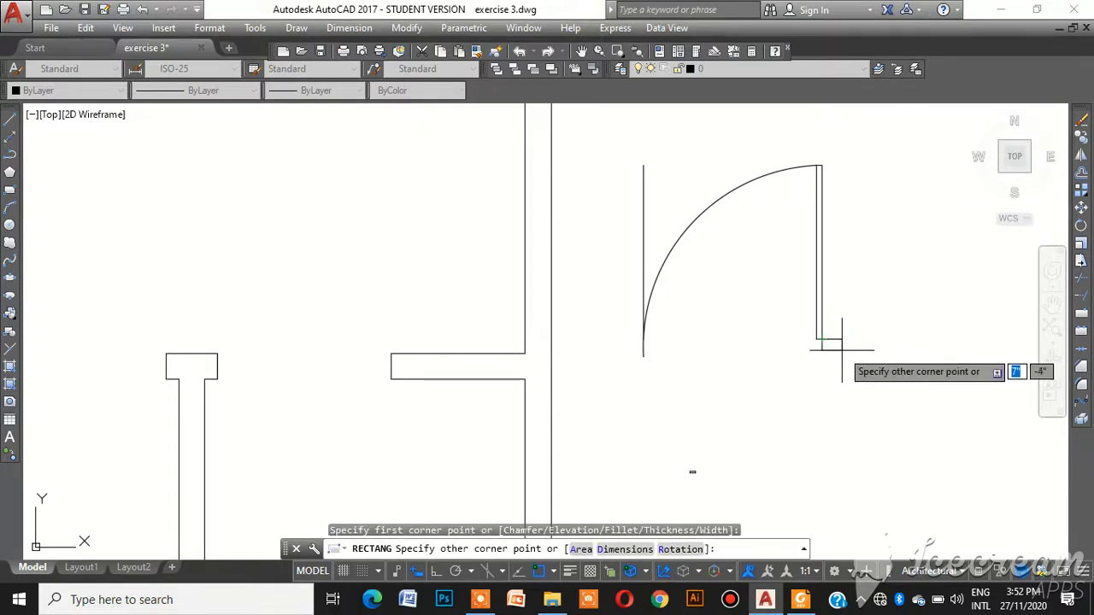
key("Return")
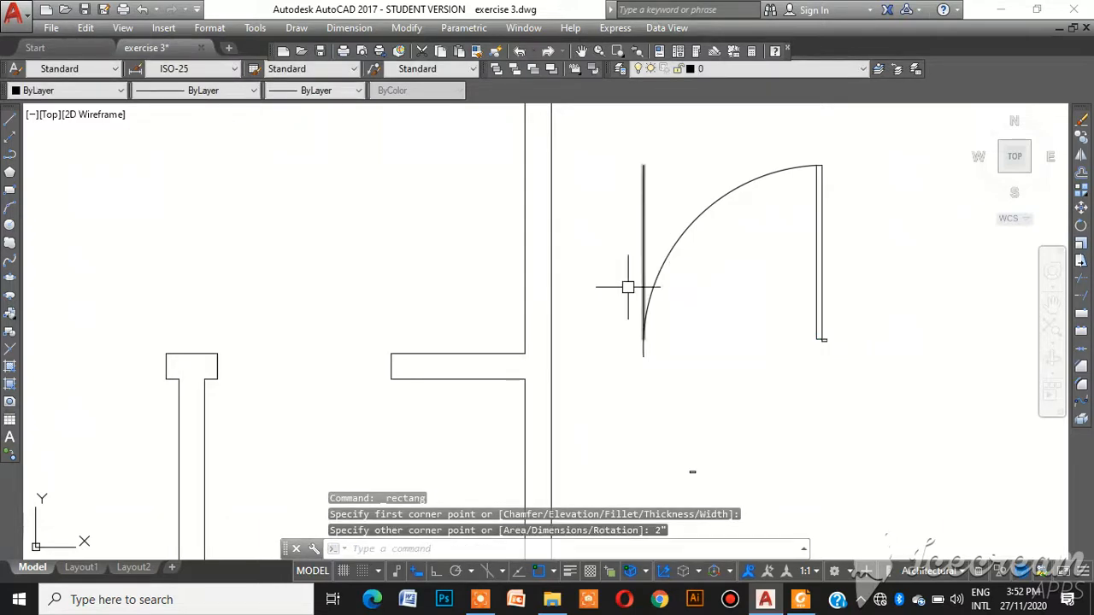
Trim the guide line below the end of the door swing arc, then erase the rest of that guide line
left_click(713, 298)
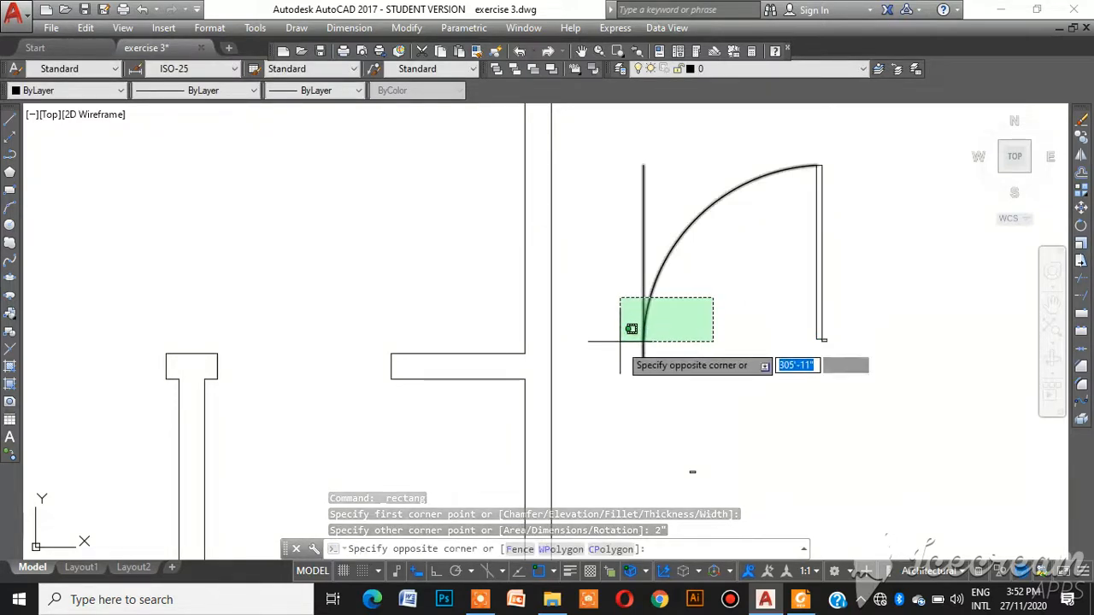
left_click(622, 369)
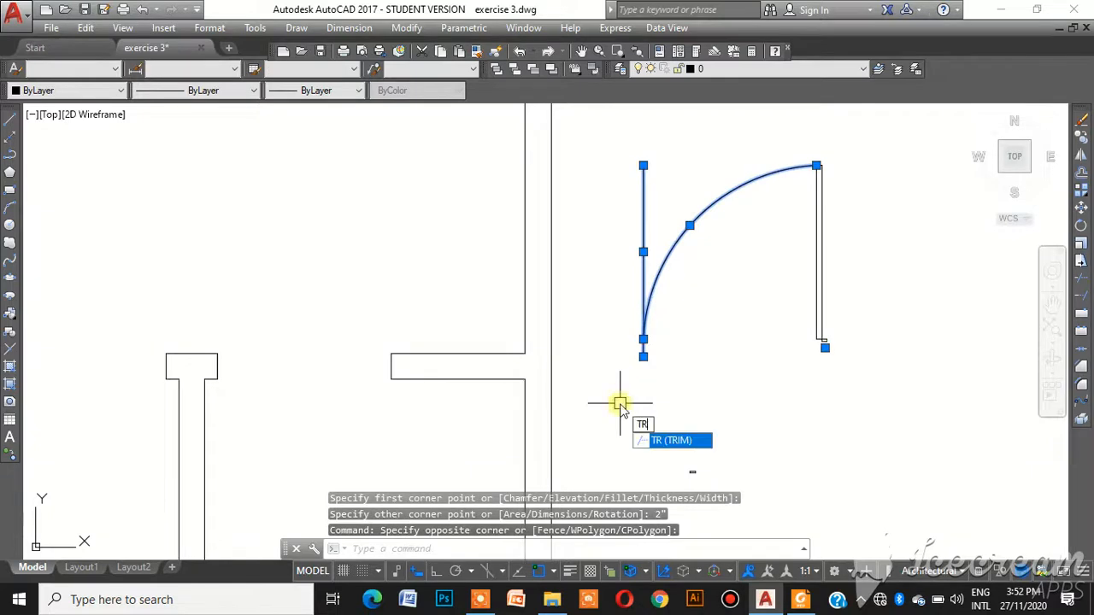
key("Return")
left_click(639, 356)
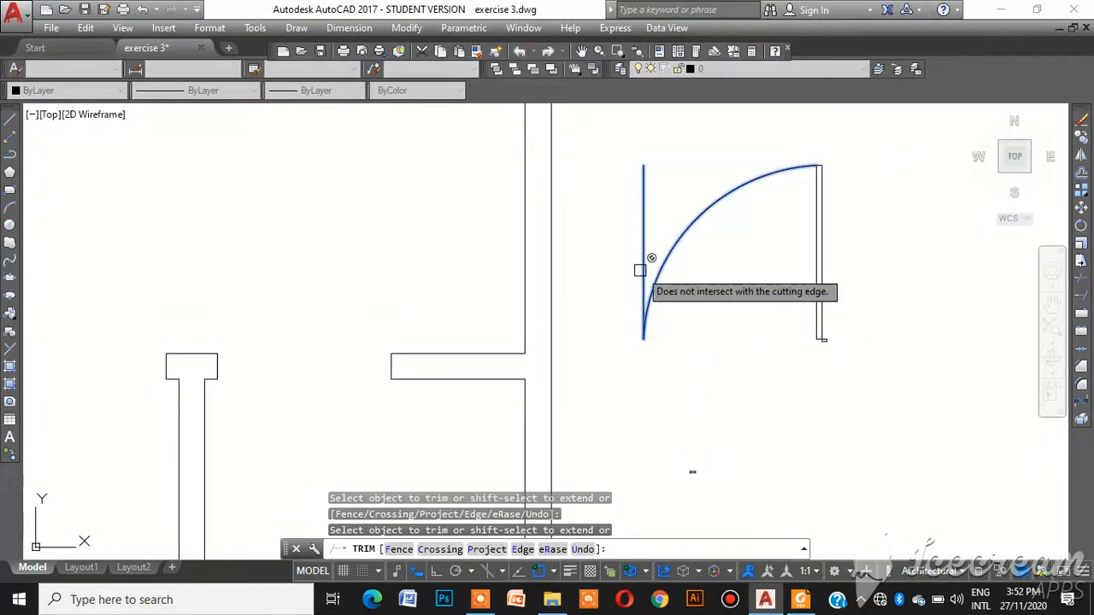
key("Escape")
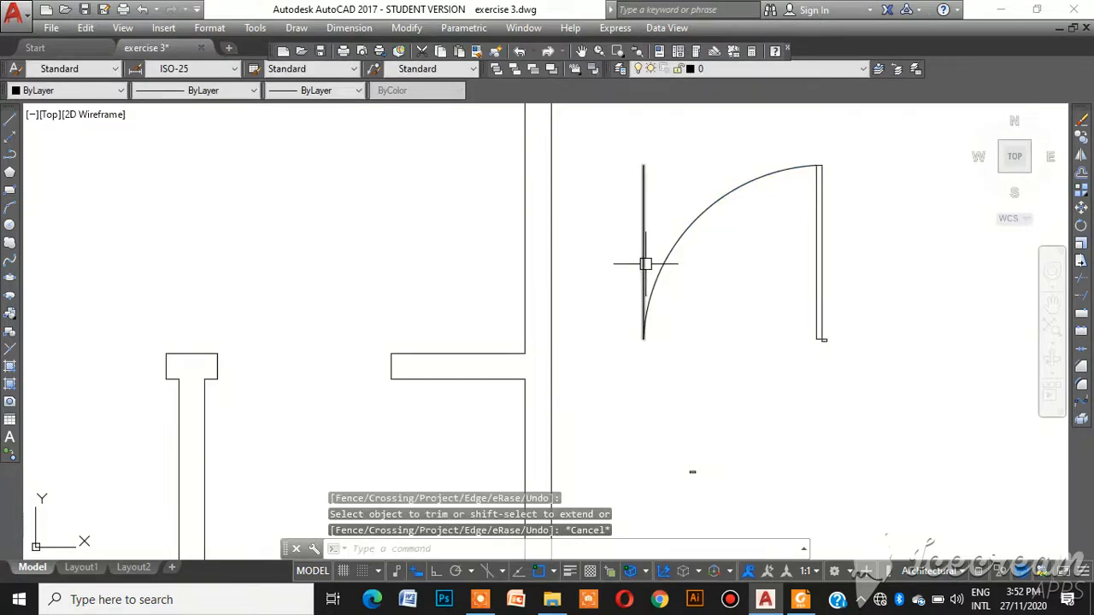
left_click(641, 264)
key("Delete")
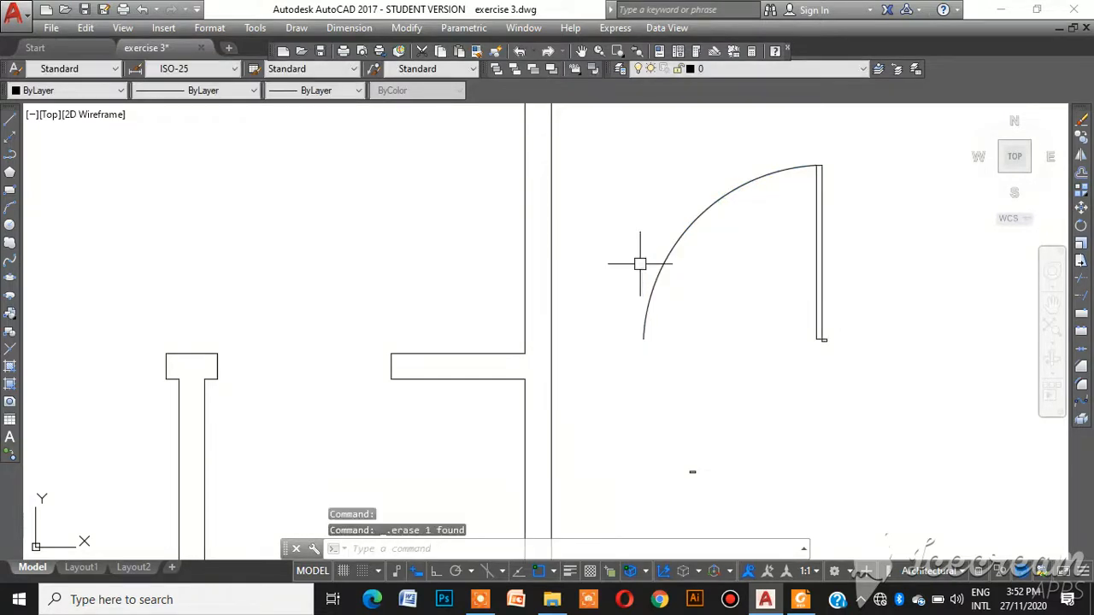
Define the door leaf lines and swing arc as a block named d
mouse_move(880, 161)
left_mouse_down()
mouse_move(757, 151)
mouse_move(728, 286)
left_mouse_up()
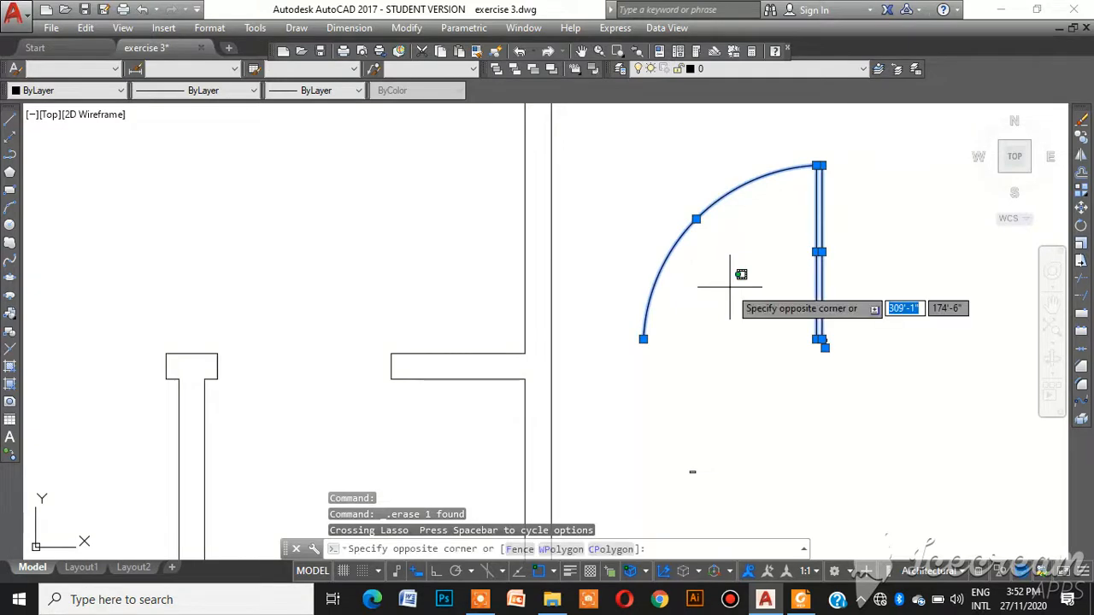
type("blo")
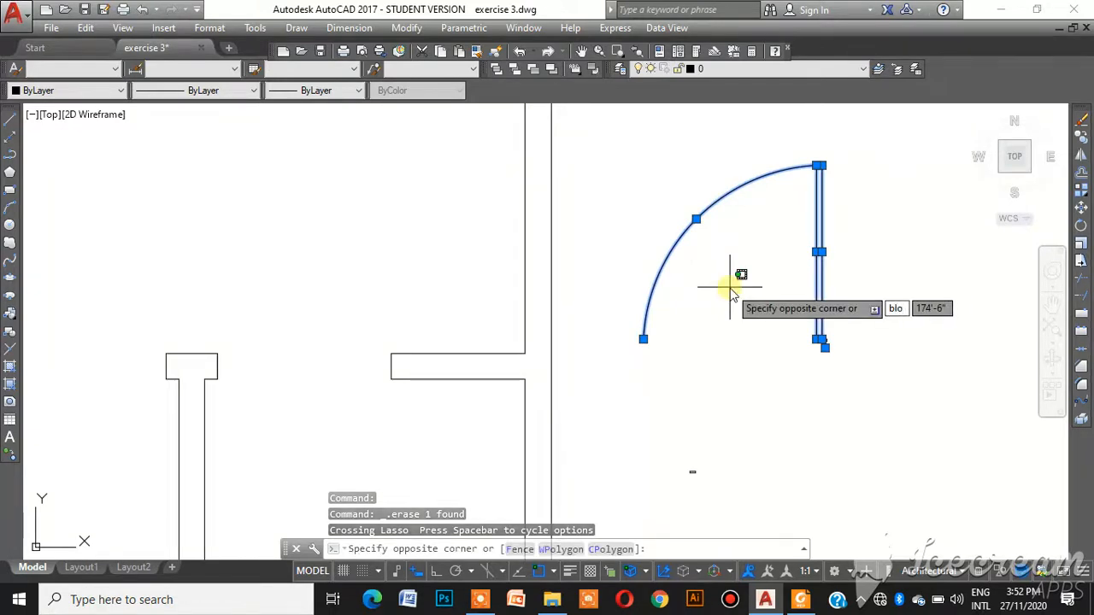
key("Escape")
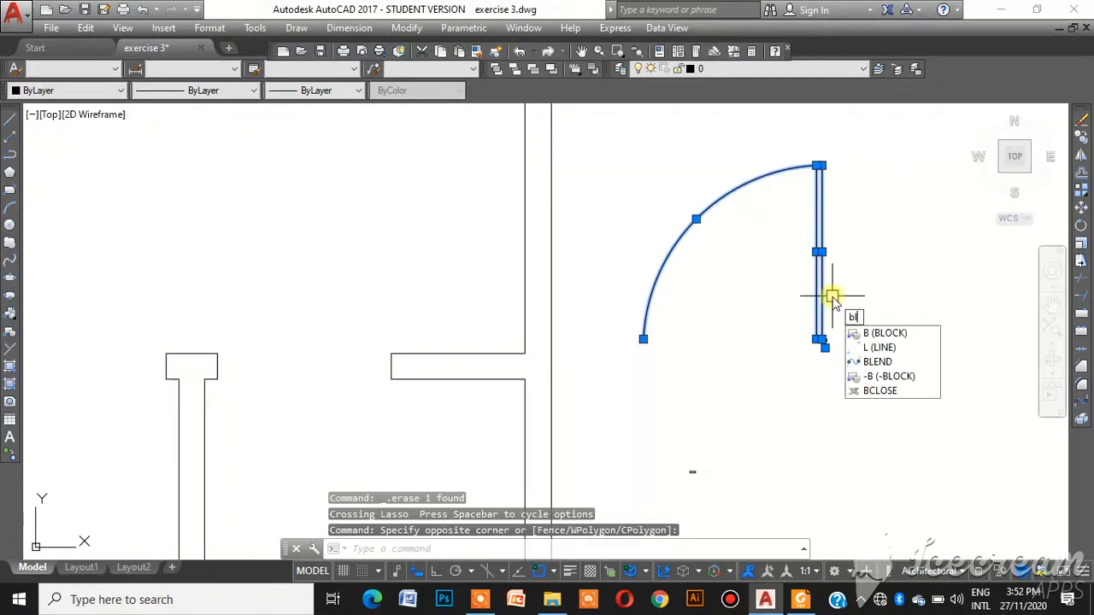
left_click(896, 332)
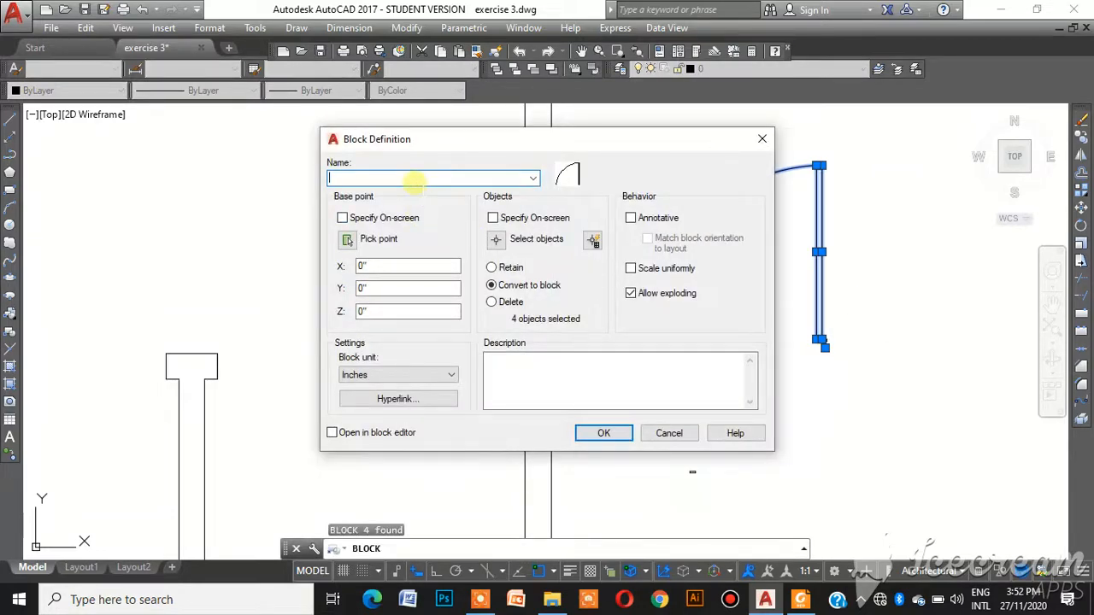
type("d")
key("Return")
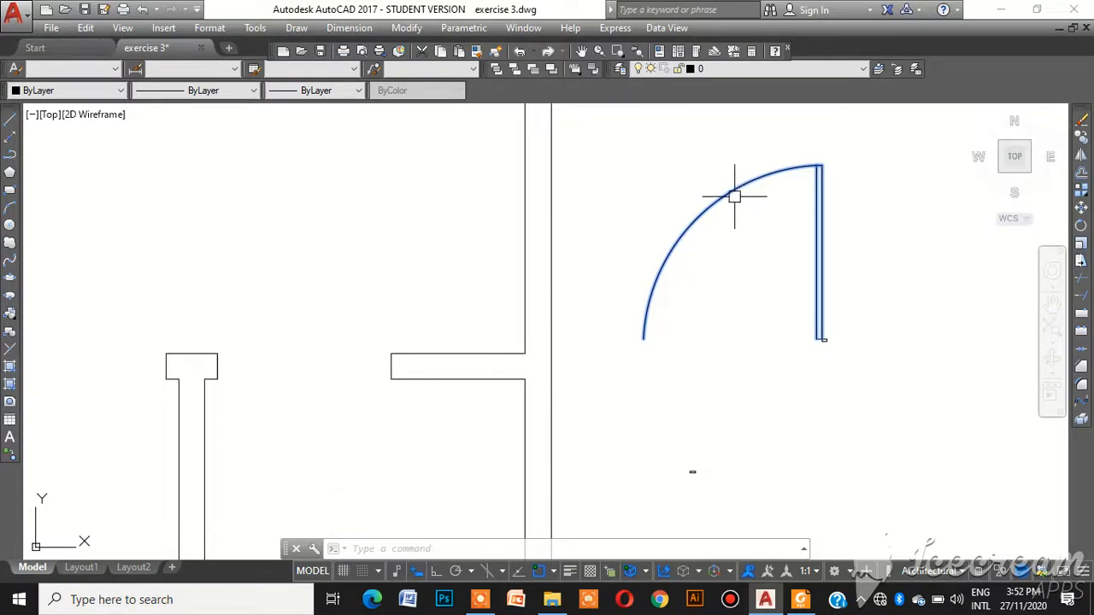
Move the door block from outside the right wall to just above the wall opening beside the T-shaped wall end
type("ove")
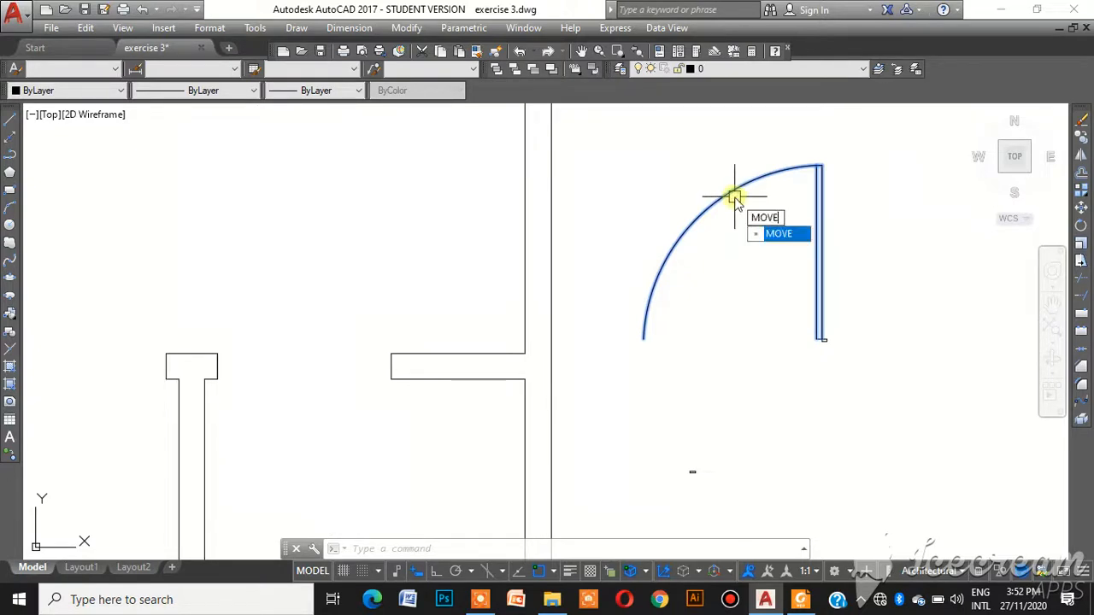
key("Return")
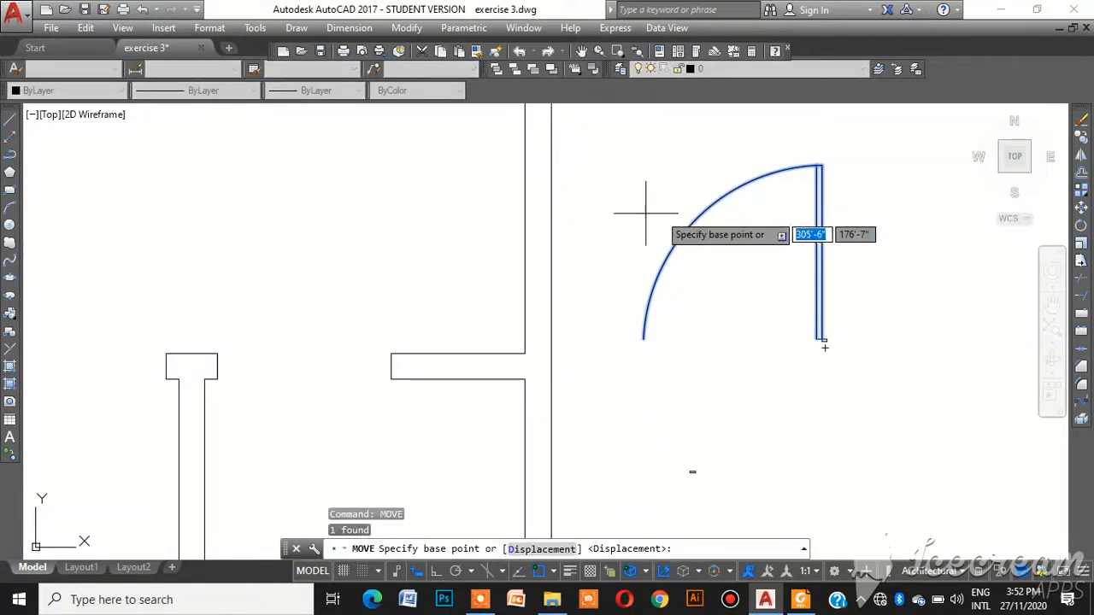
left_click(697, 221)
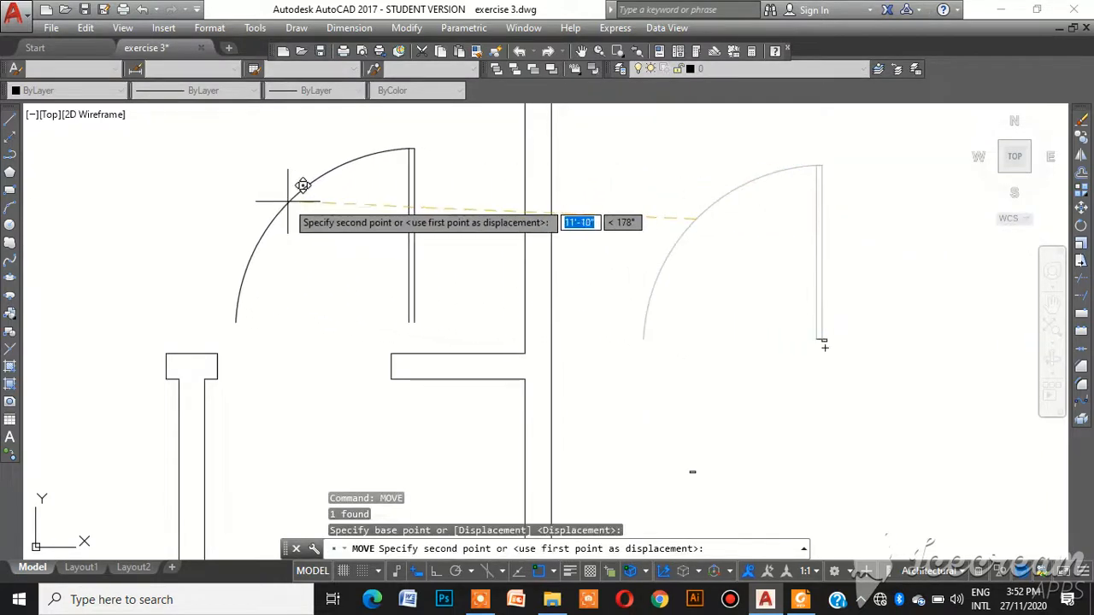
left_click(270, 195)
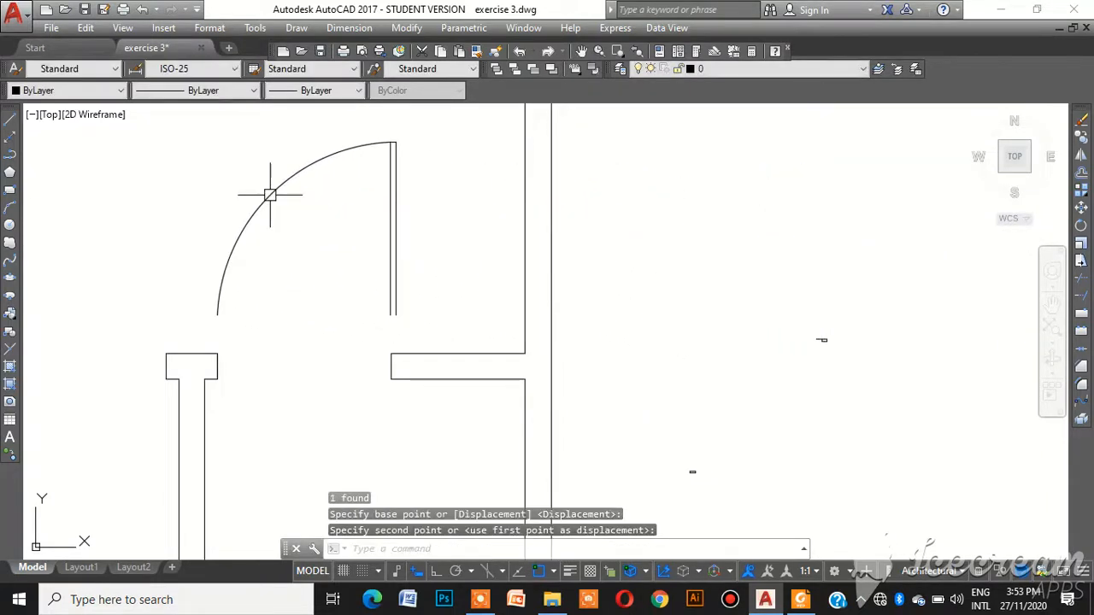
Try to copy and paste the door block into the empty area outside the right wall
left_click(395, 210)
key("ctrl+c")
key("ctrl+v")
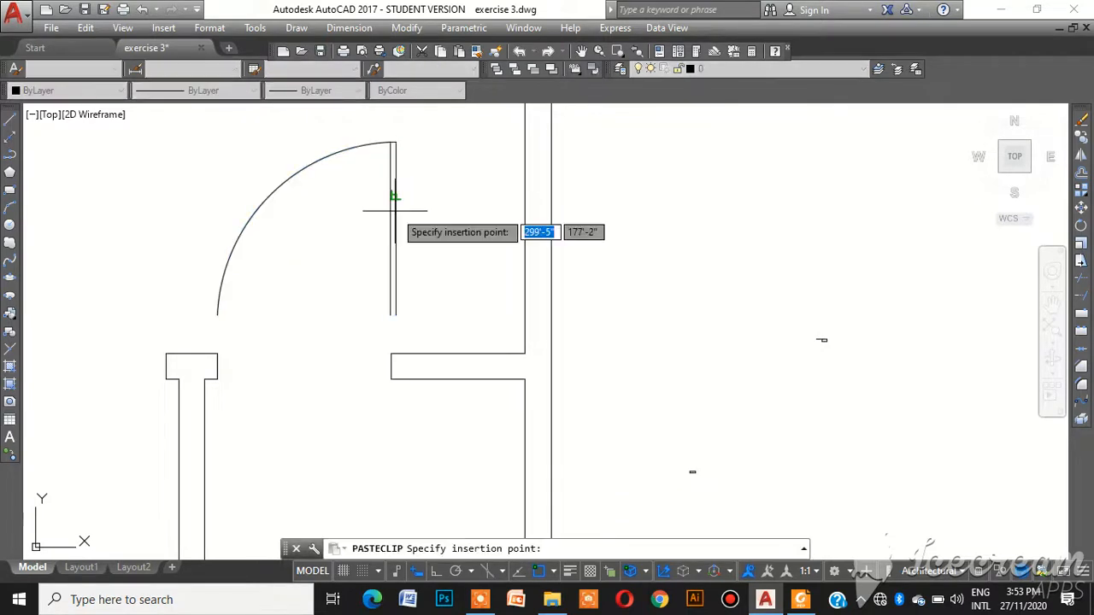
left_click(632, 225)
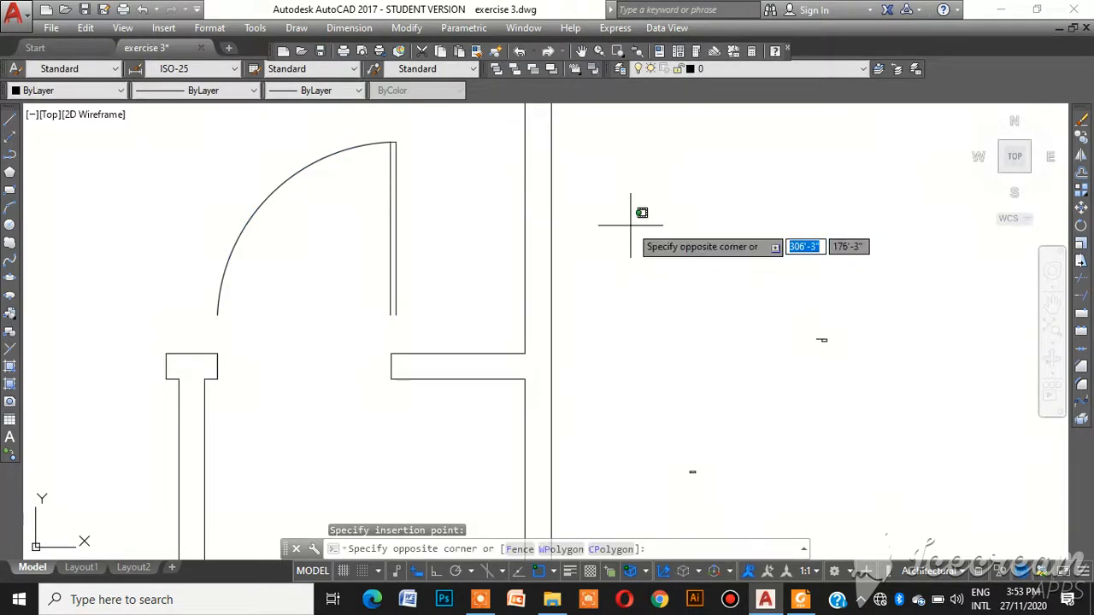
left_click(394, 209)
key("ctrl+c")
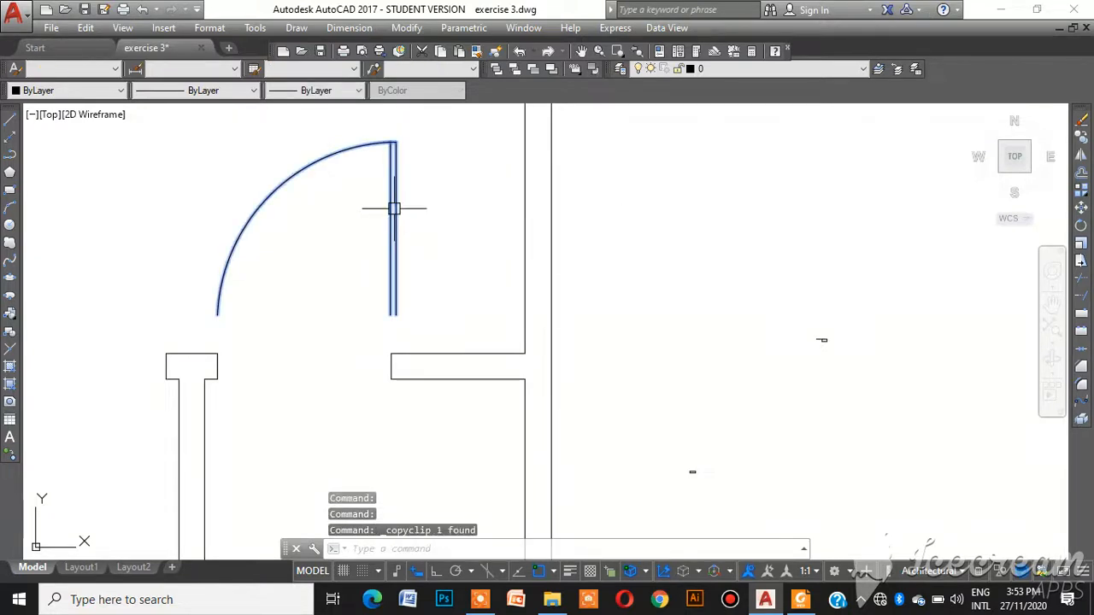
key("ctrl+v")
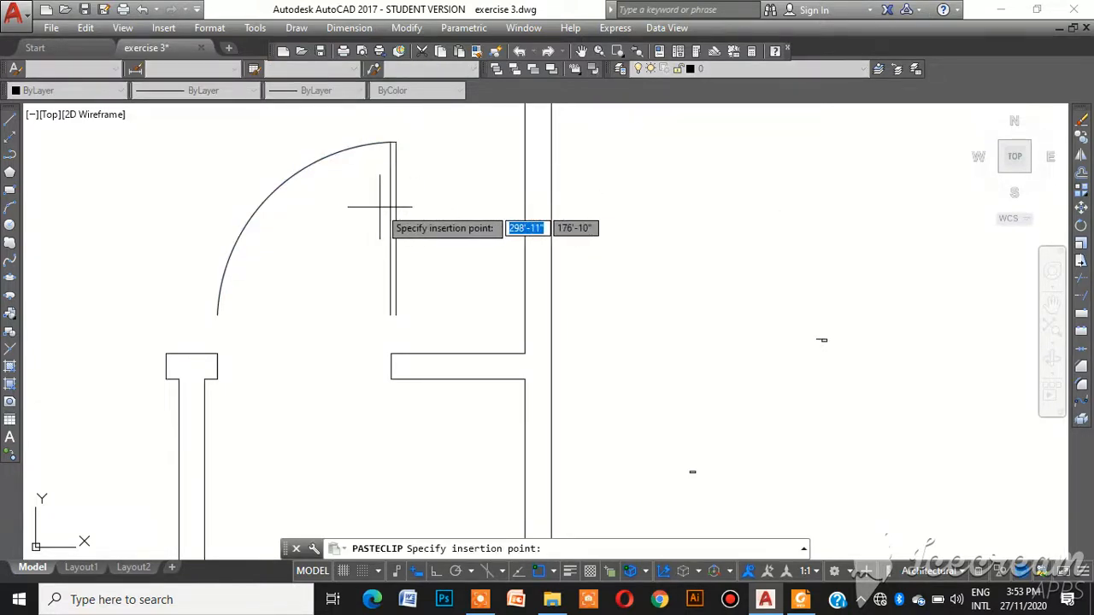
key("Escape")
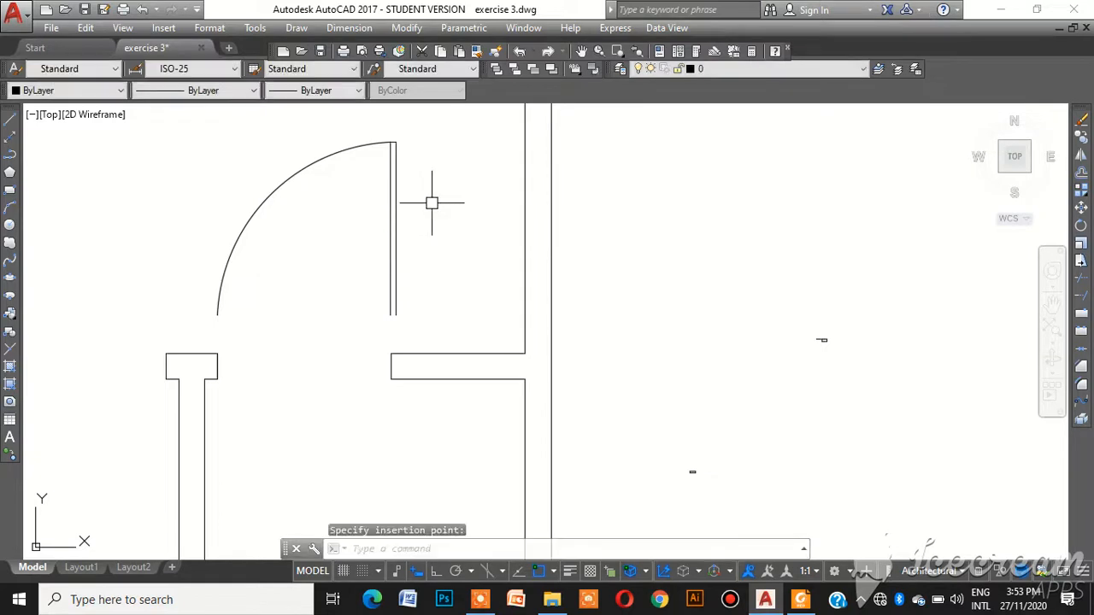
Align the door block to the opening, matching the arc's lower end and the leaf's lower-right end to the jamb midpoints, with scaling enabled
left_click(392, 220)
left_click(669, 275)
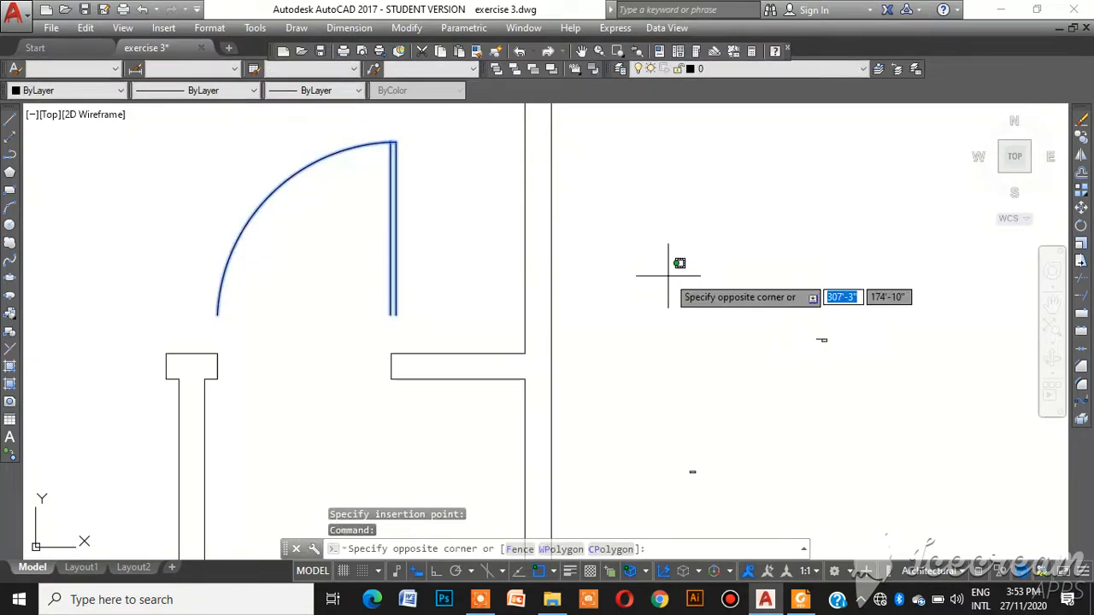
left_click(651, 303)
type("a")
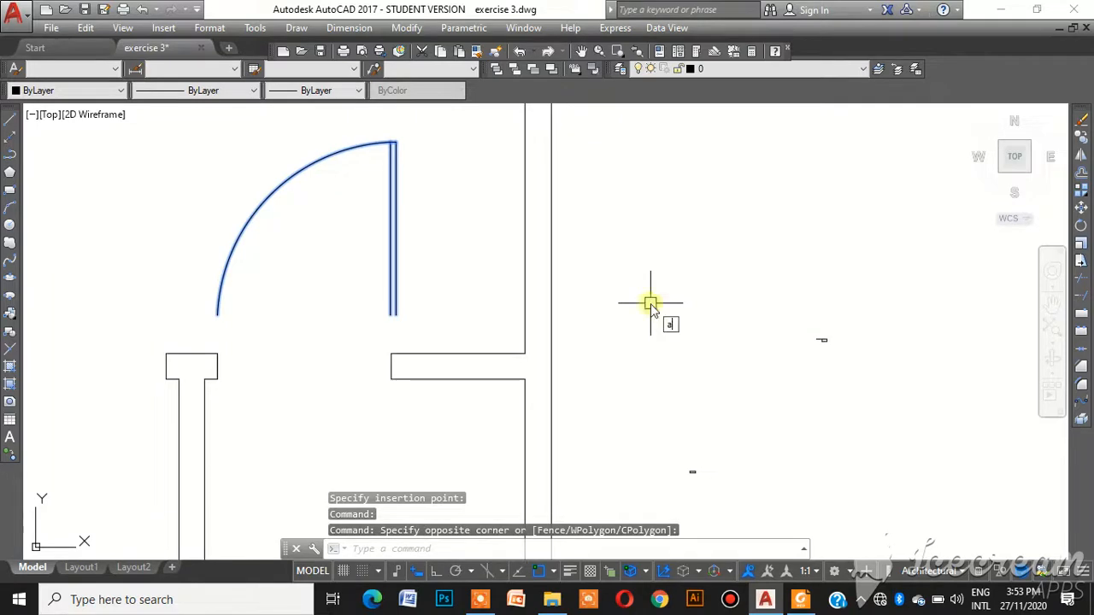
type("l")
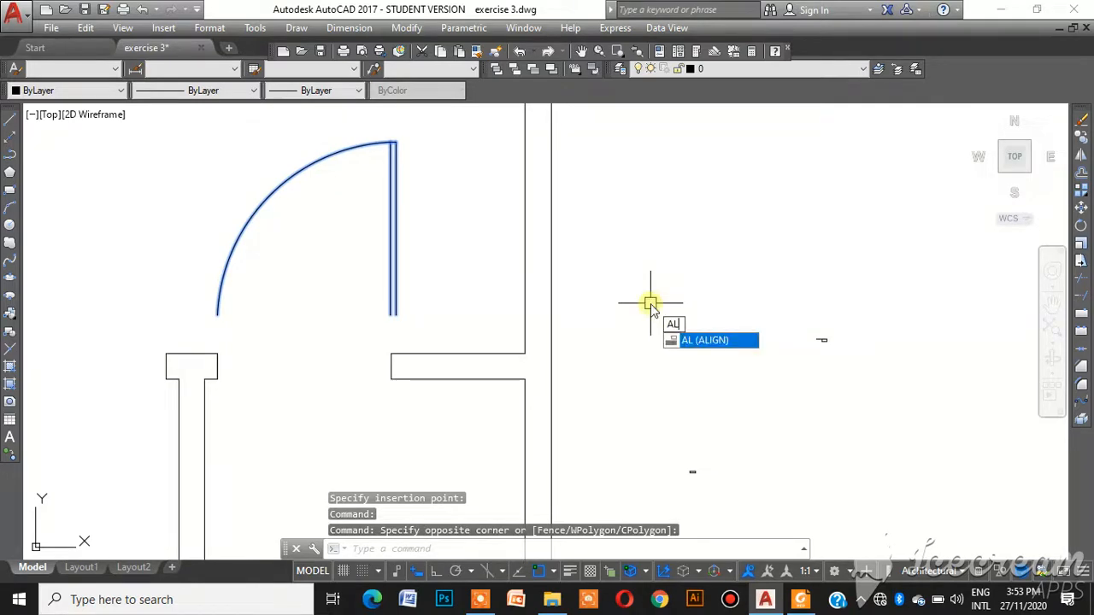
left_click(700, 342)
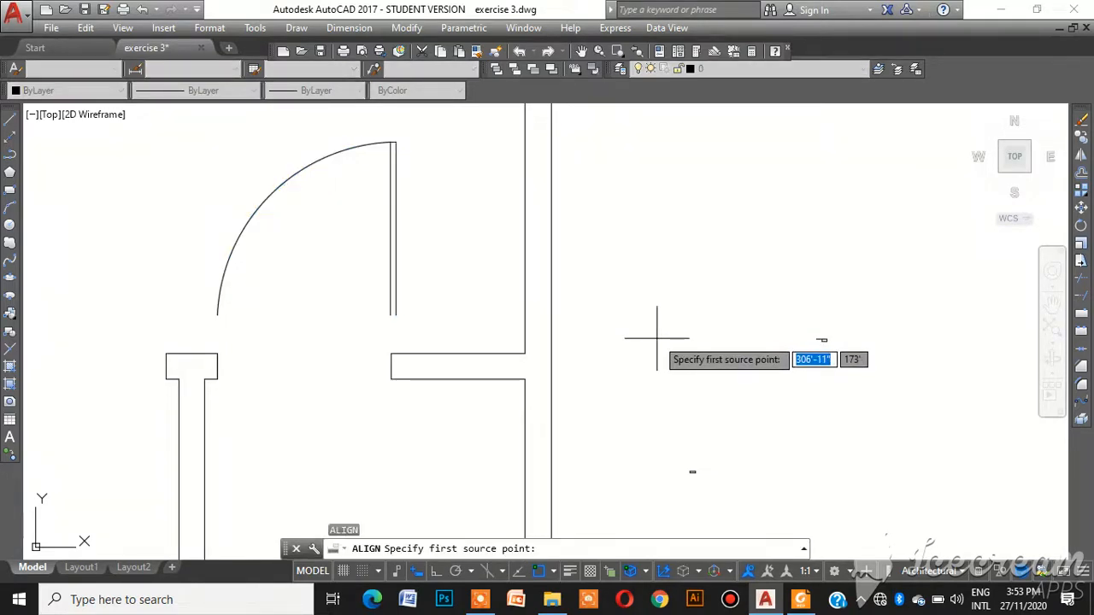
key("Return")
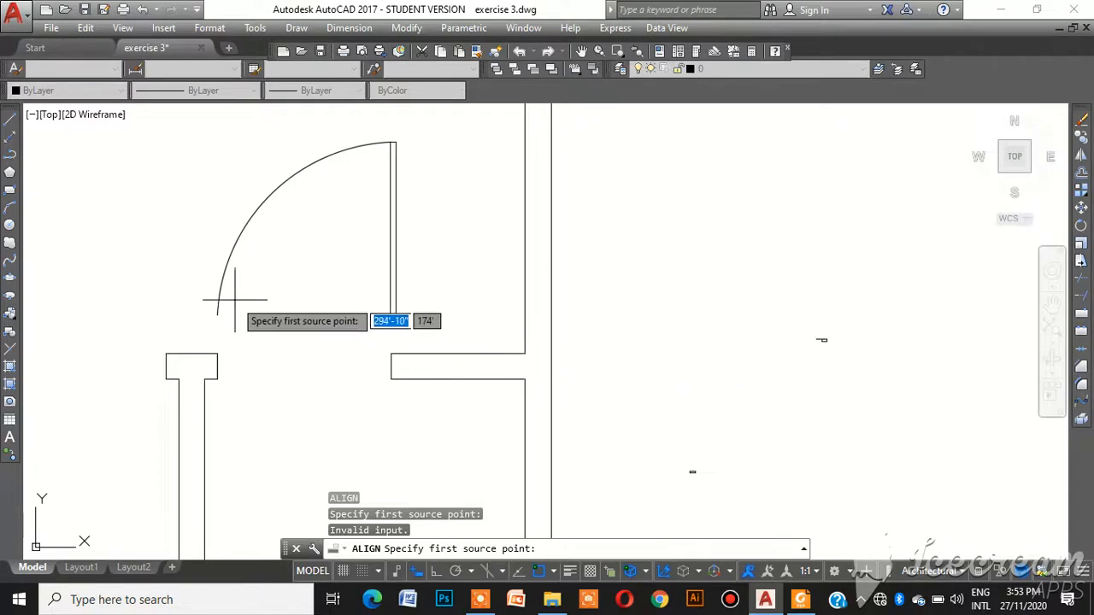
left_click(217, 315)
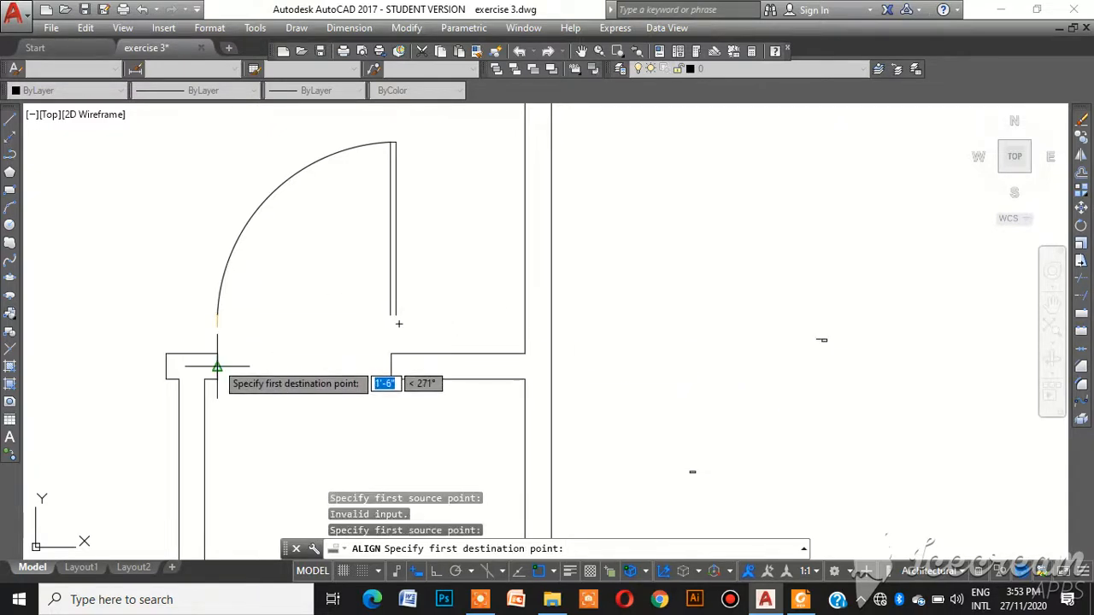
left_click(217, 353)
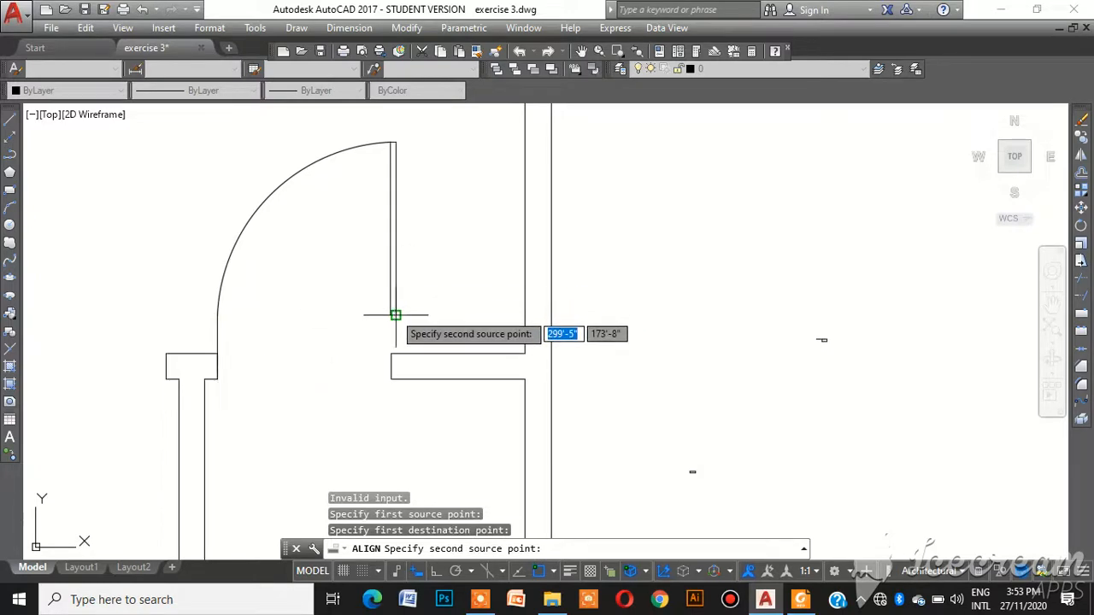
left_click(395, 315)
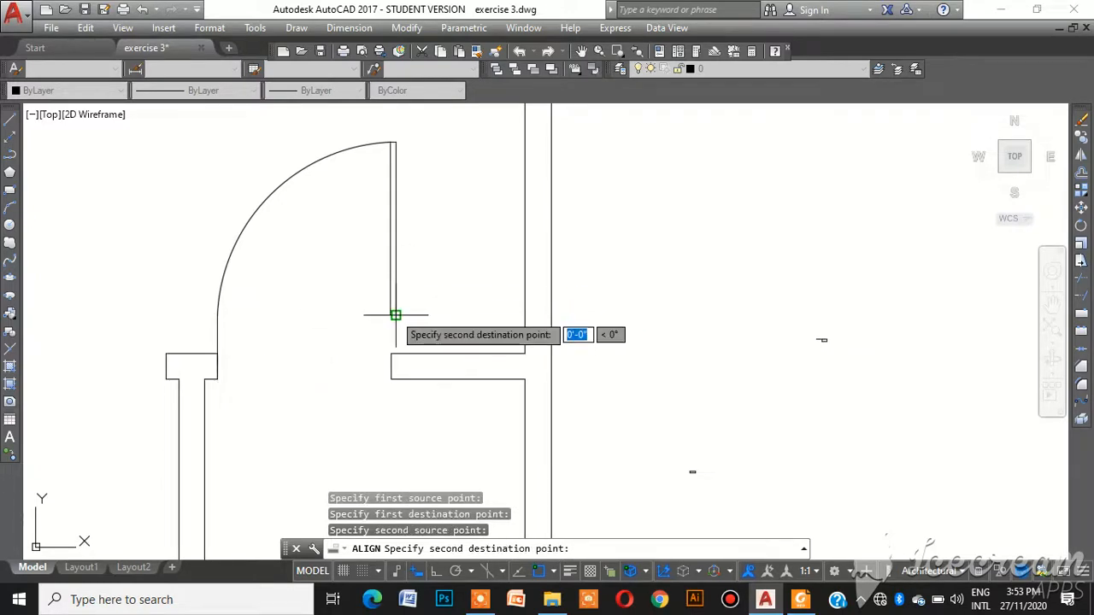
left_click(391, 369)
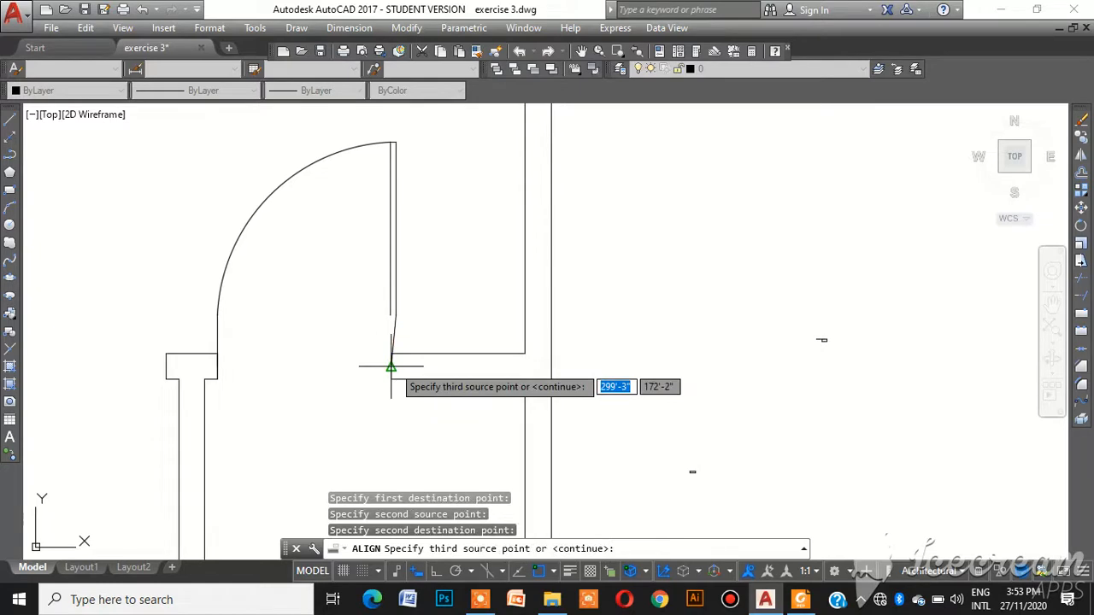
key("Return")
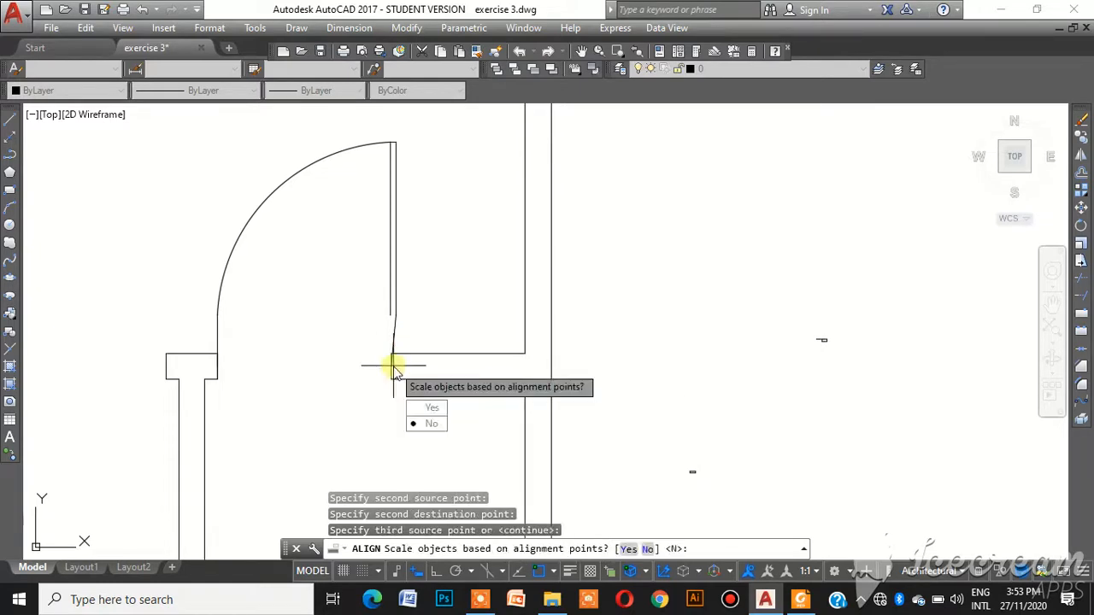
left_click(430, 408)
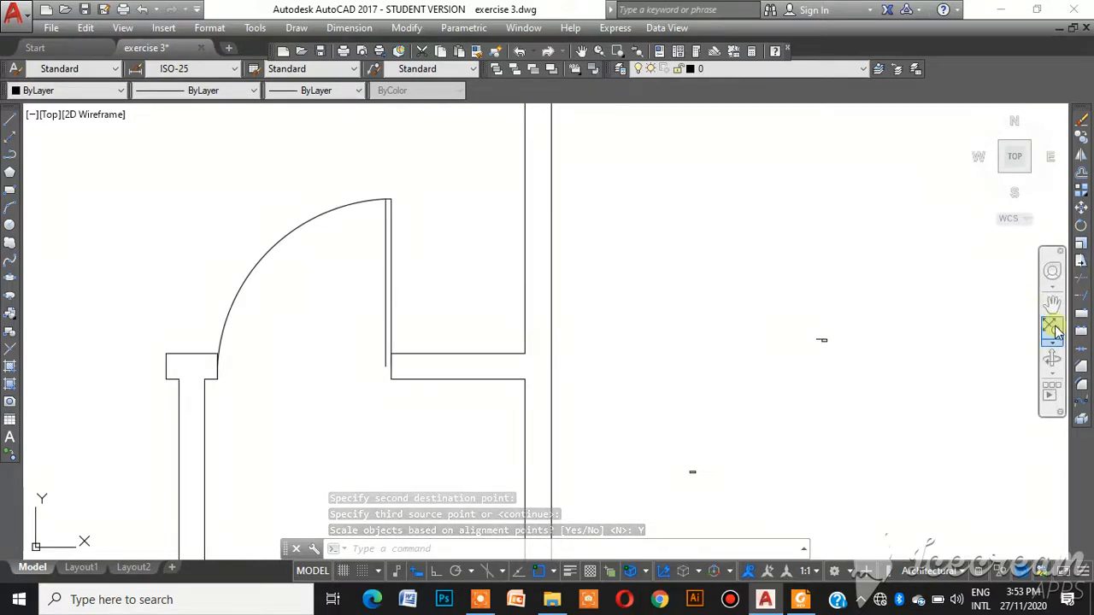
left_click(1054, 343)
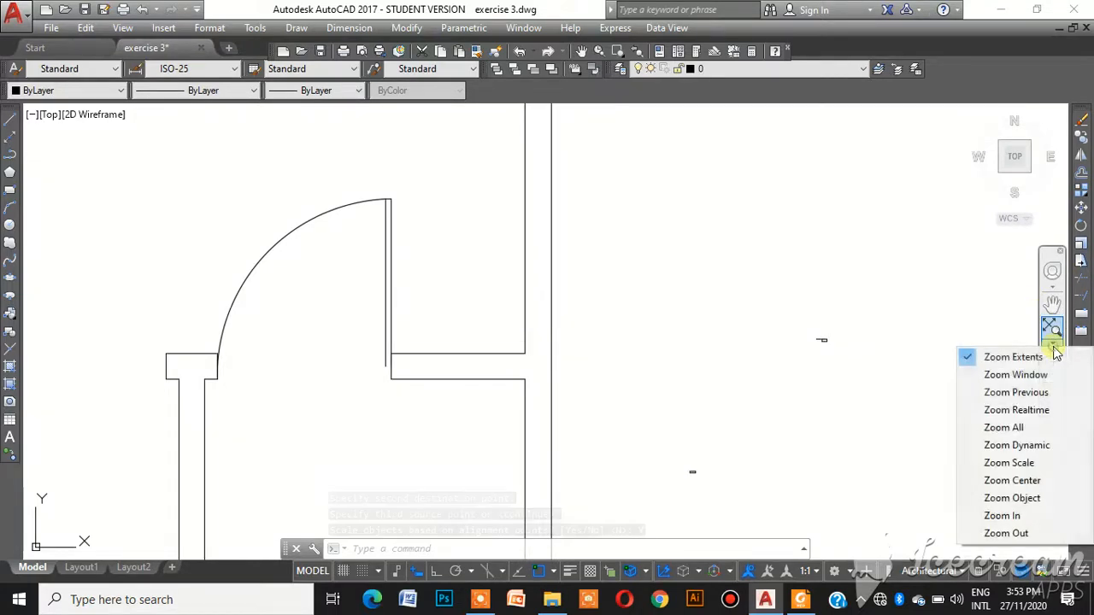
left_click(1013, 518)
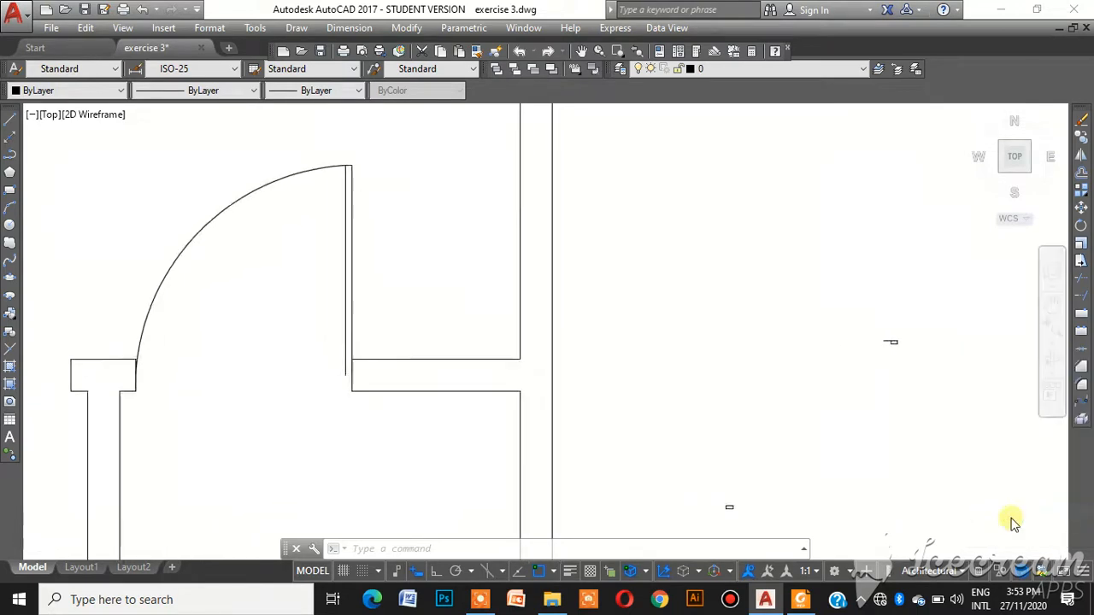
left_click(1054, 357)
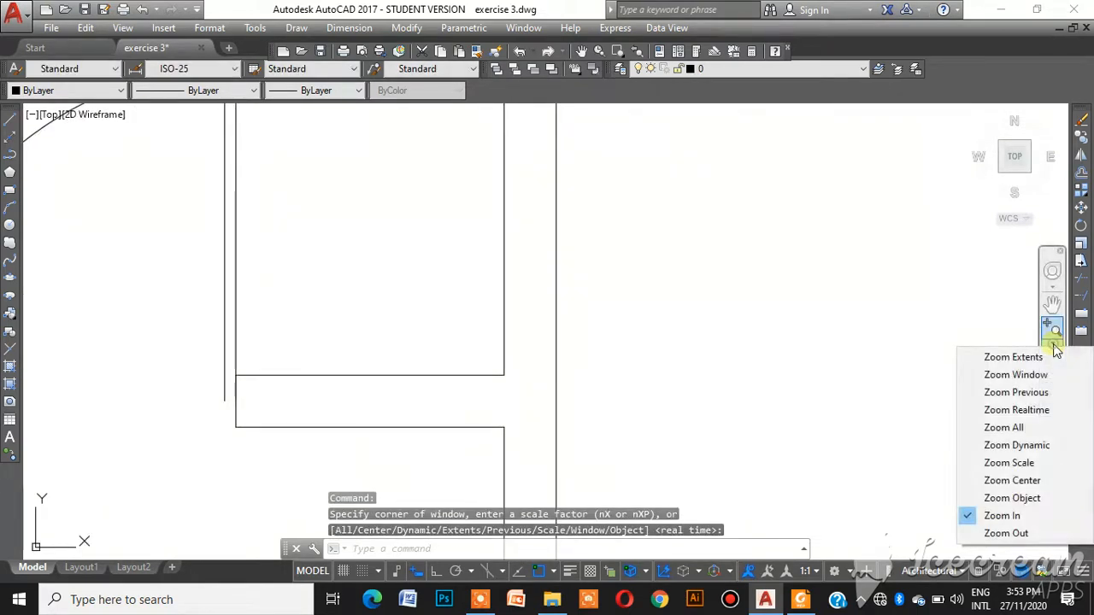
left_click(1029, 533)
left_click(479, 599)
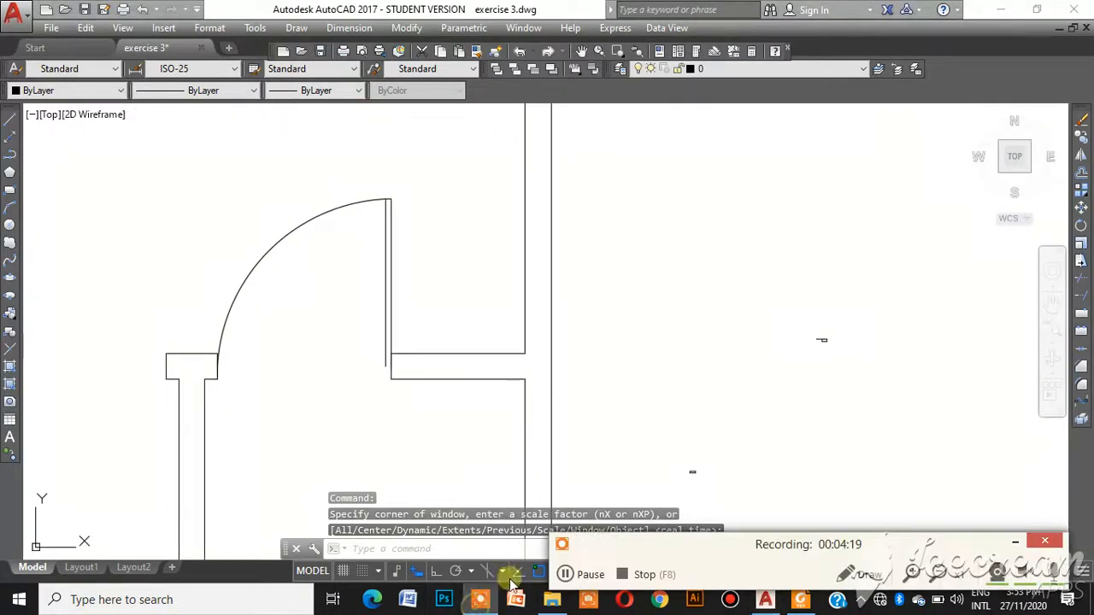
left_click(566, 574)
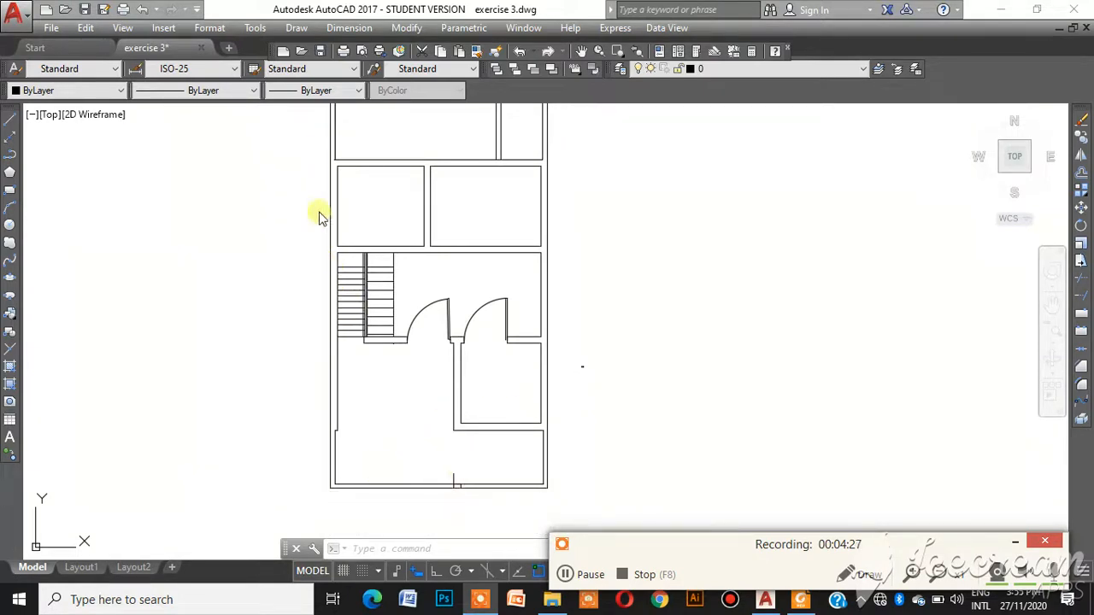
Add a Quick Dimension for the full length of the outer left wall, placed outside the plan beside it
left_click(349, 27)
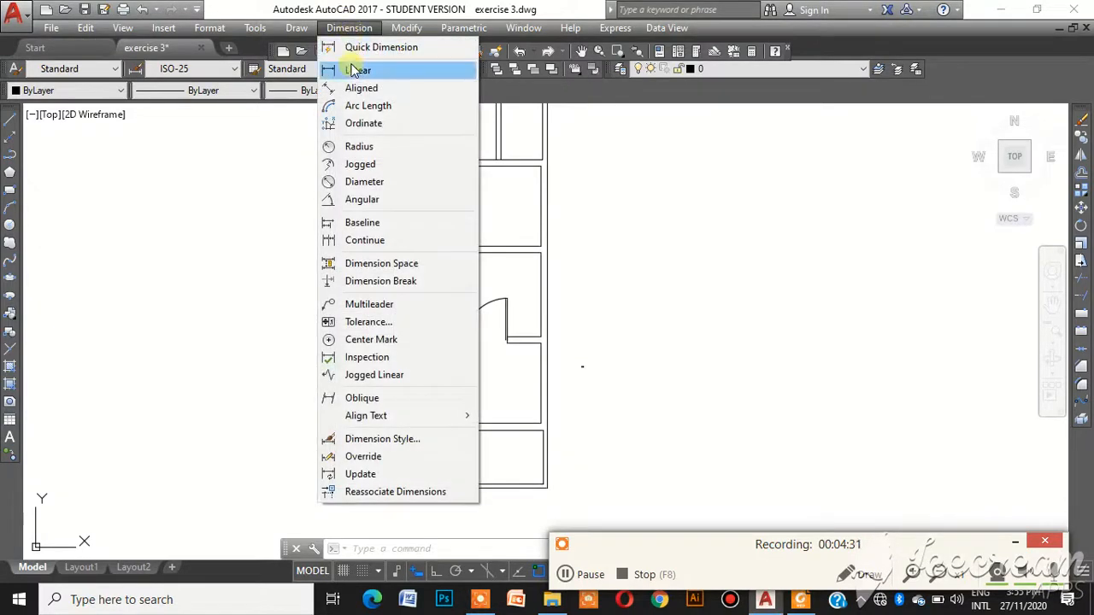
left_click(352, 47)
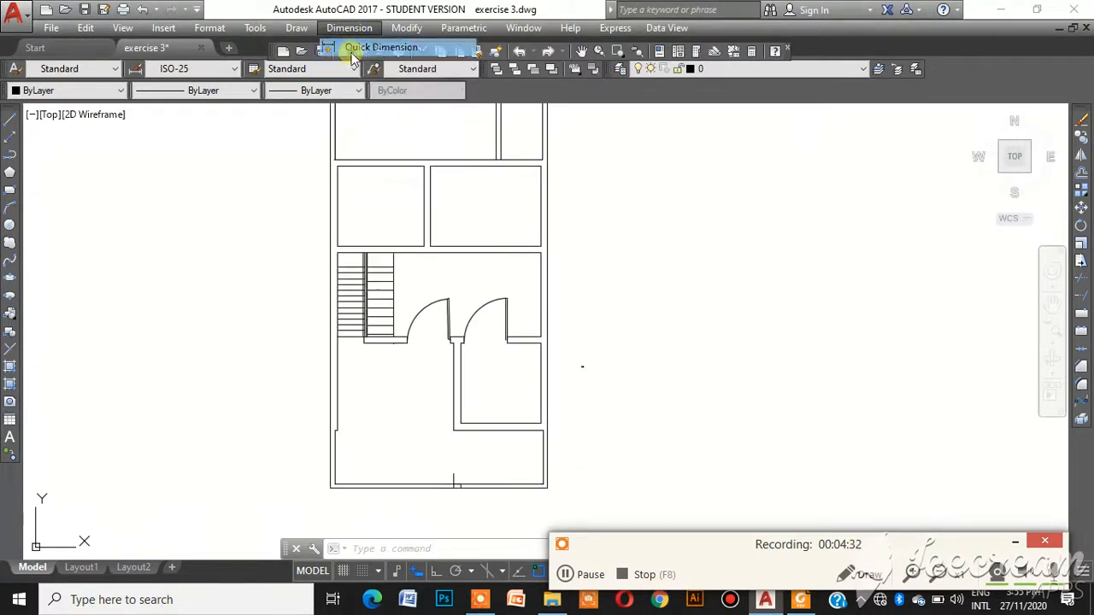
left_click(332, 184)
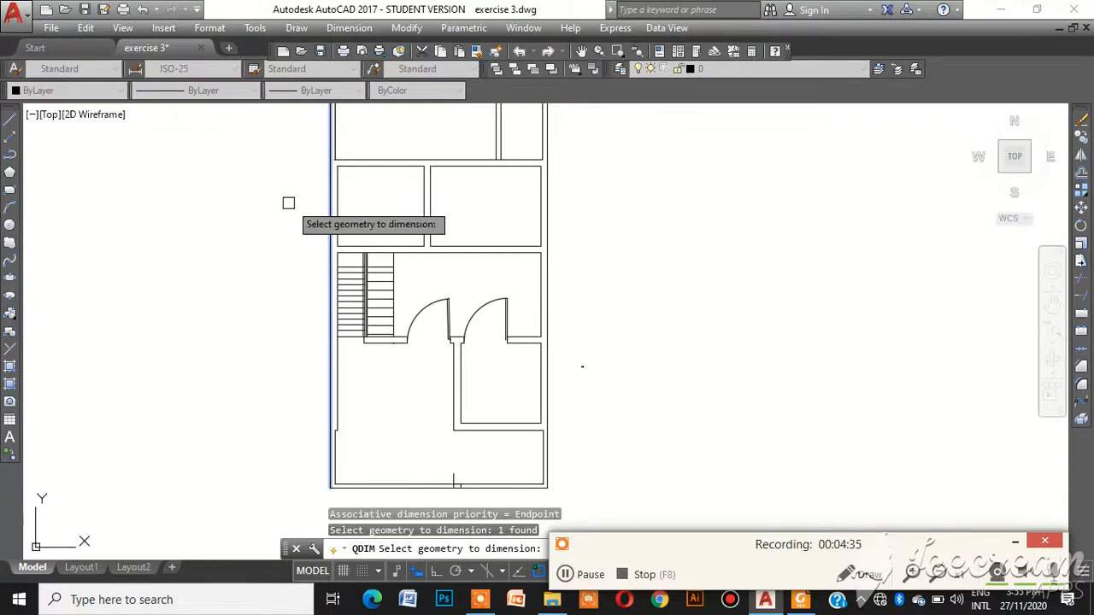
left_click(299, 196)
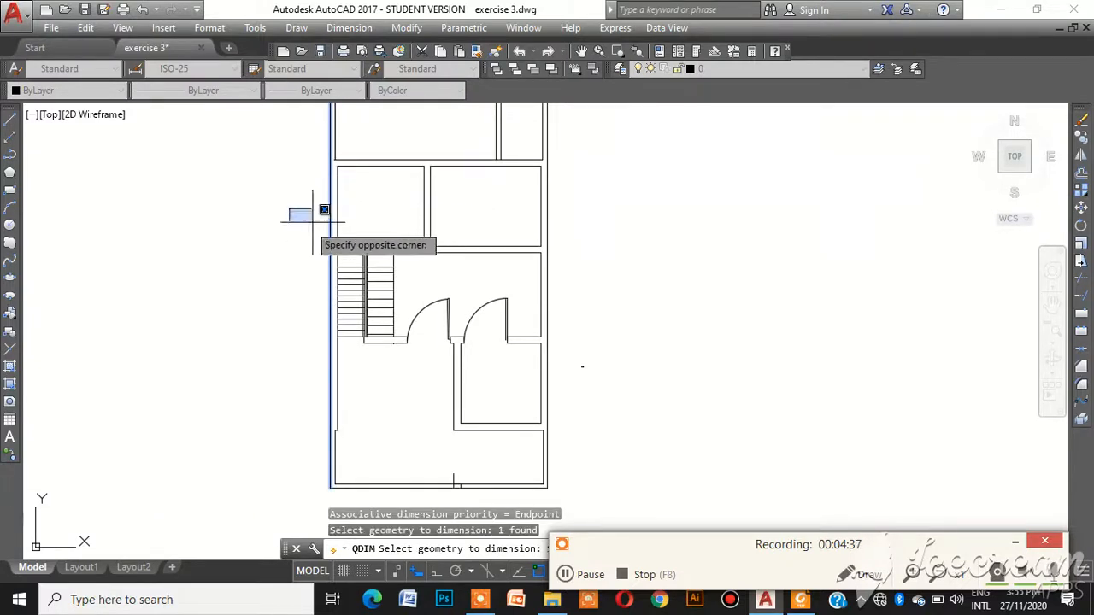
left_click(293, 223)
key("Return")
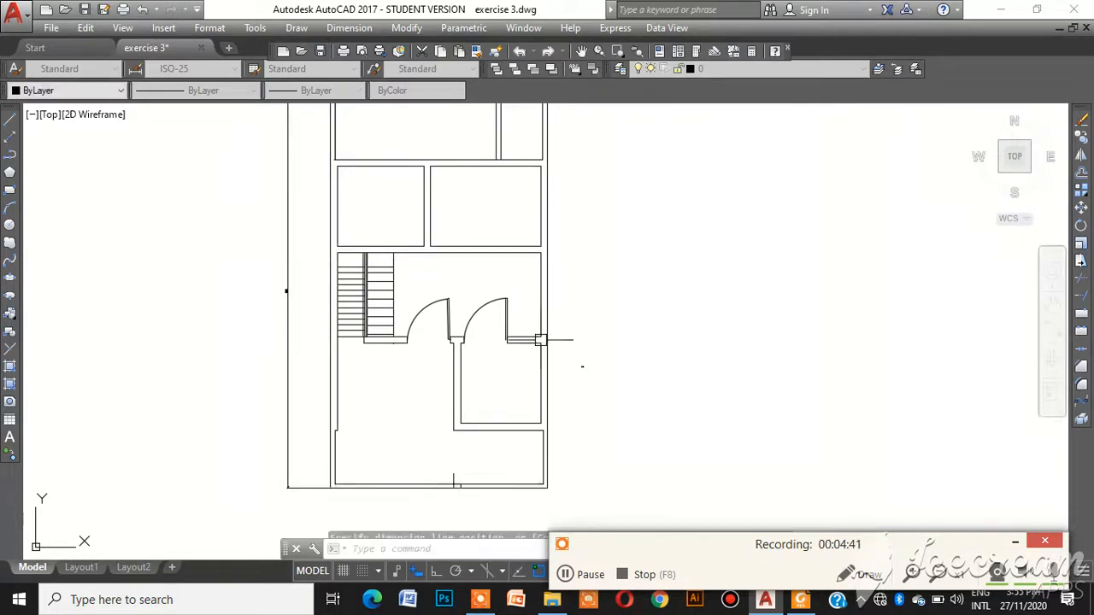
Add a Quick Dimension for the inner right wall line of the stair hall, placed outside the right wall
left_click(540, 340)
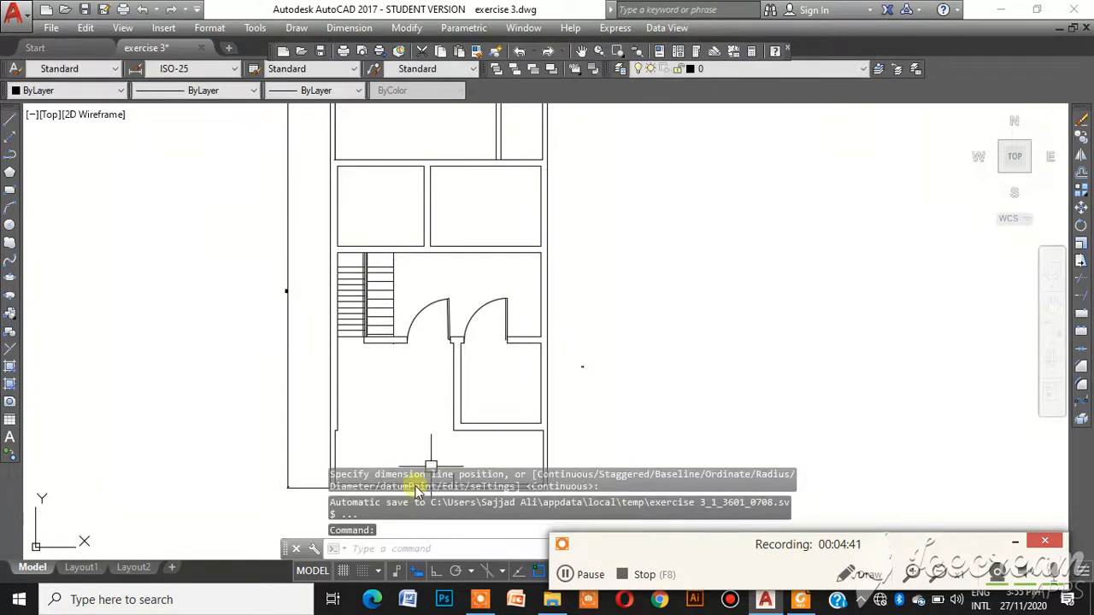
left_click(547, 301)
key("Return")
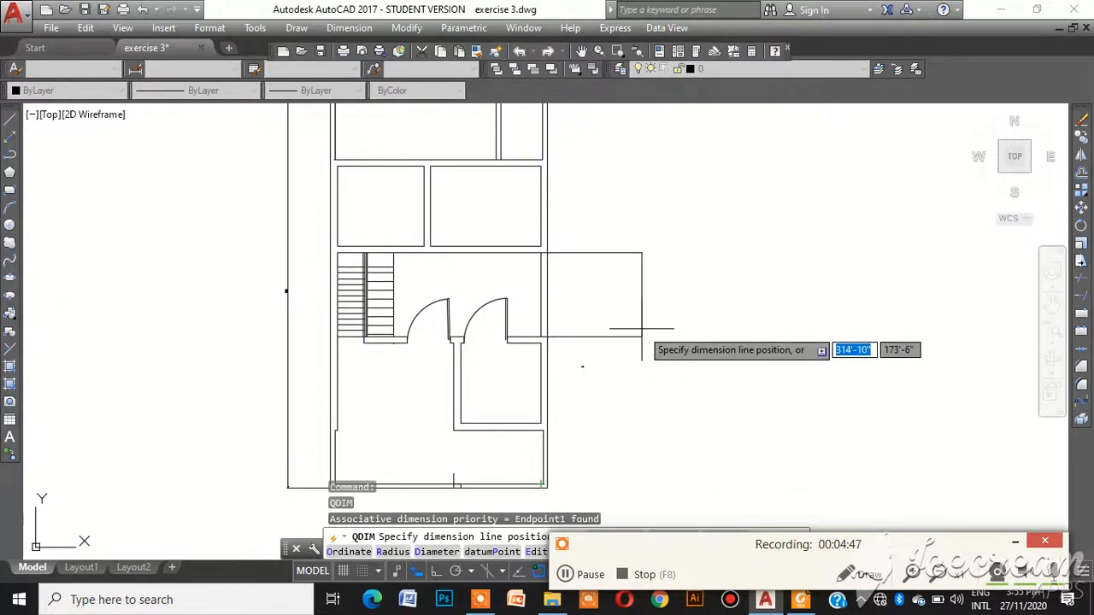
key("Escape")
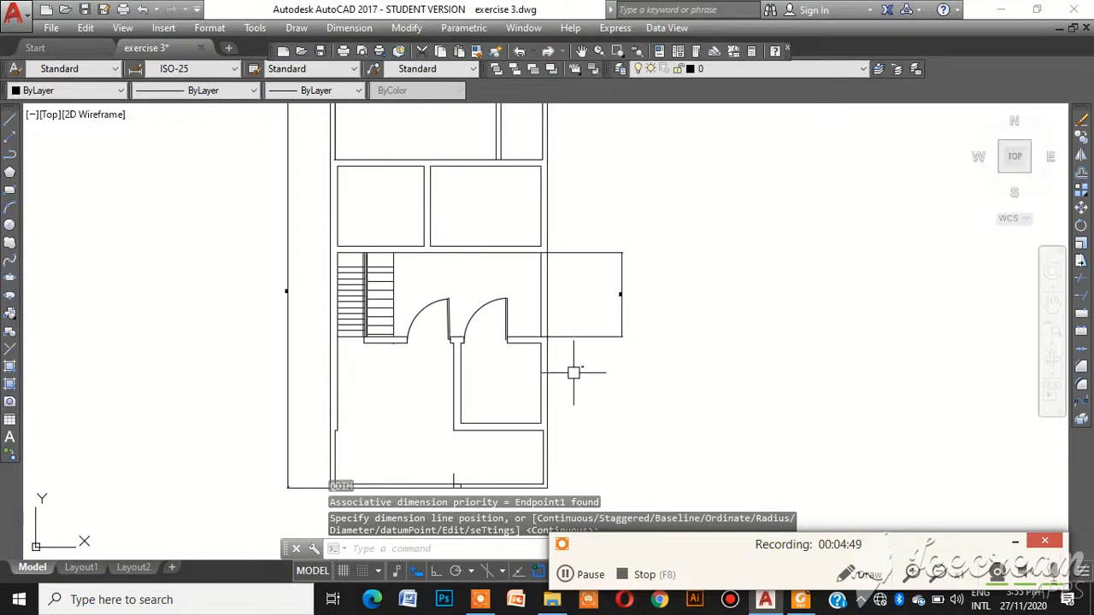
Add a Quick Dimension for the inner right wall line of the lowest room, placed outside the right wall
left_click(544, 445)
key("space")
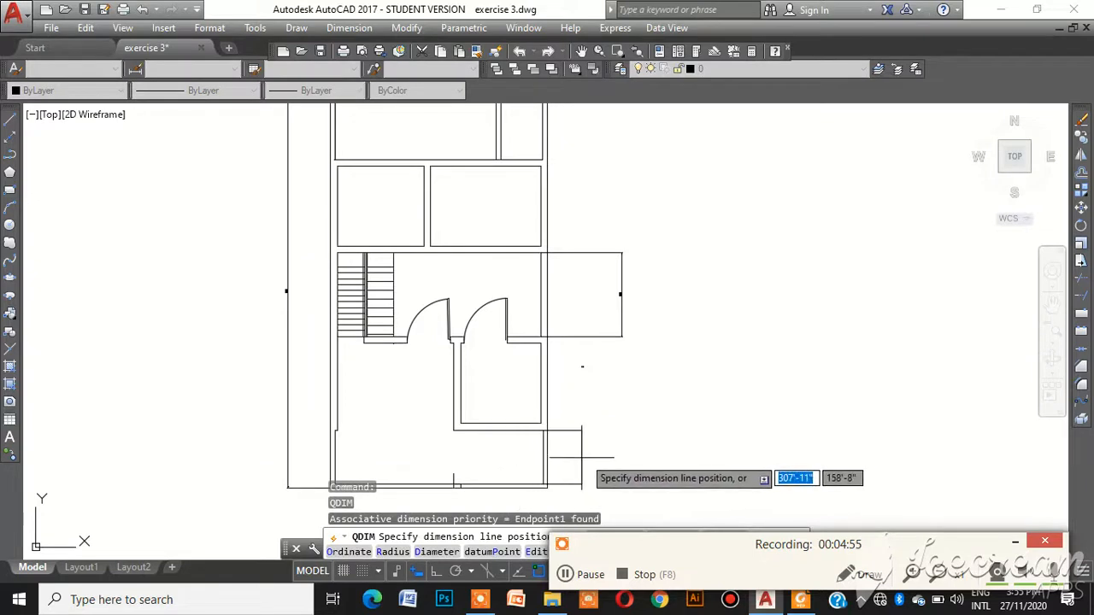
left_click(611, 454)
key("space")
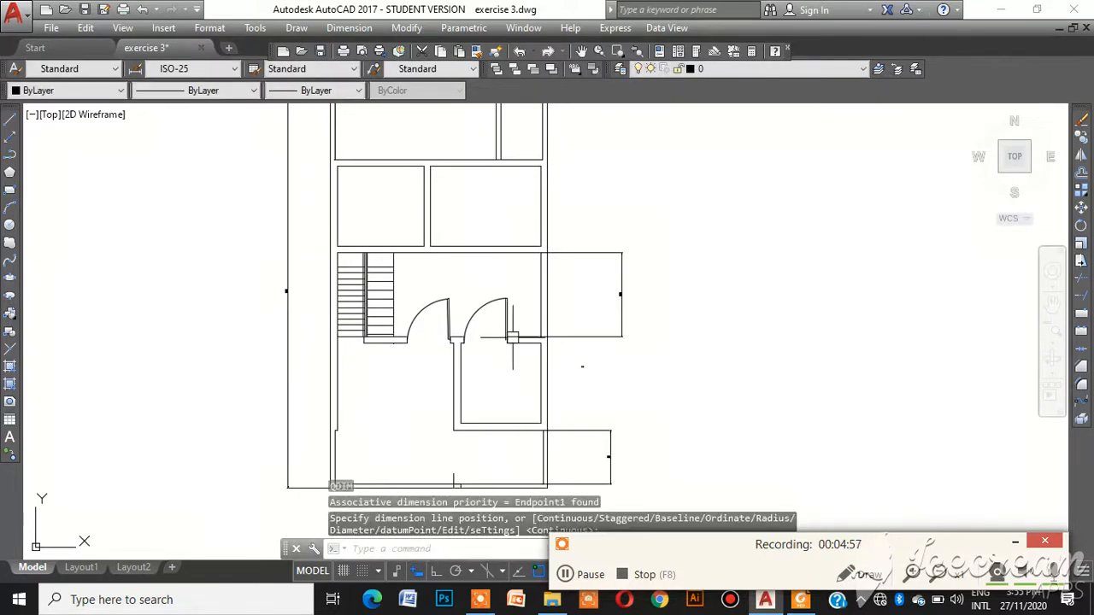
Undo the Quick Dimension on the lowest room's right wall
left_click(538, 196)
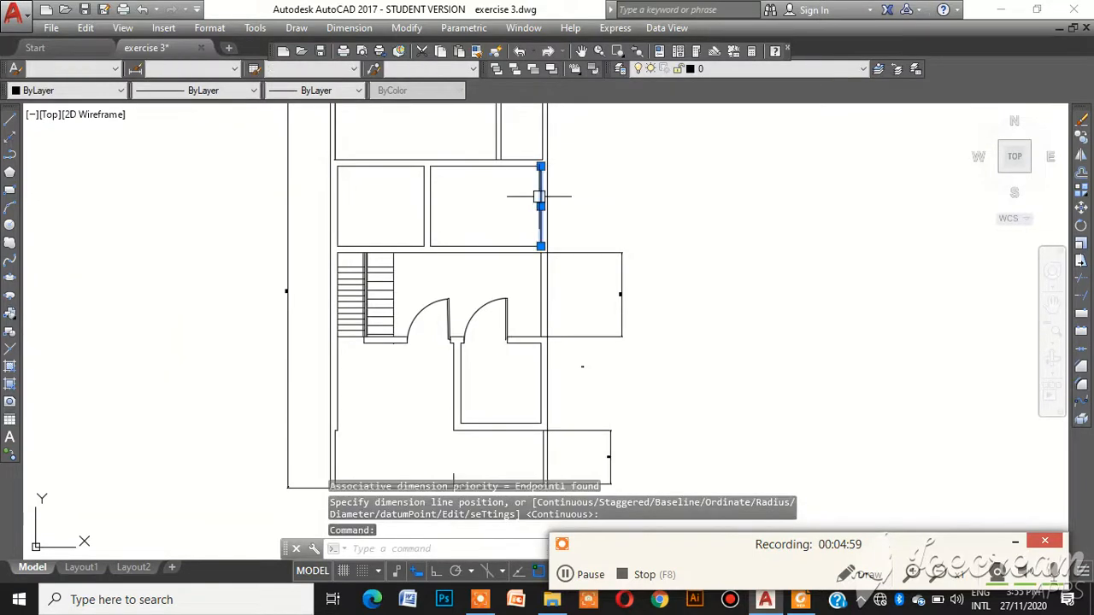
key("space")
key("ctrl+z")
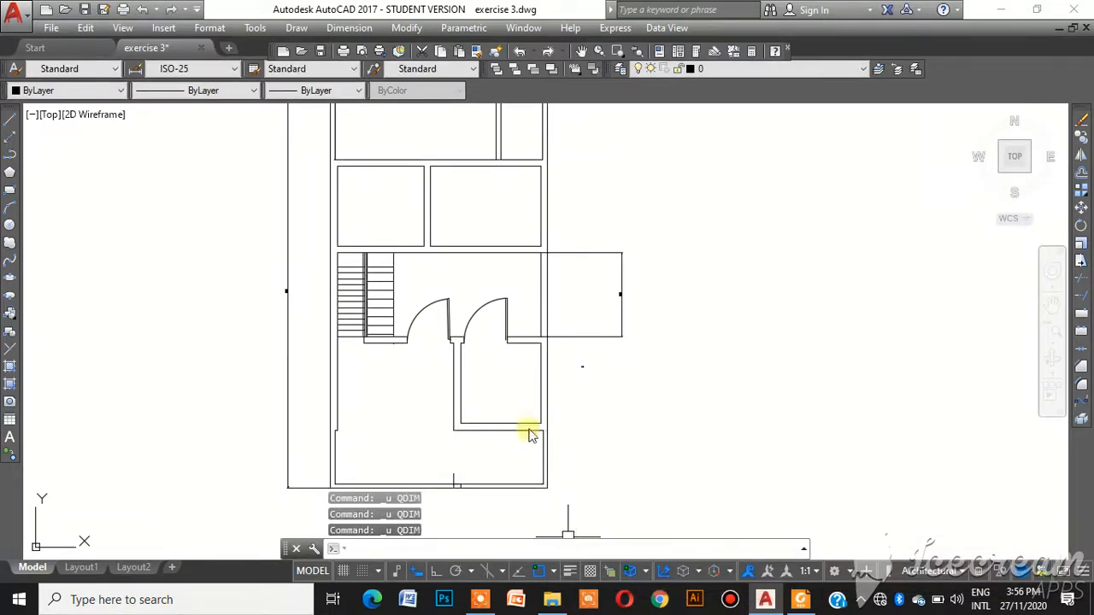
Quick-dimension the inner right wall line of the room above the stair hall, in line with the stair hall's dimension
left_click(348, 28)
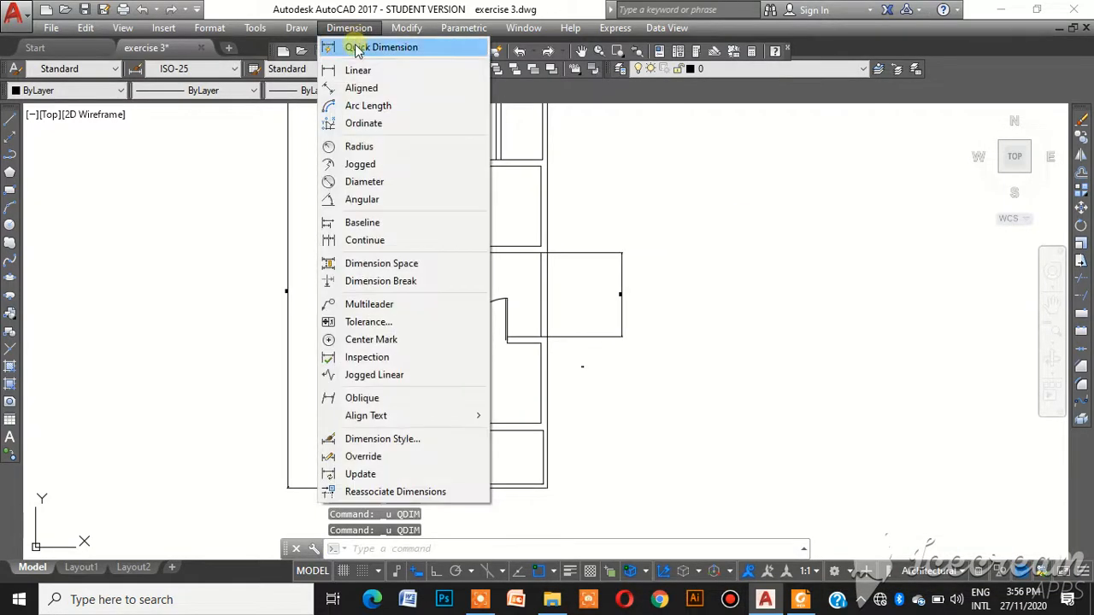
left_click(376, 47)
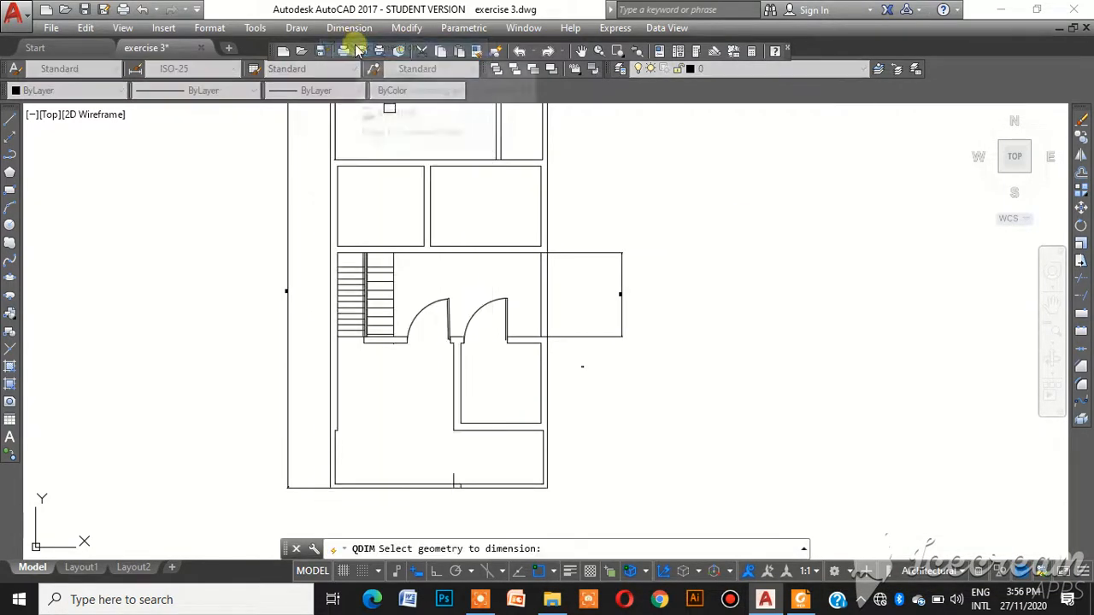
left_click(539, 190)
key("Return")
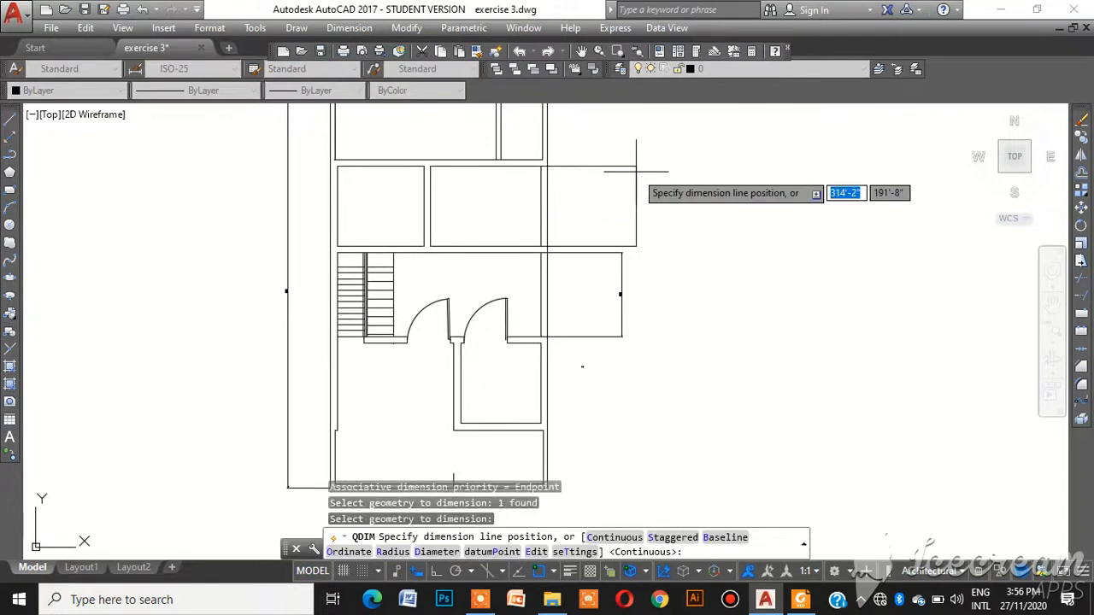
left_click(622, 171)
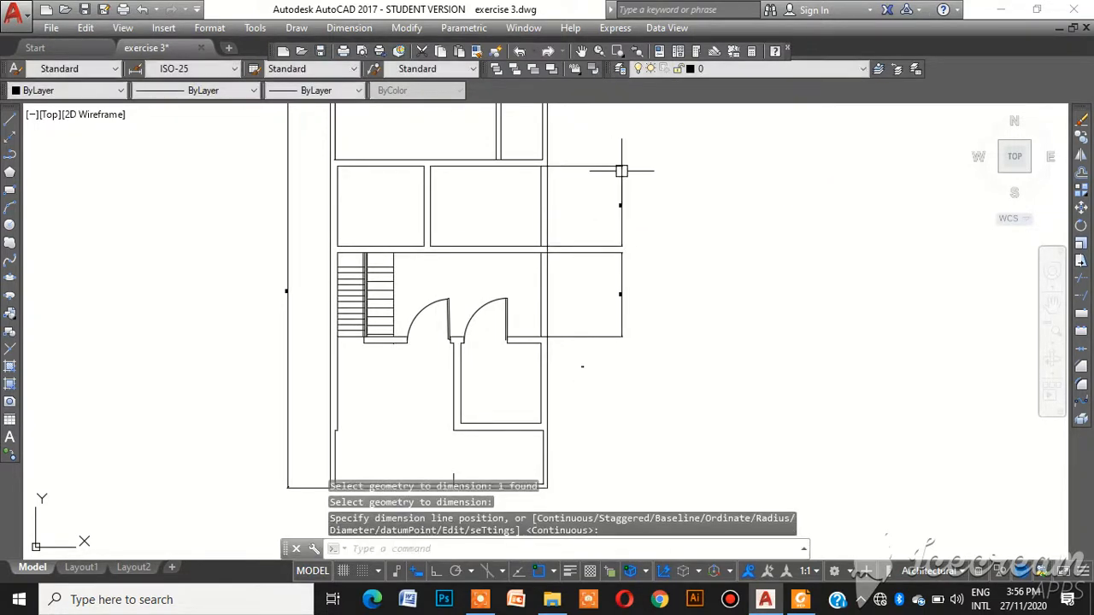
Quick-dimension the inner right wall line of the room below the stair hall, placed outside the right wall
left_click(538, 393)
key("space")
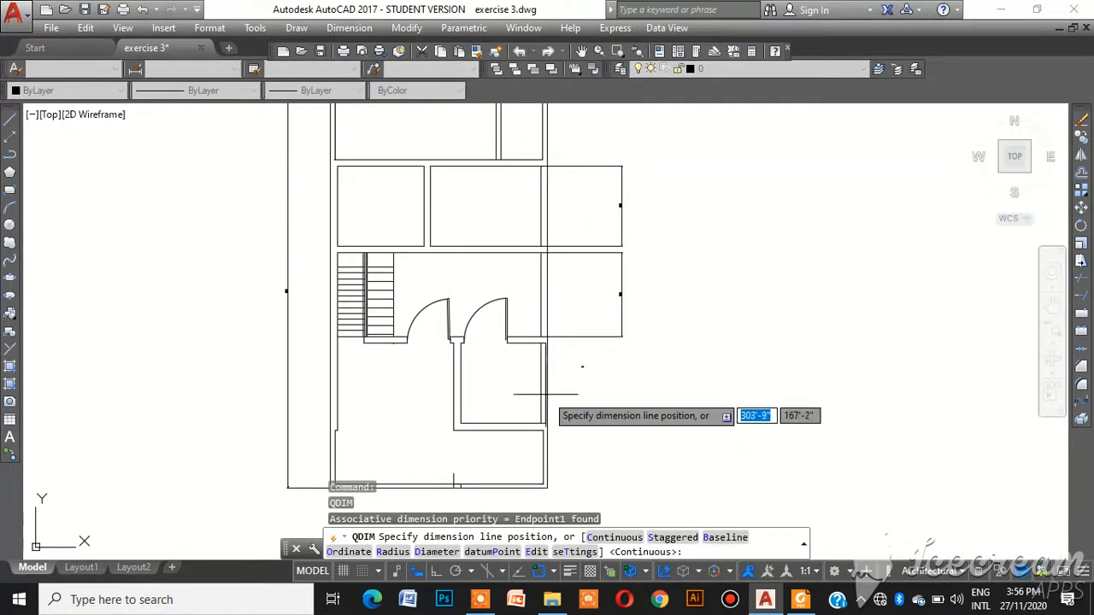
key("Escape")
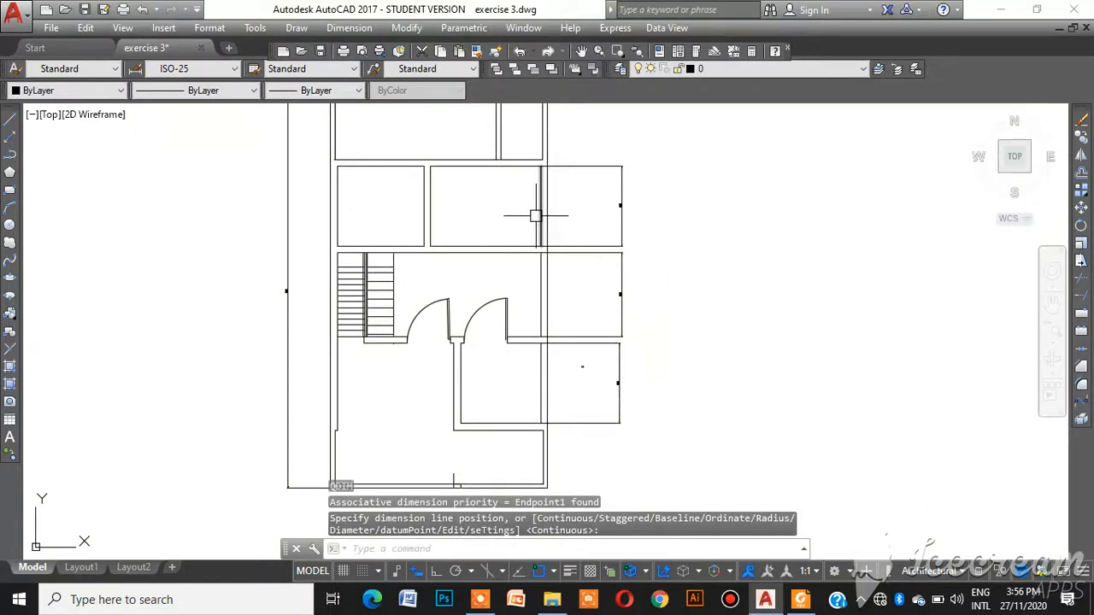
Modify the ISO-25 dimension style to use an overall scale of 6
left_click(376, 31)
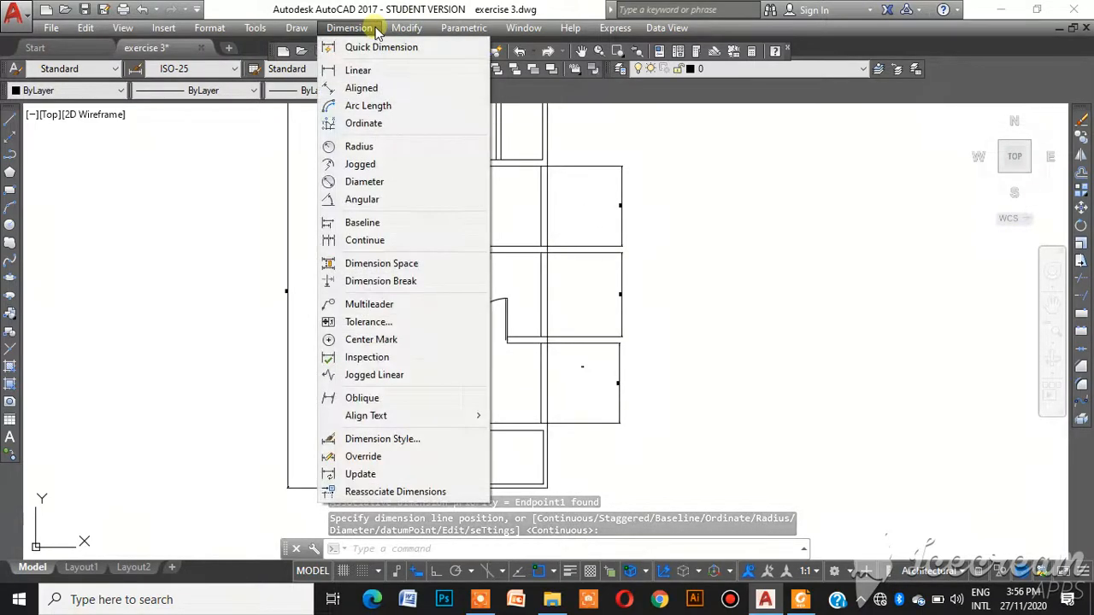
left_click(404, 440)
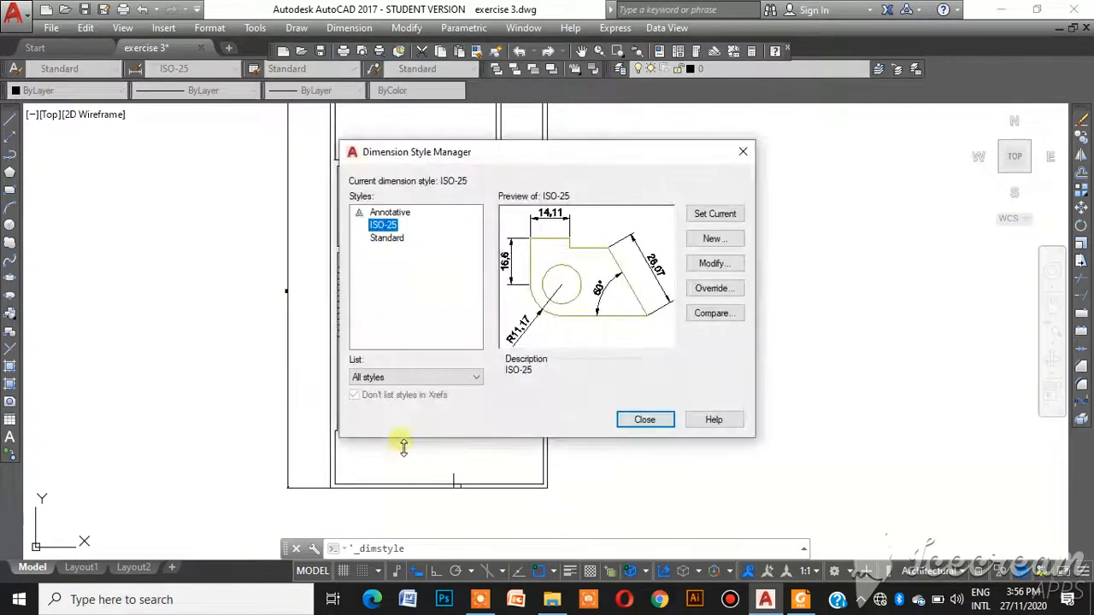
left_click(713, 264)
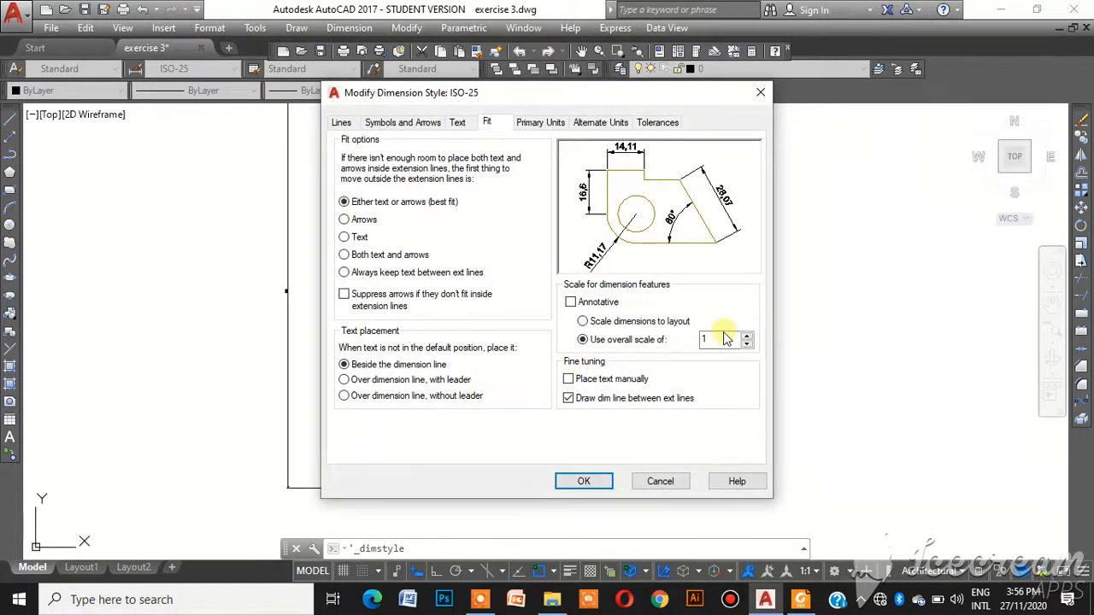
left_click_drag(747, 336, 748, 346)
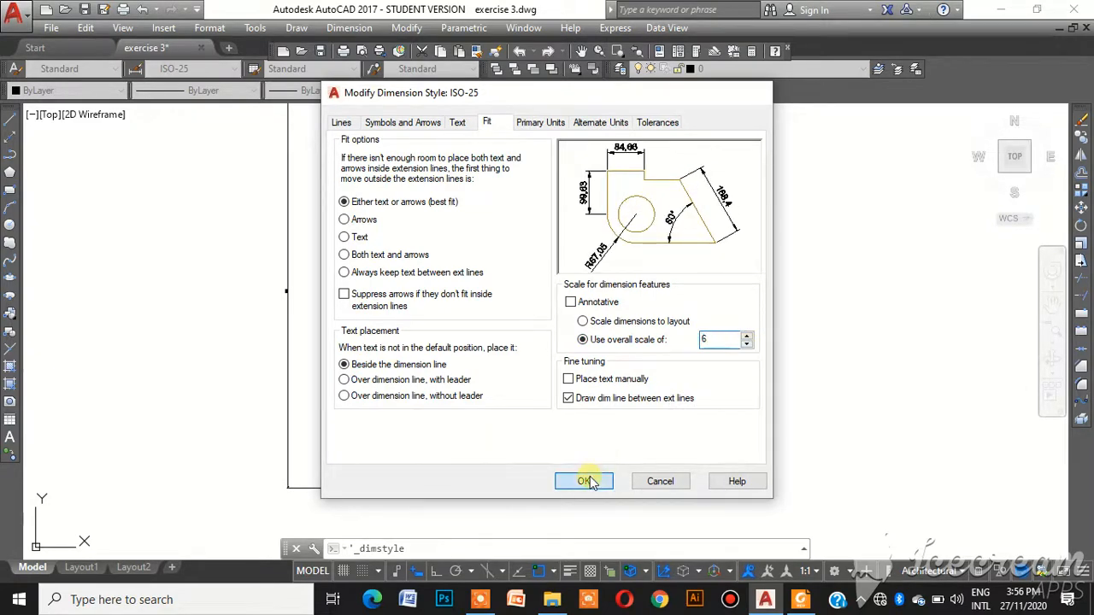
left_click(586, 482)
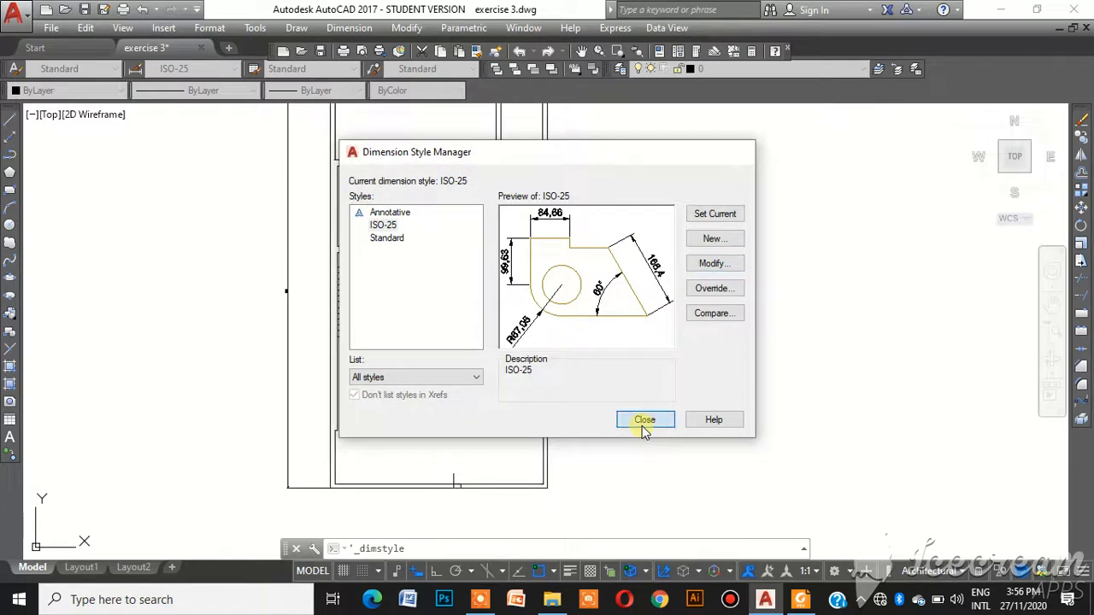
left_click(644, 421)
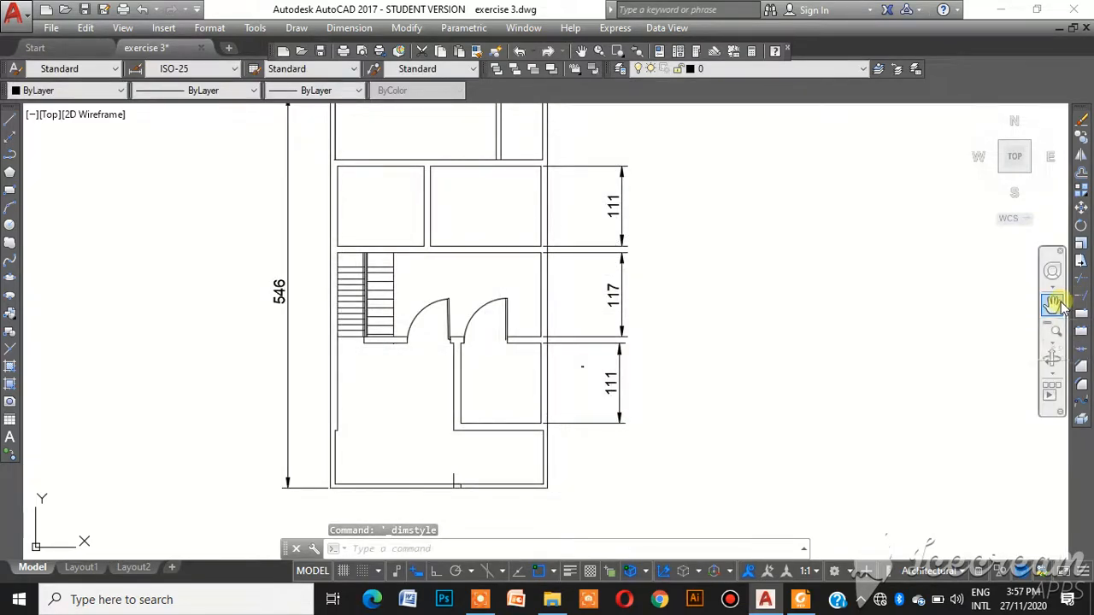
Examine the whole dimensioned plan and check it against the reference PDF
left_click(1053, 304)
mouse_move(884, 254)
left_mouse_down()
mouse_move(898, 319)
mouse_move(893, 242)
mouse_move(905, 263)
left_mouse_up()
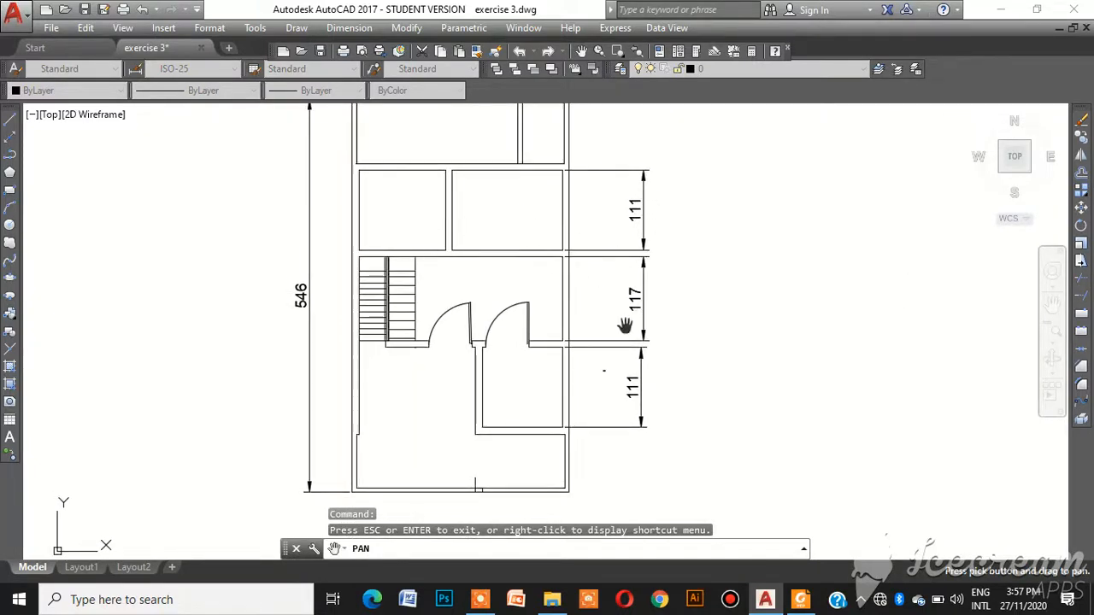
left_click_drag(855, 235, 935, 256)
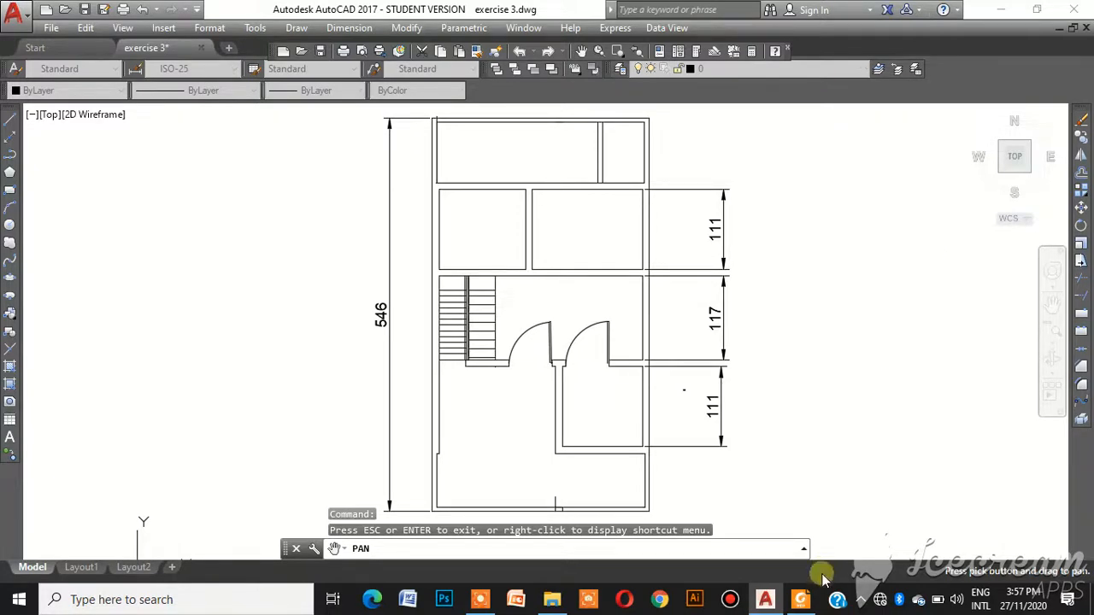
left_click(806, 601)
left_click(766, 601)
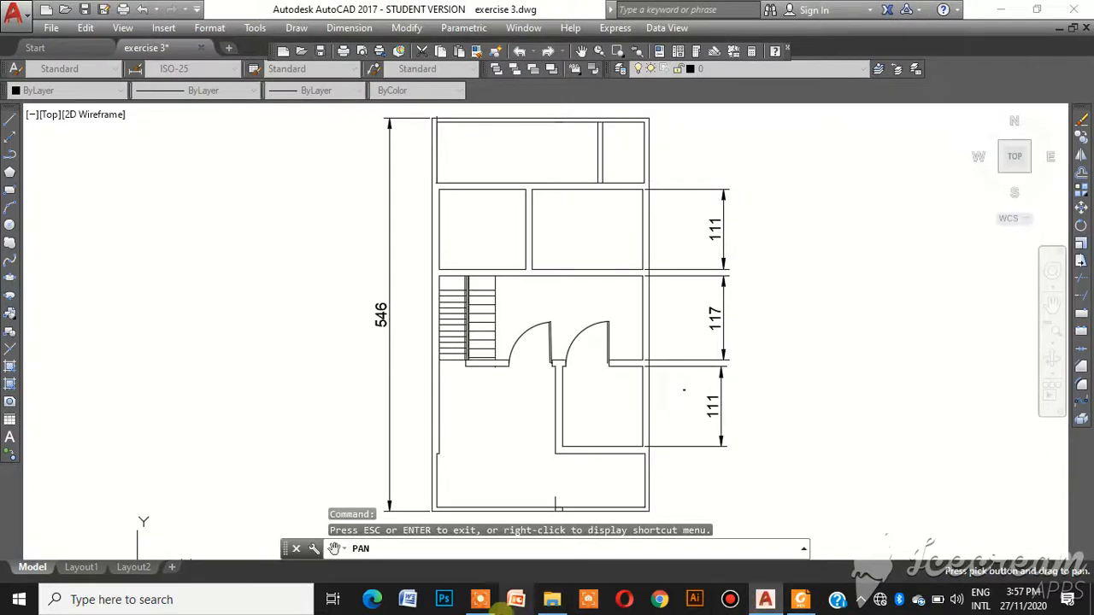
left_click(481, 604)
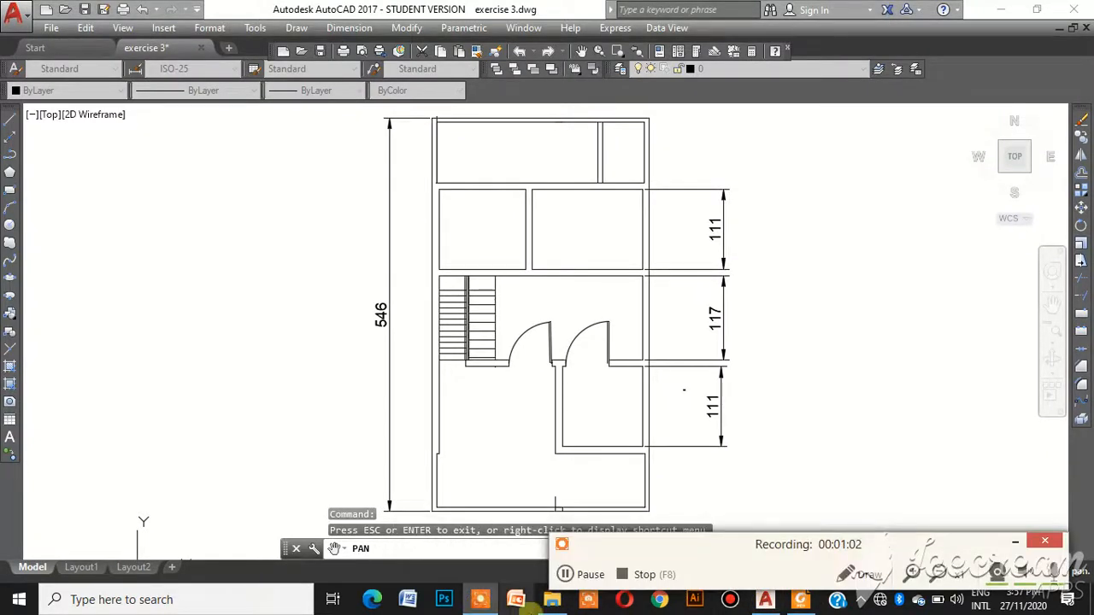
left_click(640, 574)
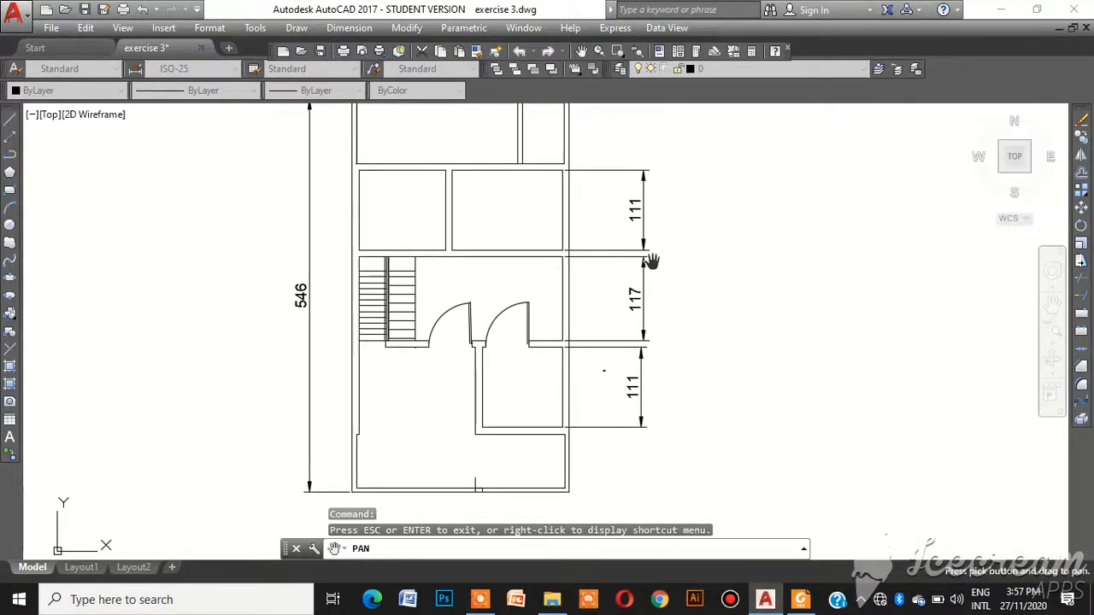